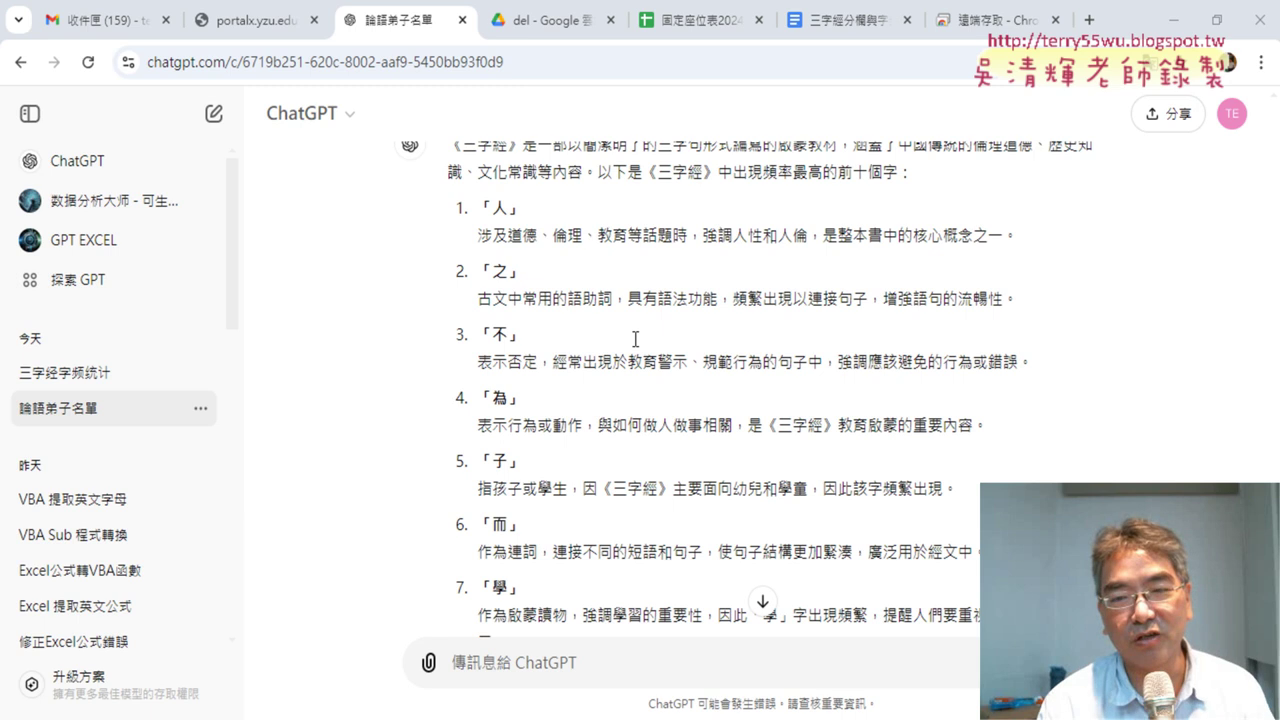
- Scroll through ChatGPT's answer and select its top-ten character list, 人 through 善
scroll(635, 340, up, 1)
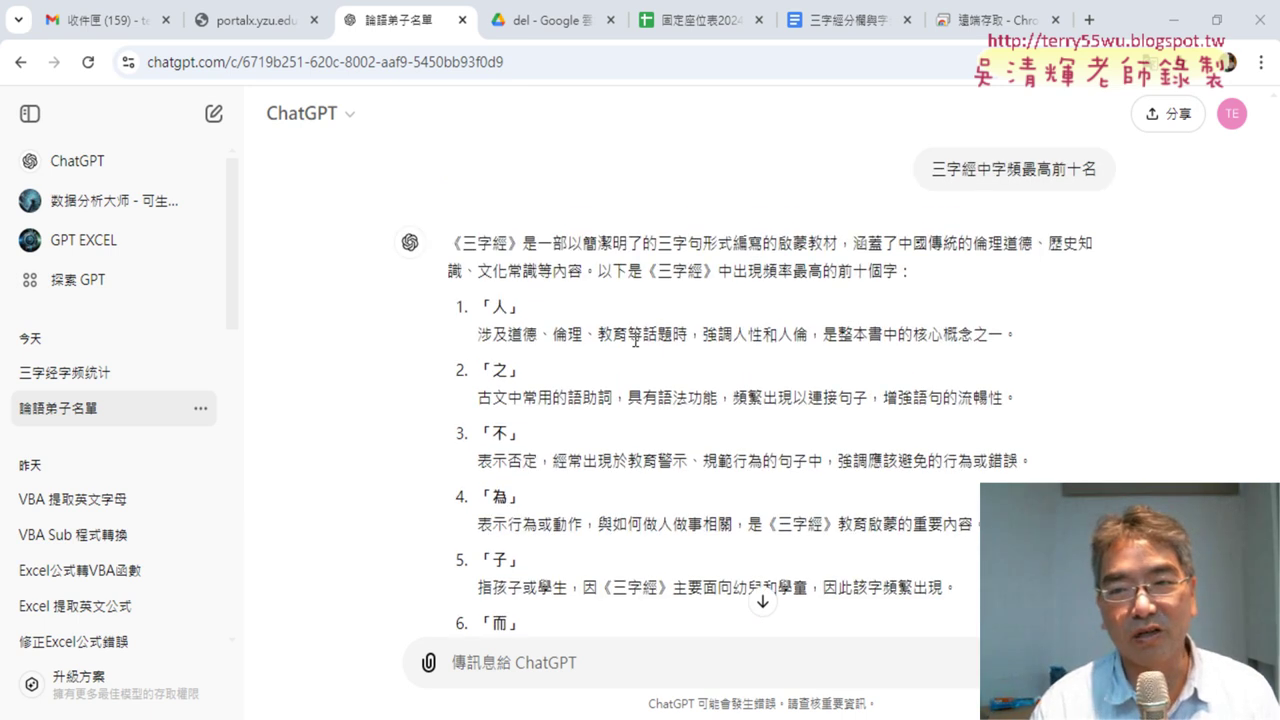
scroll(708, 326, down, 1)
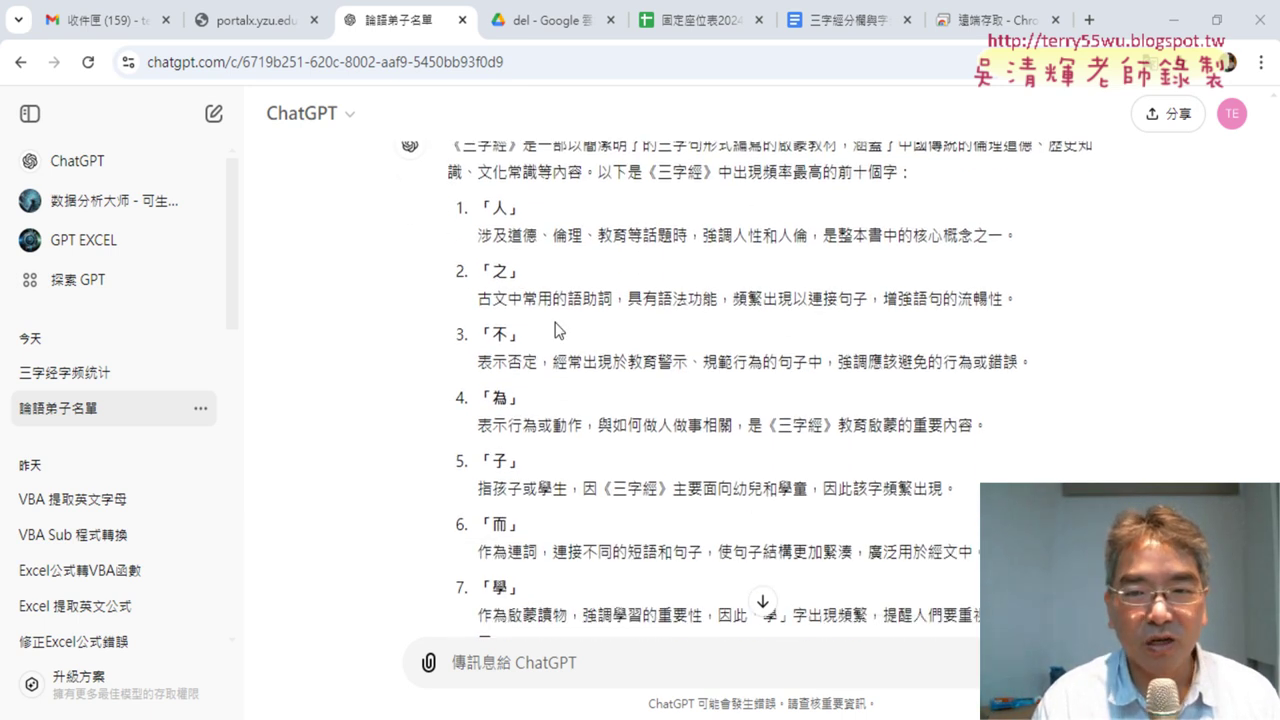
mouse_move(478, 208)
mouse_down()
mouse_move(492, 208)
mouse_move(608, 610)
mouse_up()
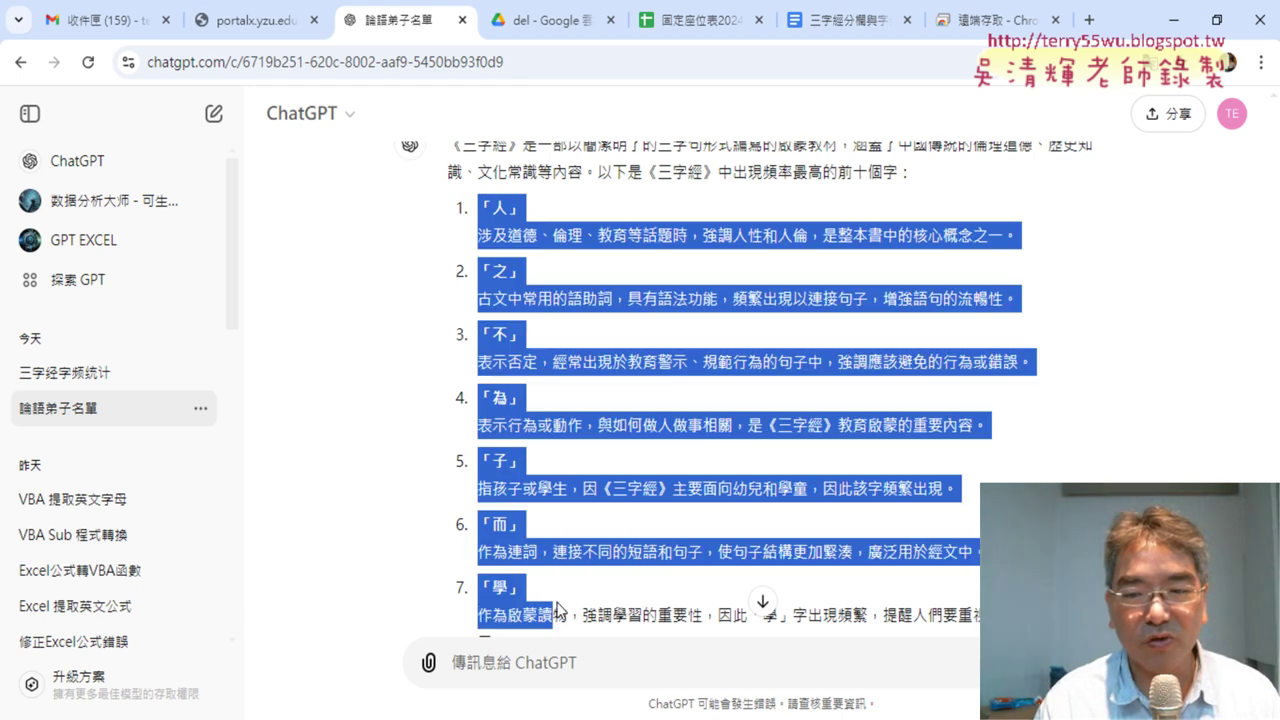
scroll(608, 610, down, 1)
scroll(700, 520, down, 2)
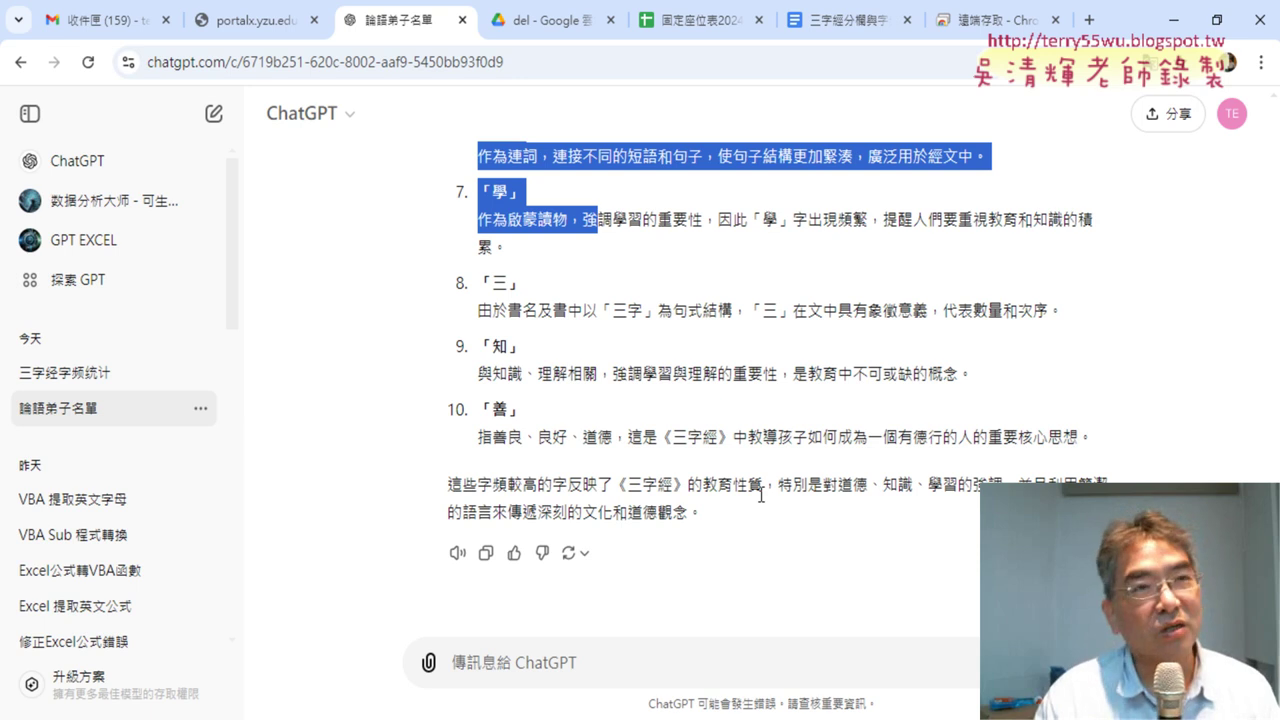
mouse_move(1098, 437)
mouse_down()
mouse_move(571, 175)
mouse_move(494, 290)
mouse_move(487, 200)
mouse_move(510, 335)
mouse_up()
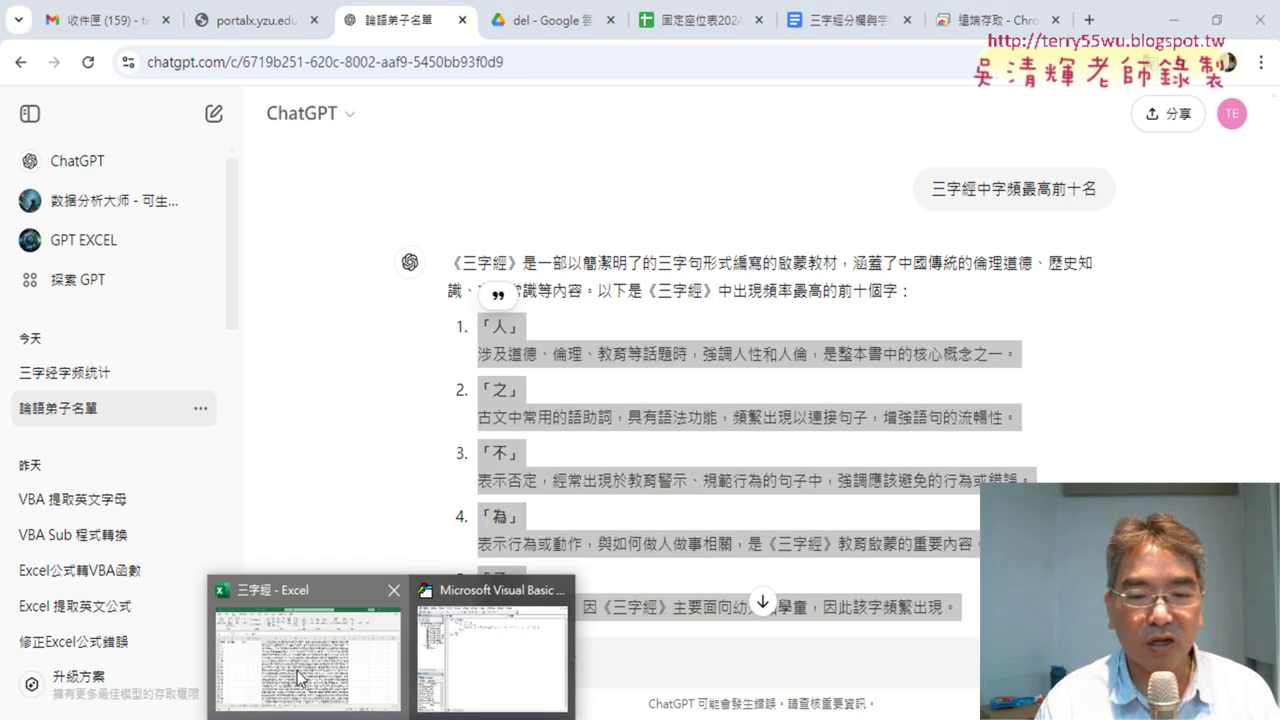
- Bring the 三字經 workbook forward, review the 三字經字頻前十名 pivot chart, and return to 字頻
click(310, 660)
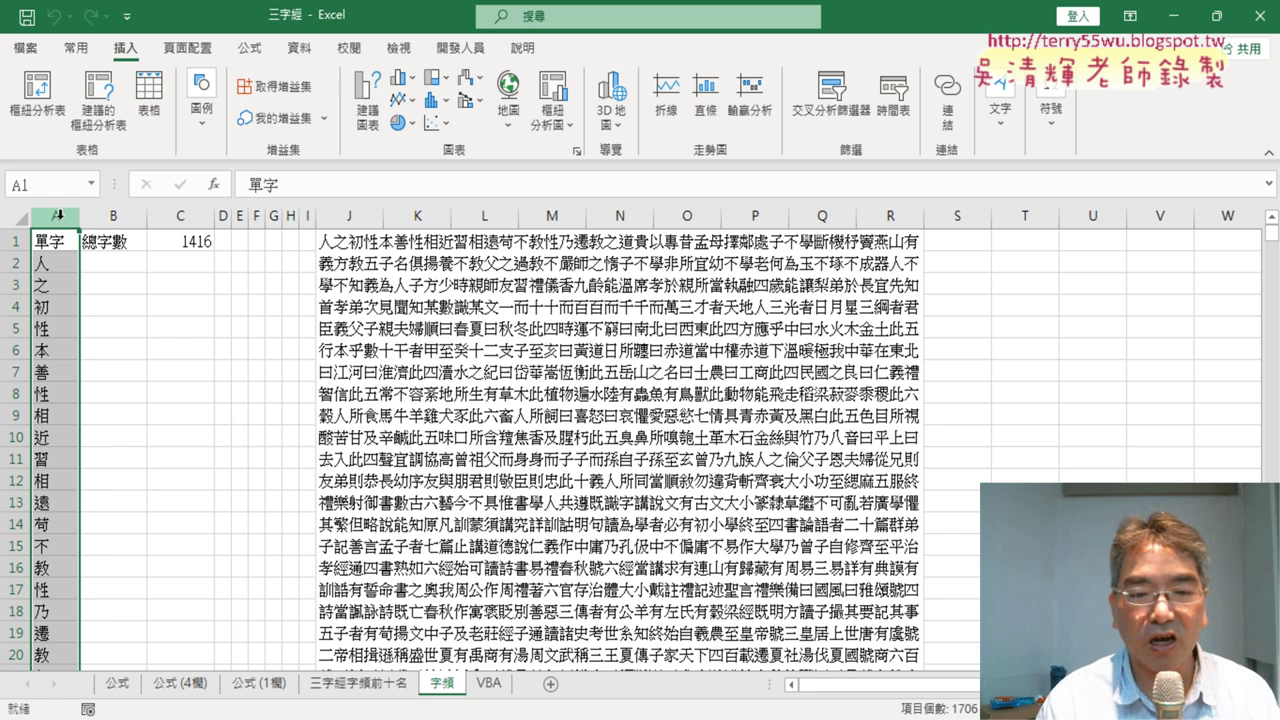
click(390, 684)
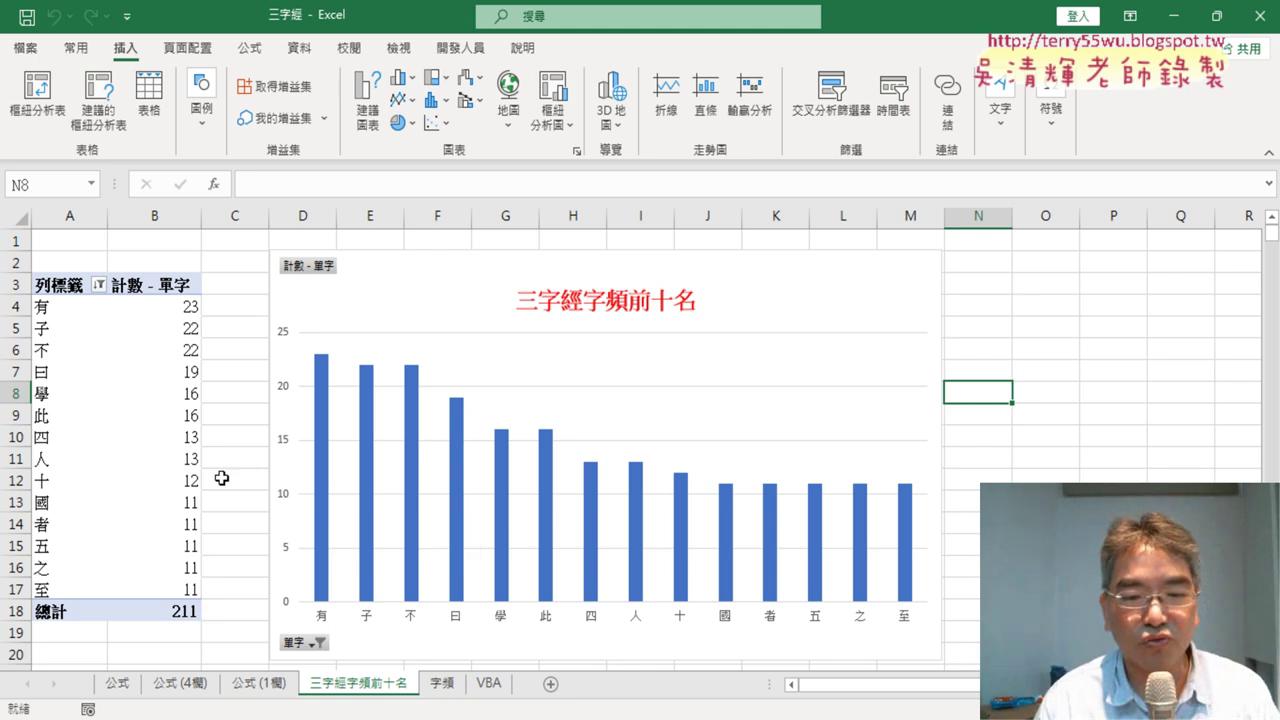
click(442, 684)
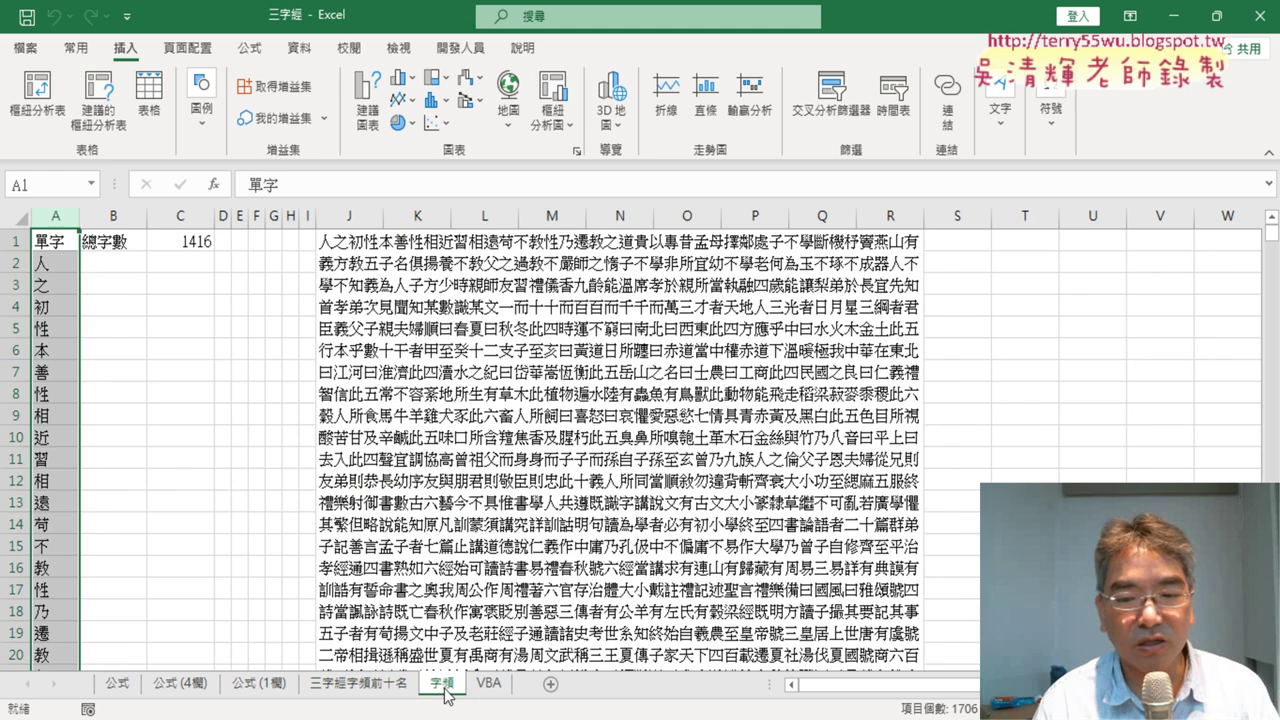
- Add a new worksheet and type the header 關鍵字 in A1
click(551, 684)
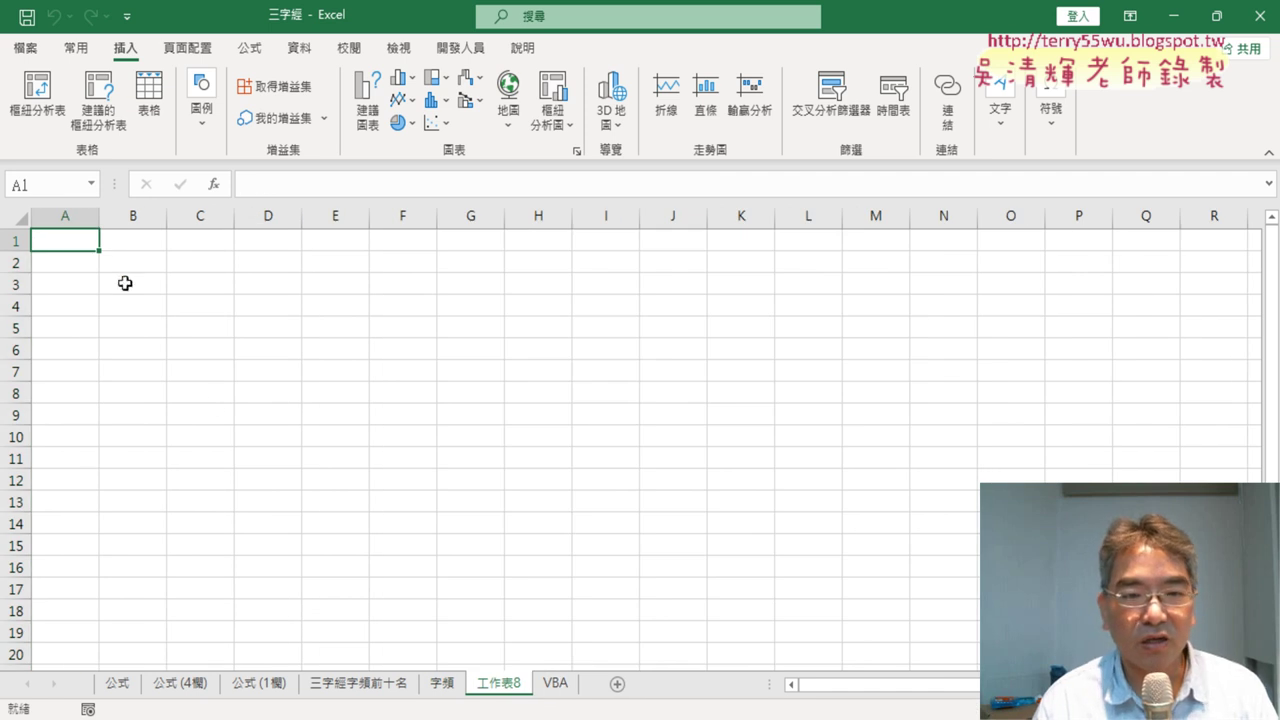
double_click(69, 238)
text(ej)
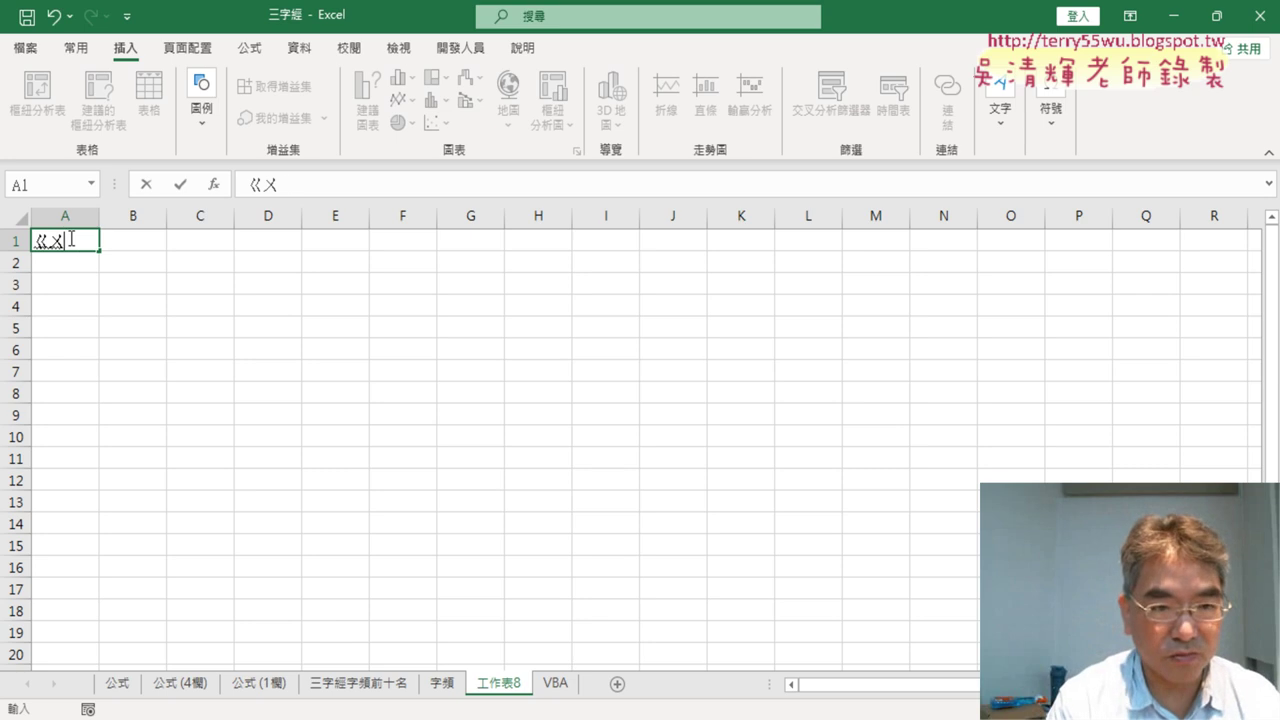
text(0)
key(space)
text(ru04)
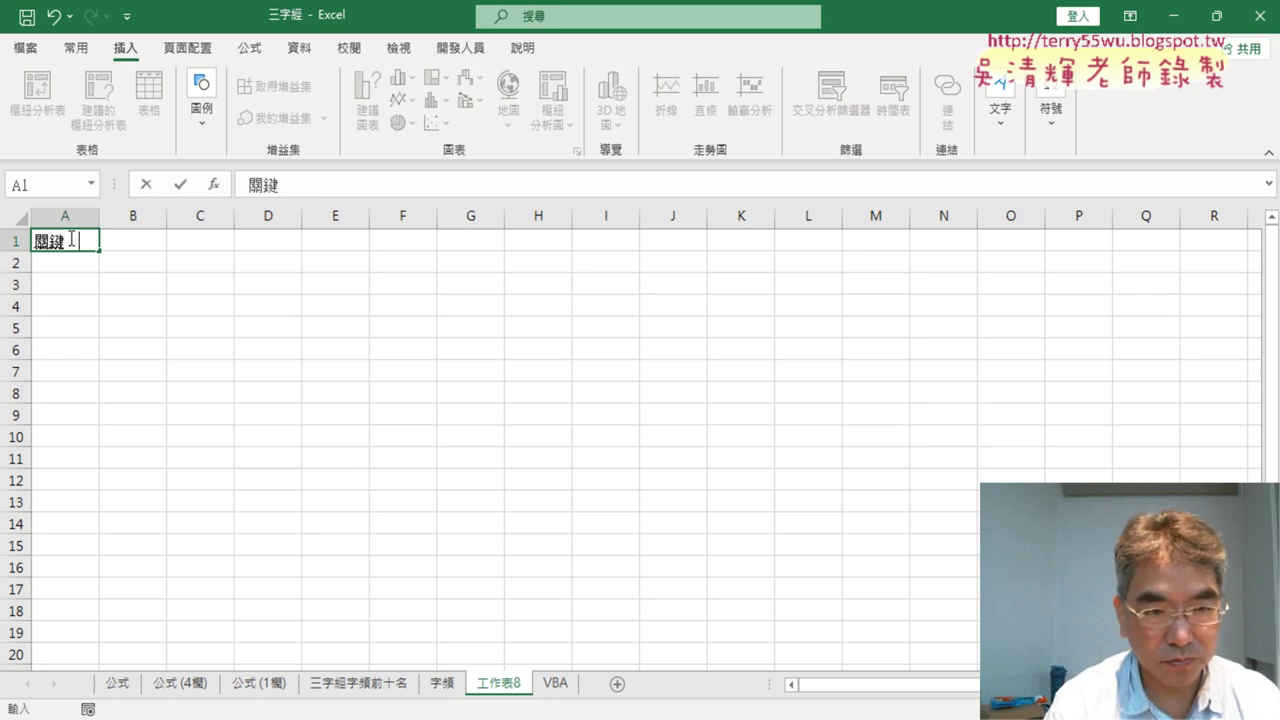
text(y4)
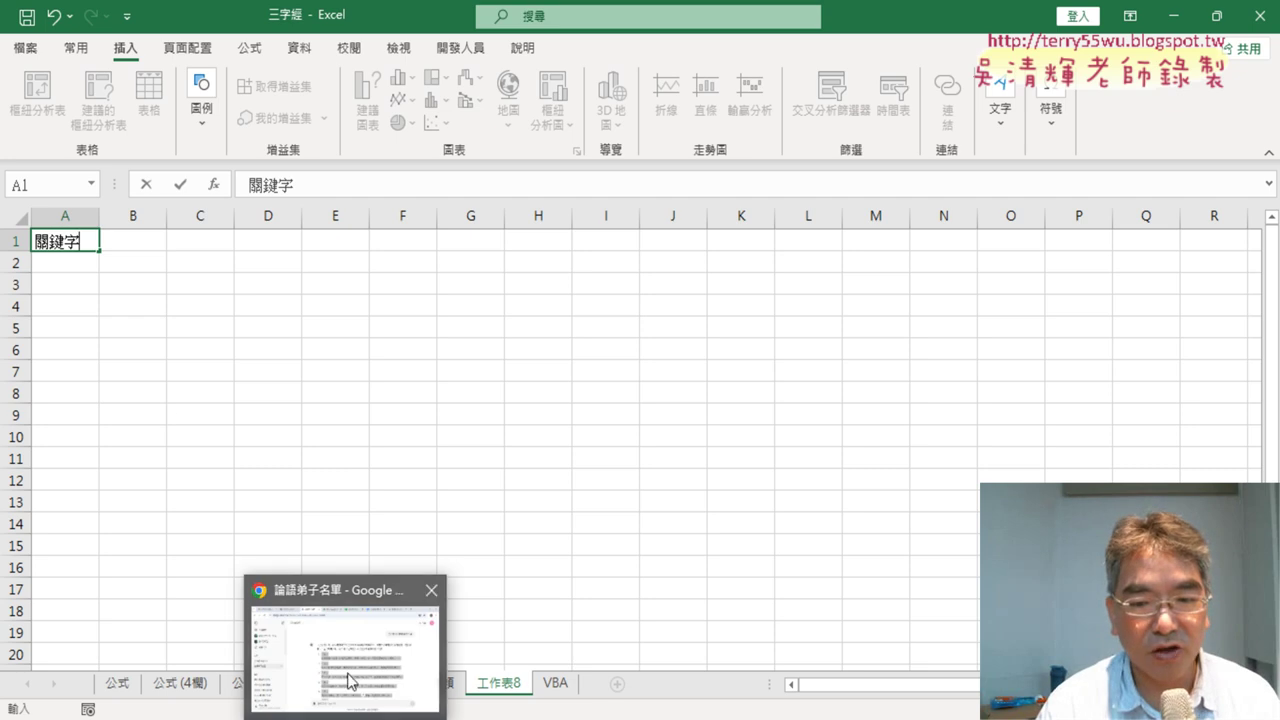
- Check the character 人 in ChatGPT's answer and enter it in A2
click(352, 680)
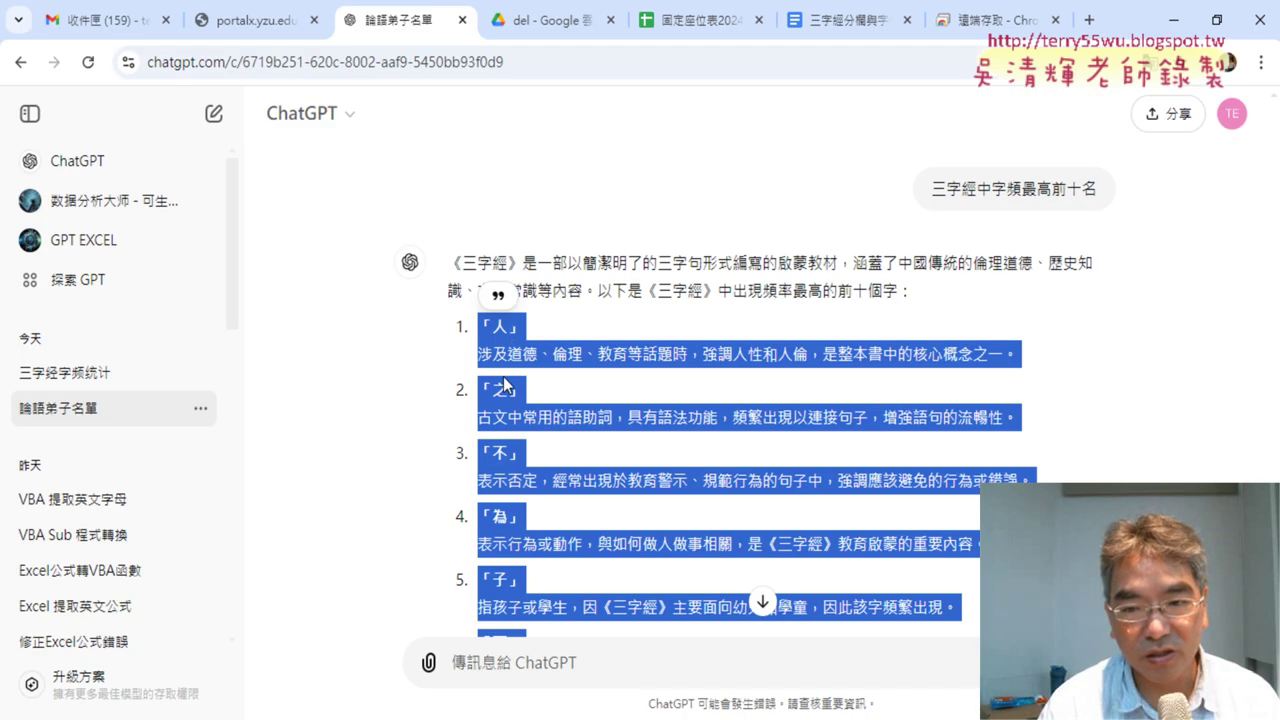
click(505, 385)
double_click(499, 326)
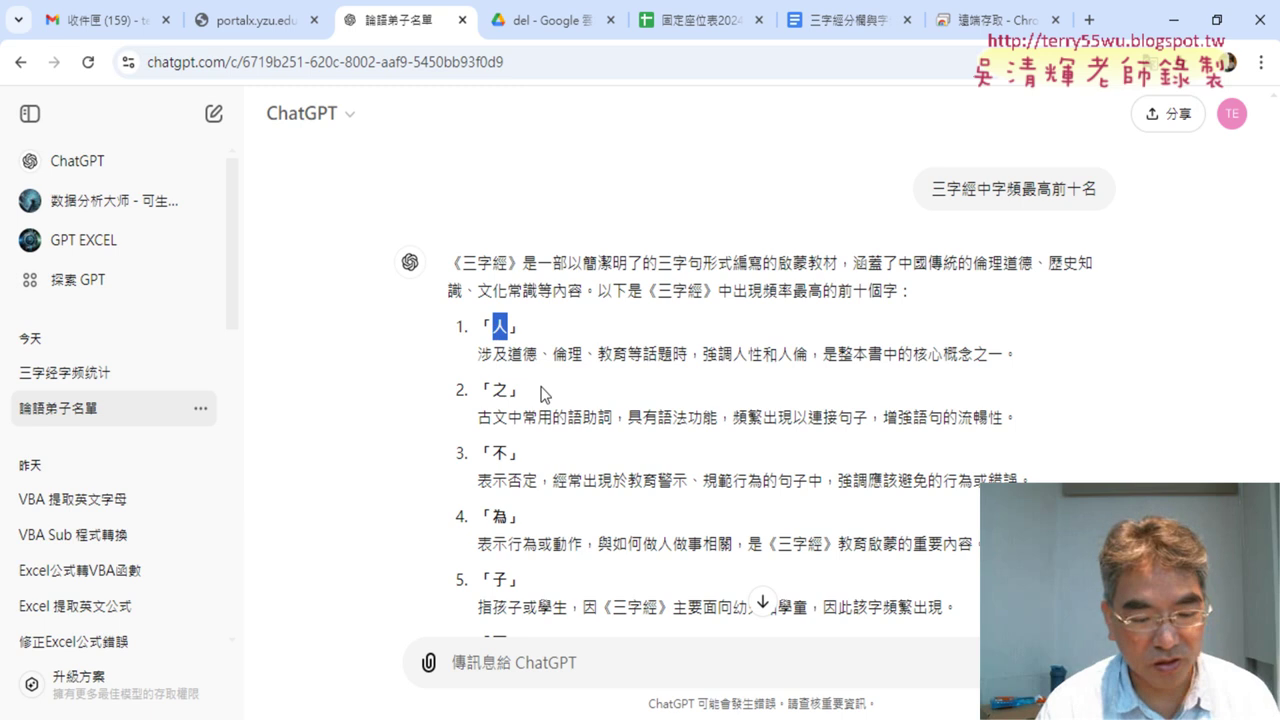
click(1173, 20)
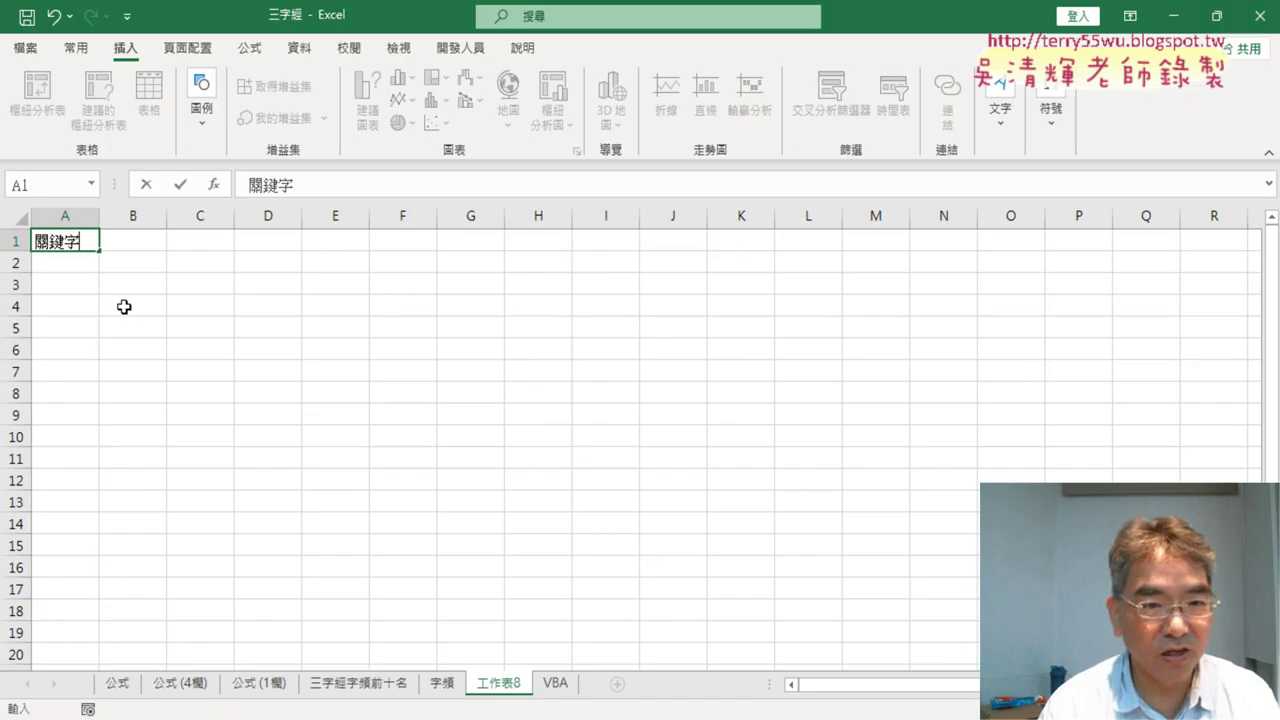
click(68, 262)
text(ㄖㄣ)
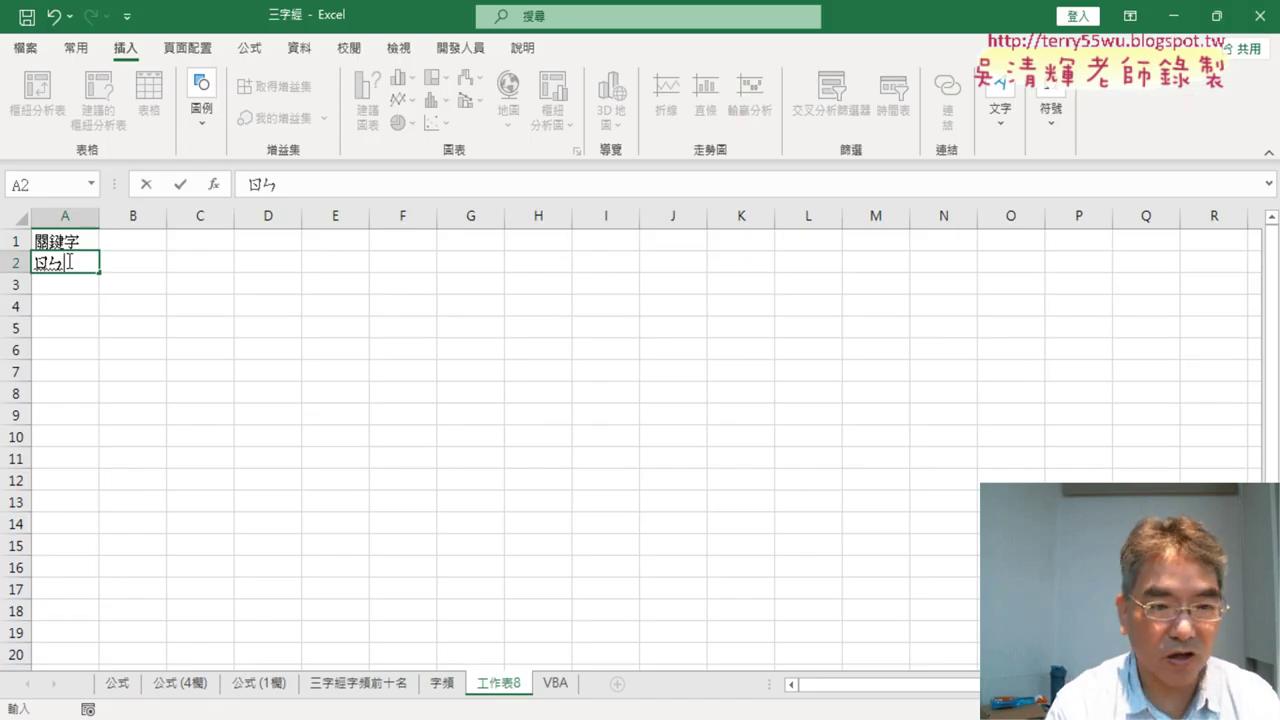
text(6)
key(Return)
key(Tab)
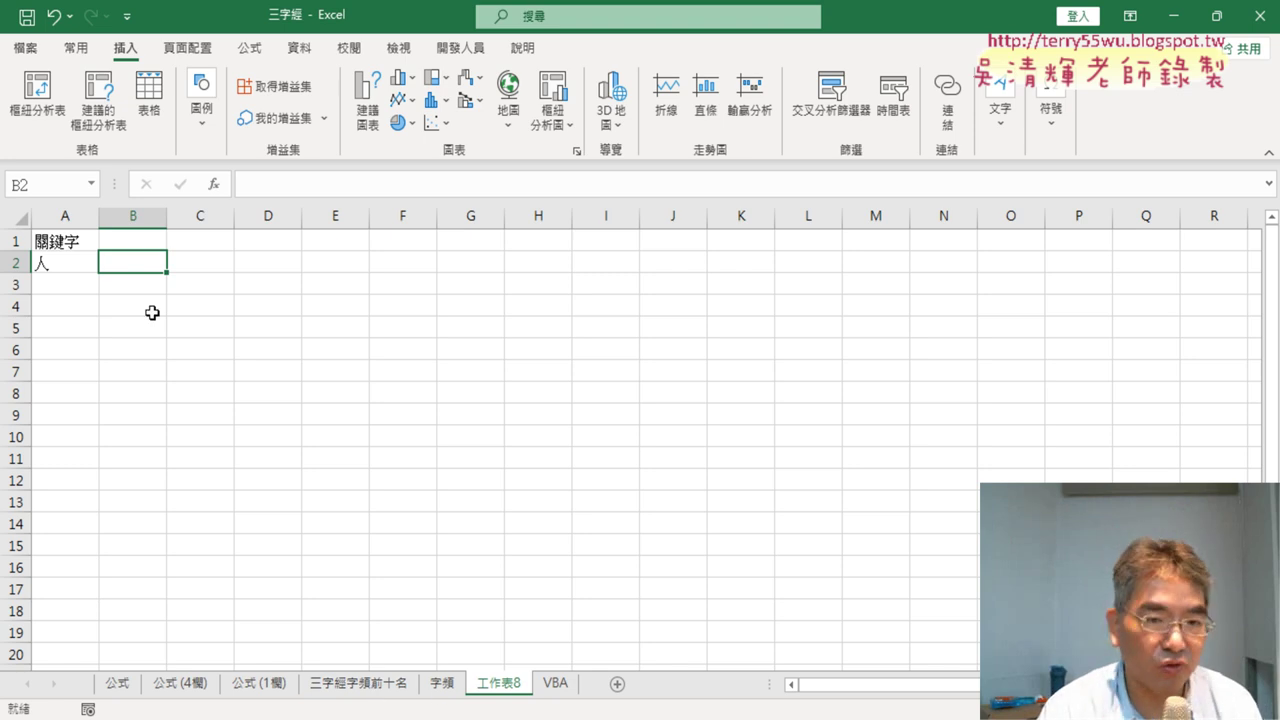
- Enter the header 次數 in B1
click(136, 241)
double_click(136, 241)
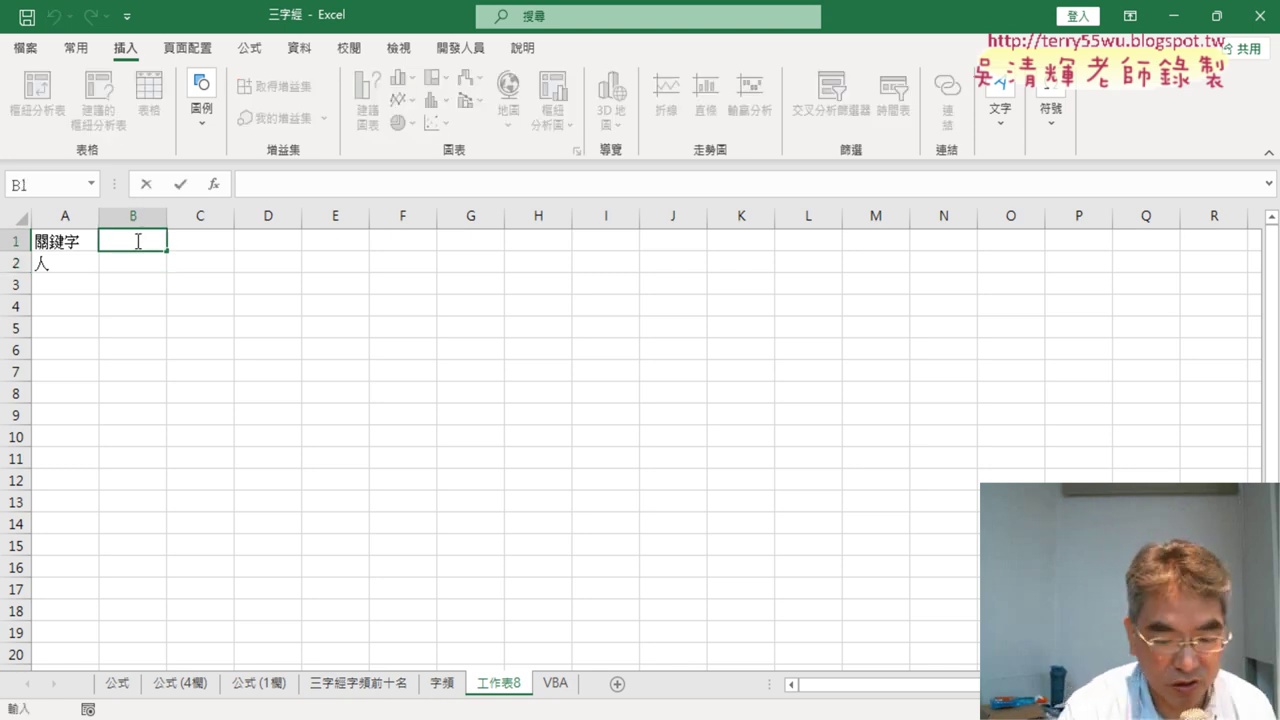
text(g)
key(BackSpace)
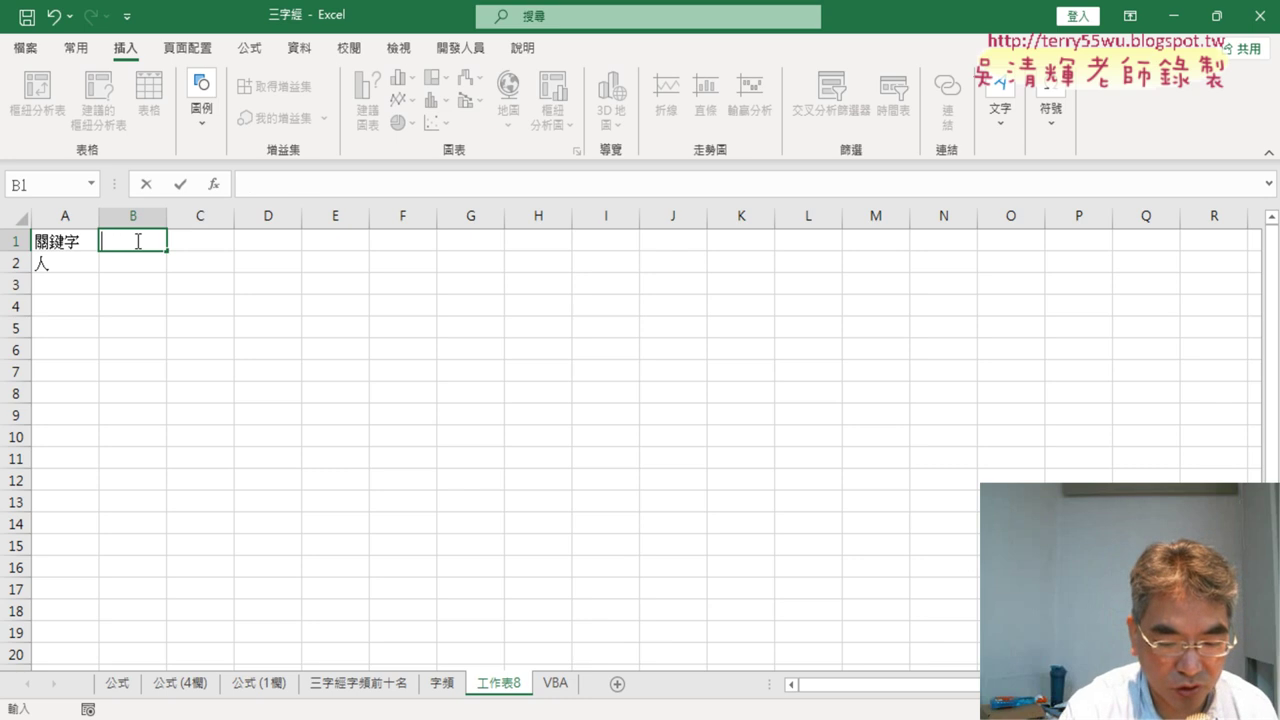
text(h4gj)
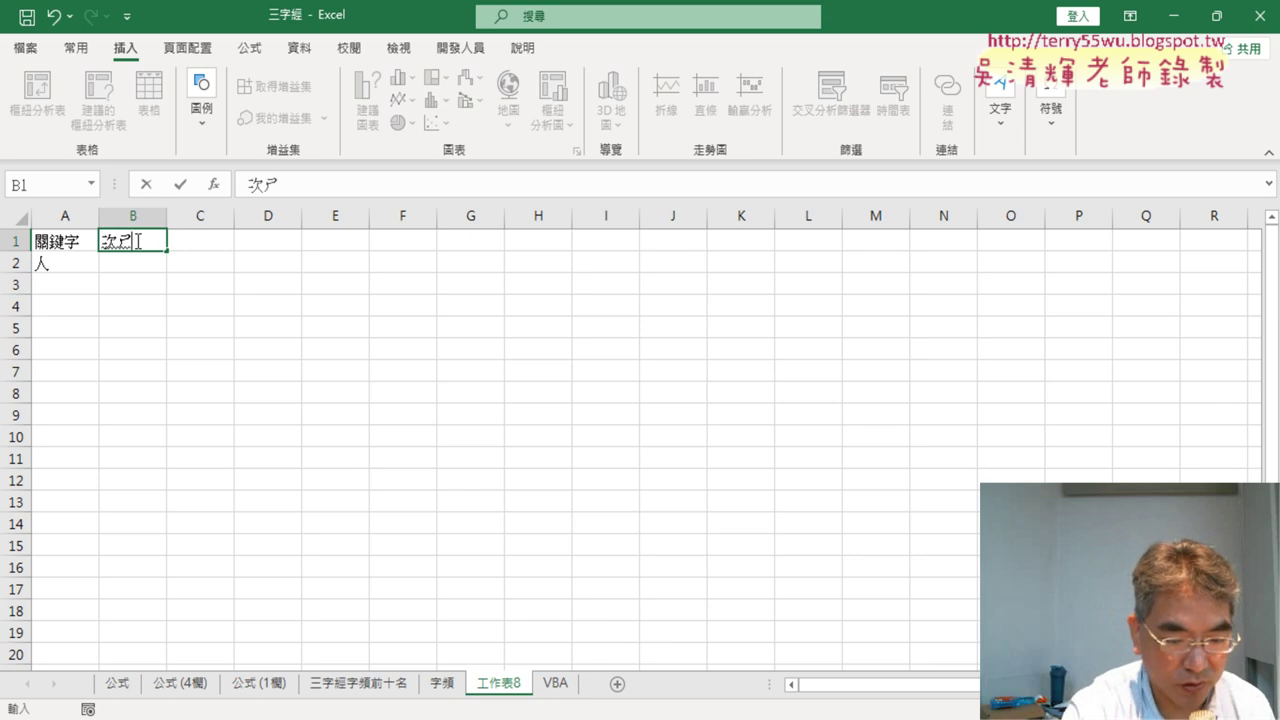
text(4)
key(Return)
key(Return)
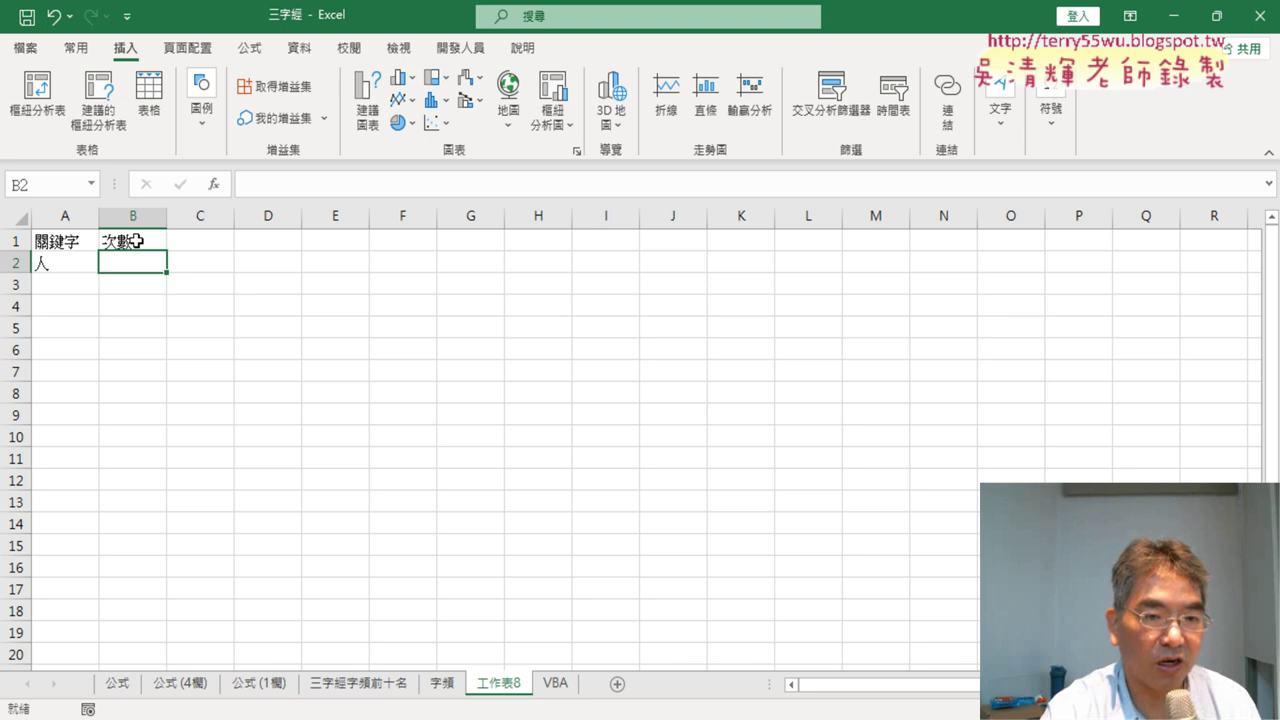
- Enter 之, 不, 為 and 子 in A3:A6
key(Left)
key(Down)
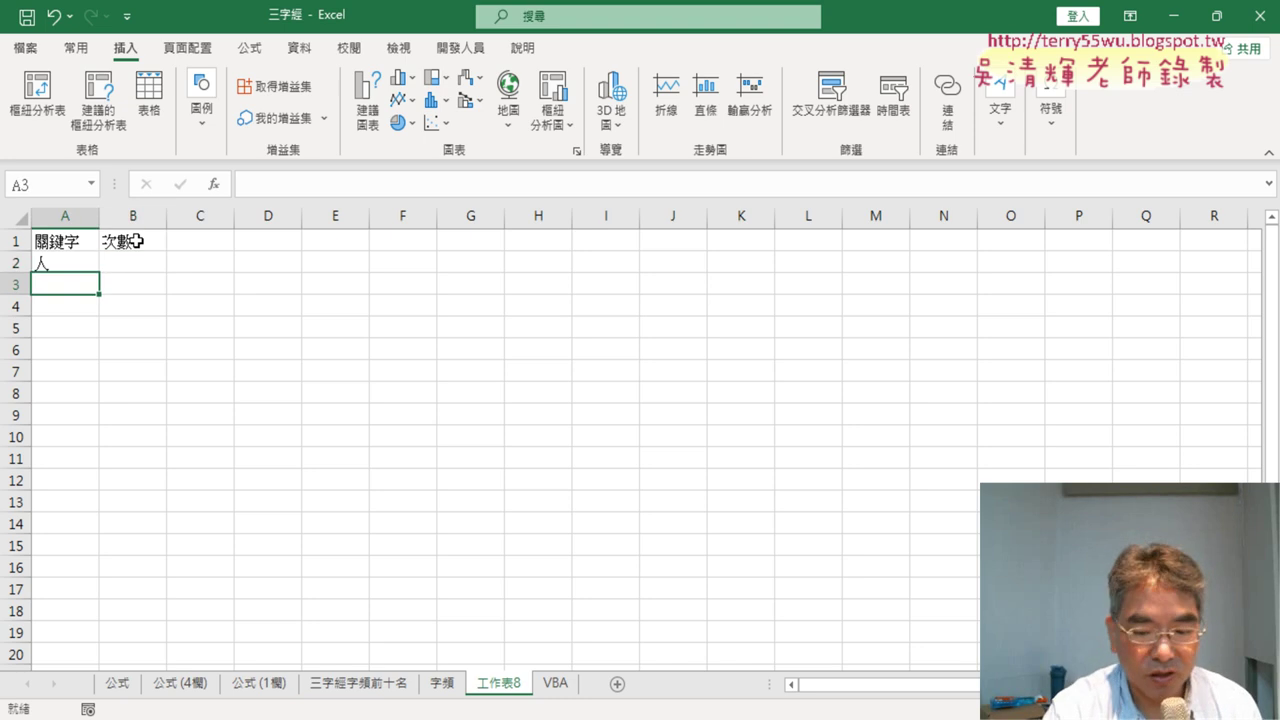
text(5)
key(space)
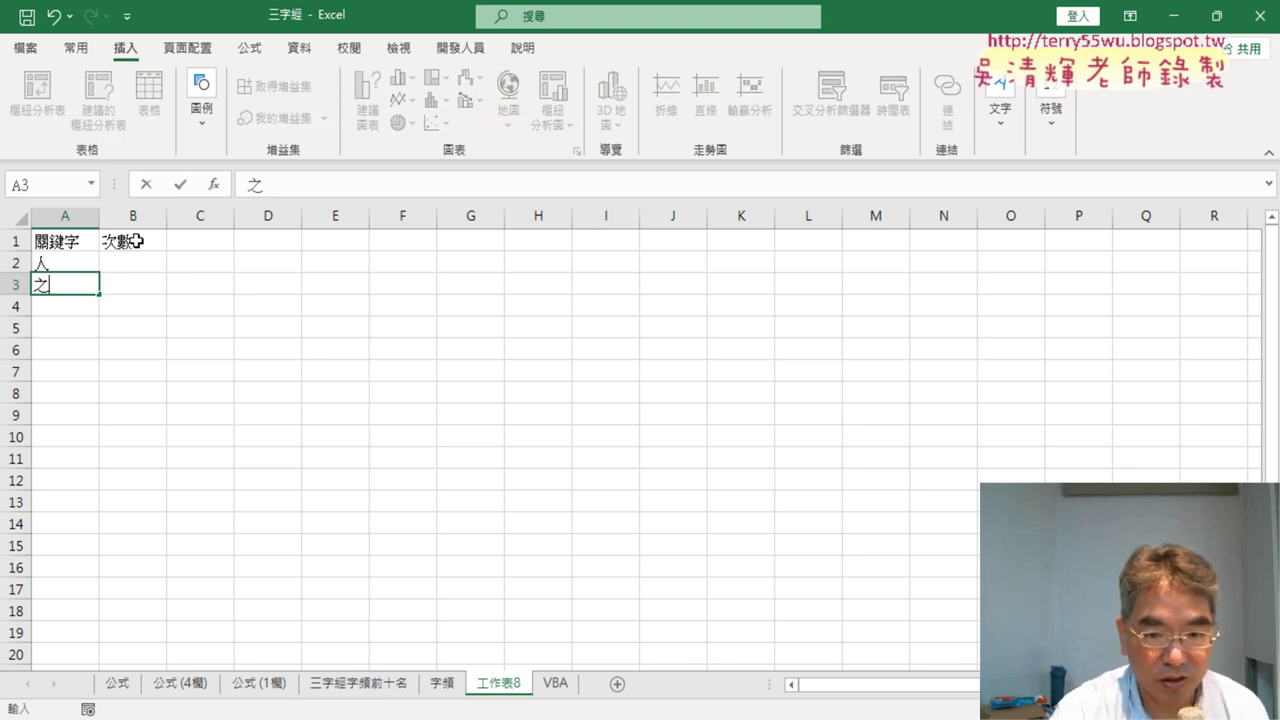
key(alt+Tab)
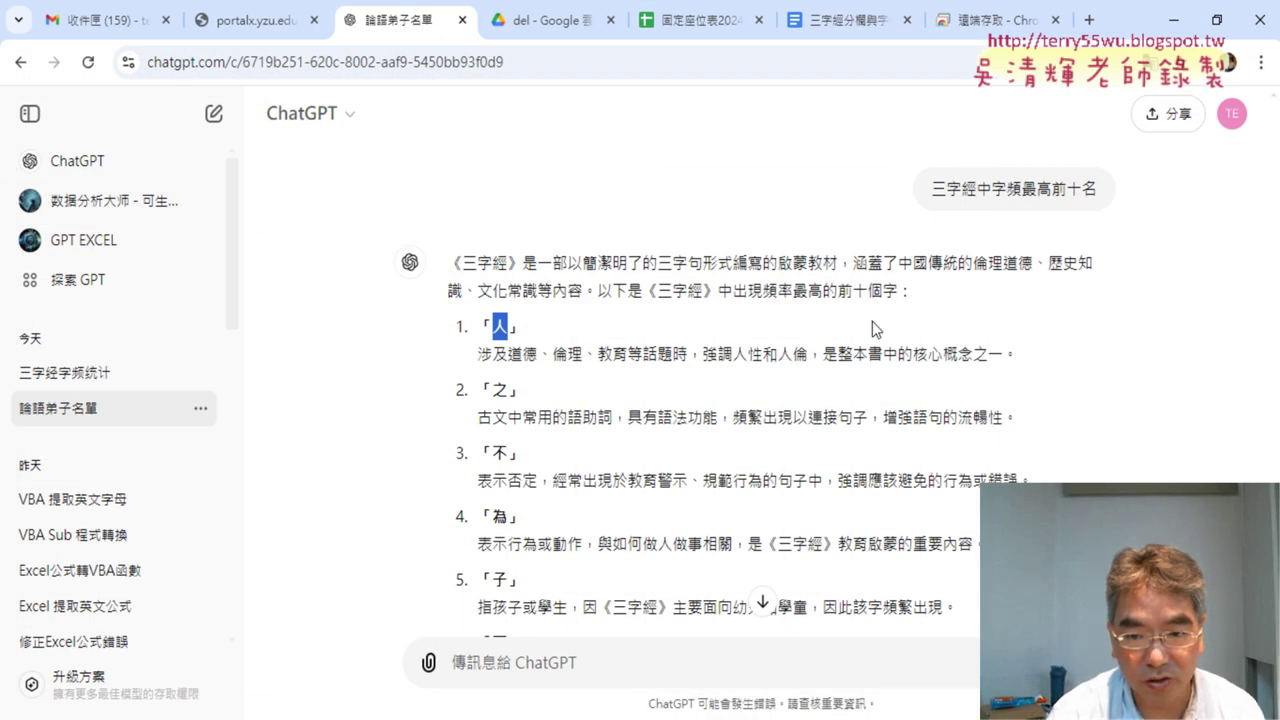
click(1174, 20)
click(66, 306)
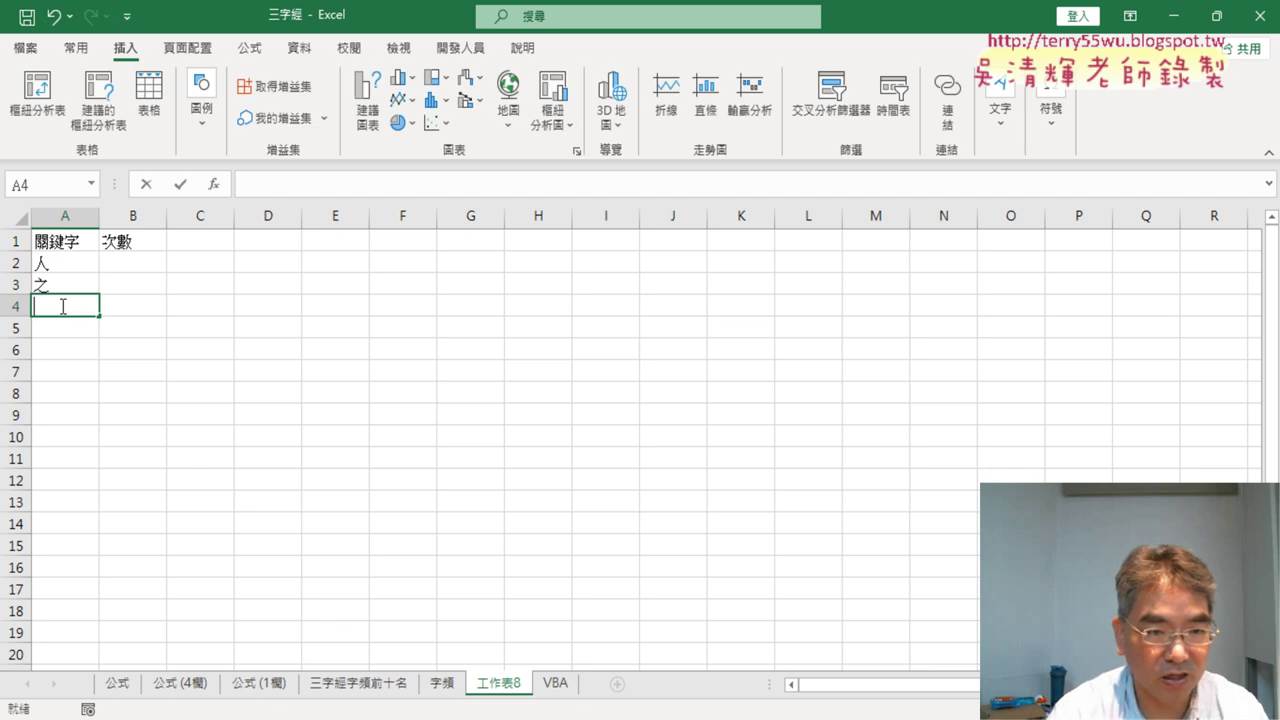
text(ㄅㄨ不)
key(Return)
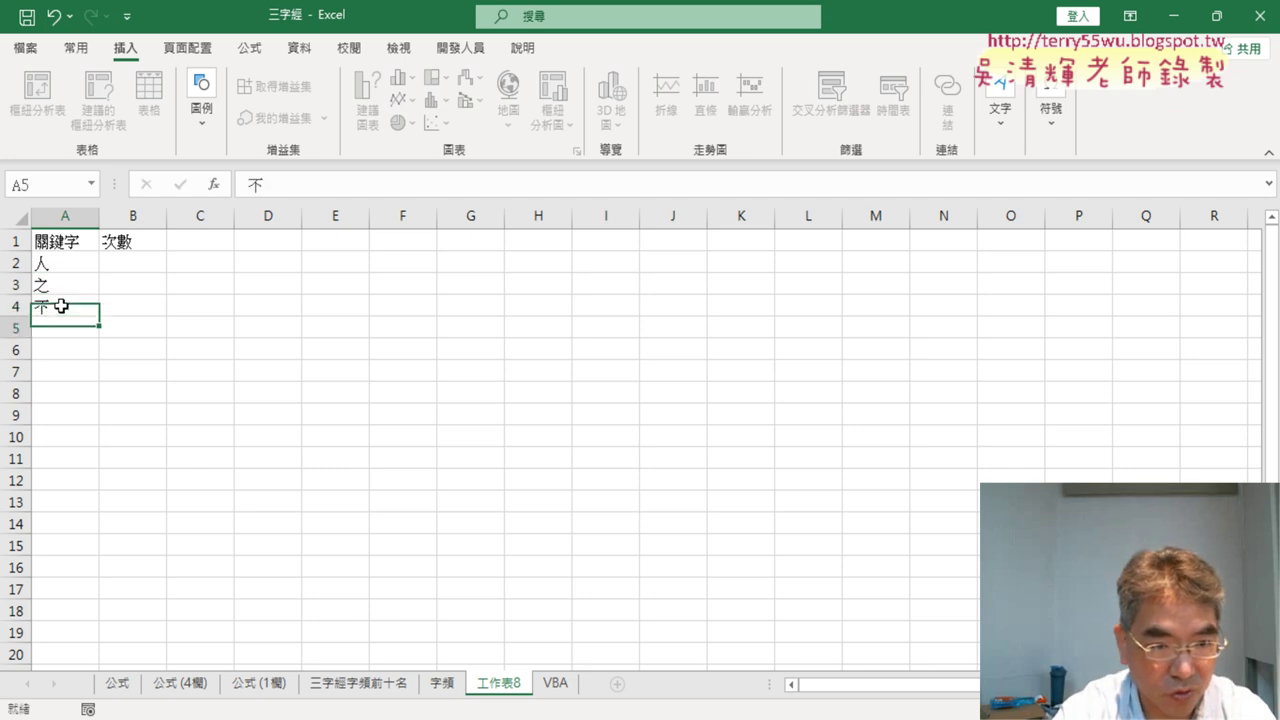
text(為)
key(Return)
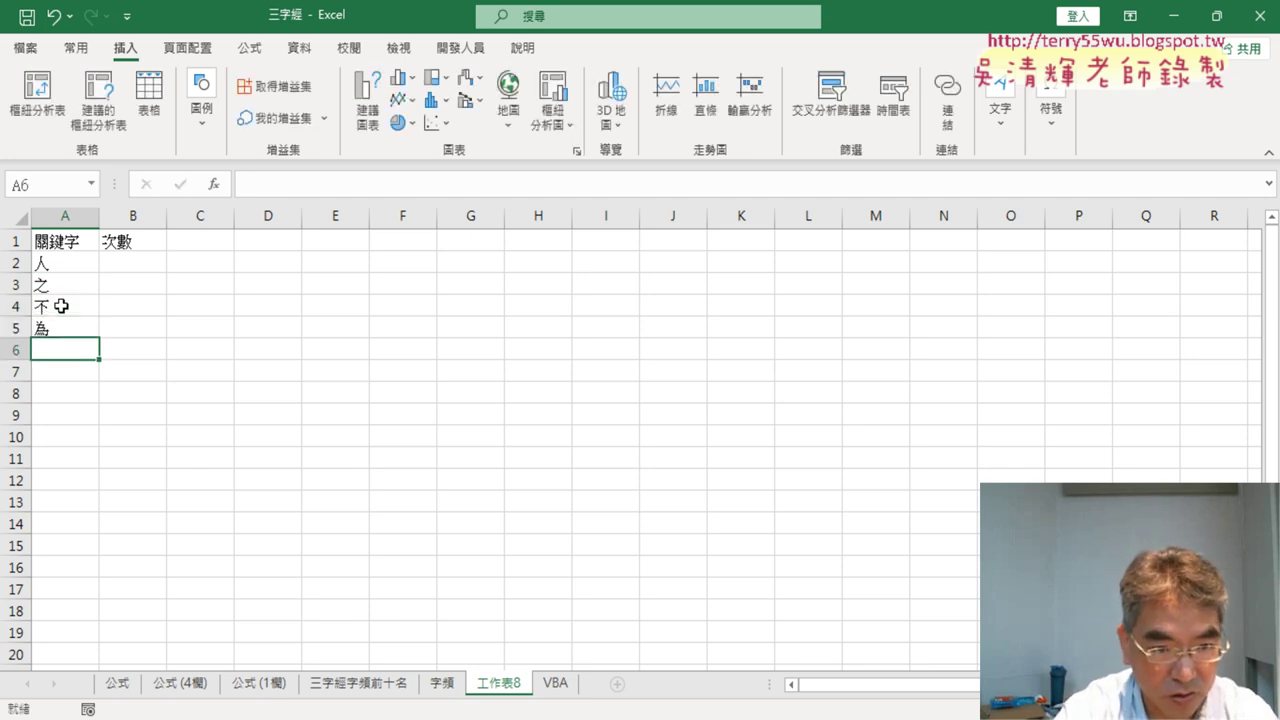
text(子)
key(Return)
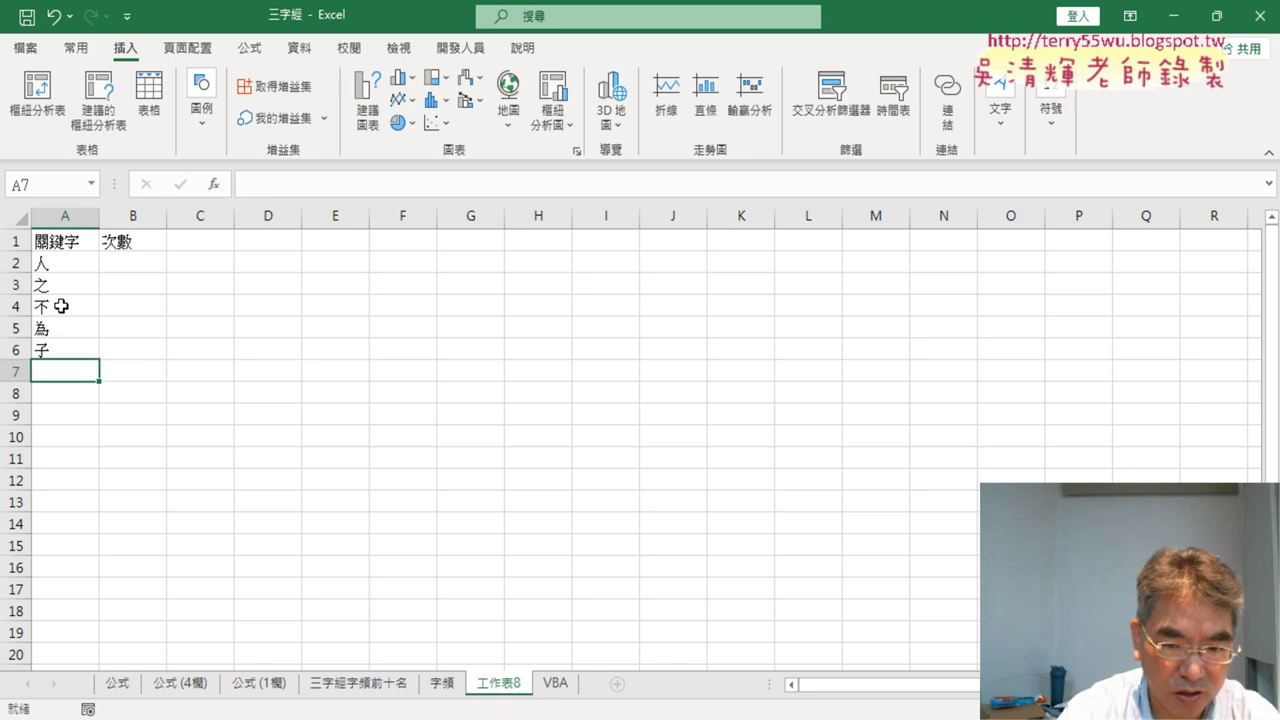
- Check ChatGPT's list and enter 而, 學 and 三 in A7:A9
key(alt+Tab)
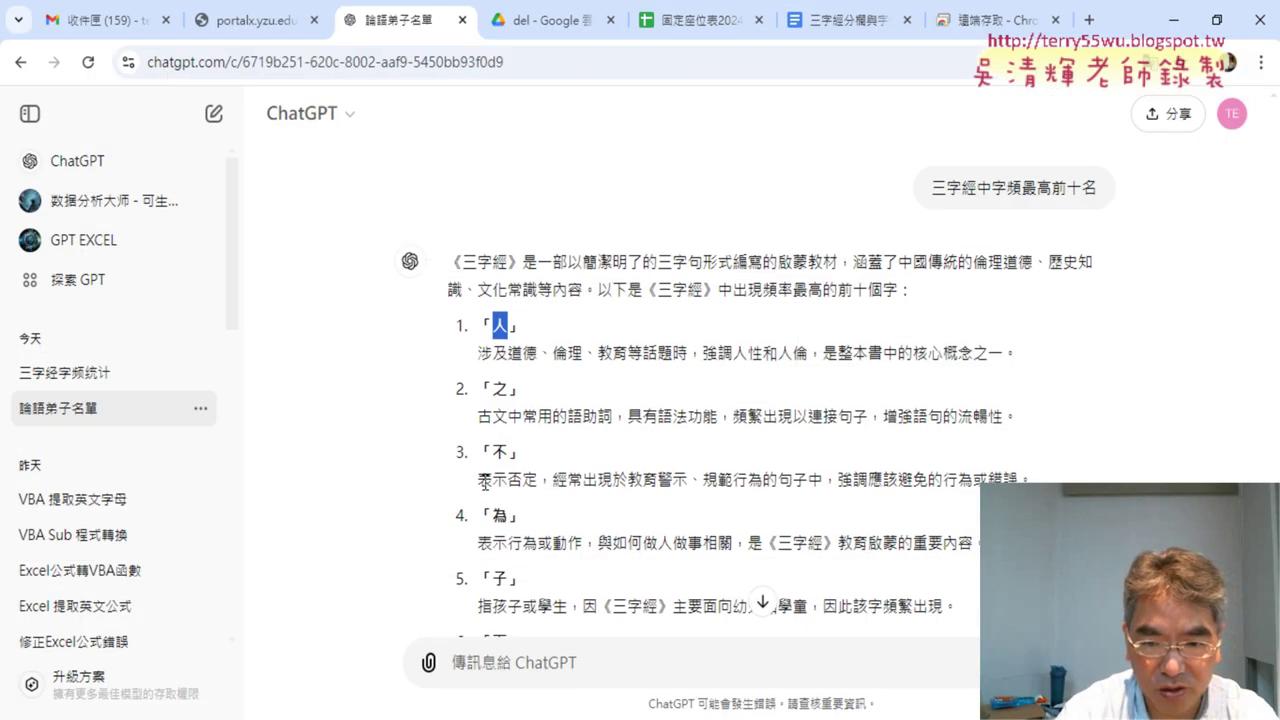
scroll(508, 478, down, 3)
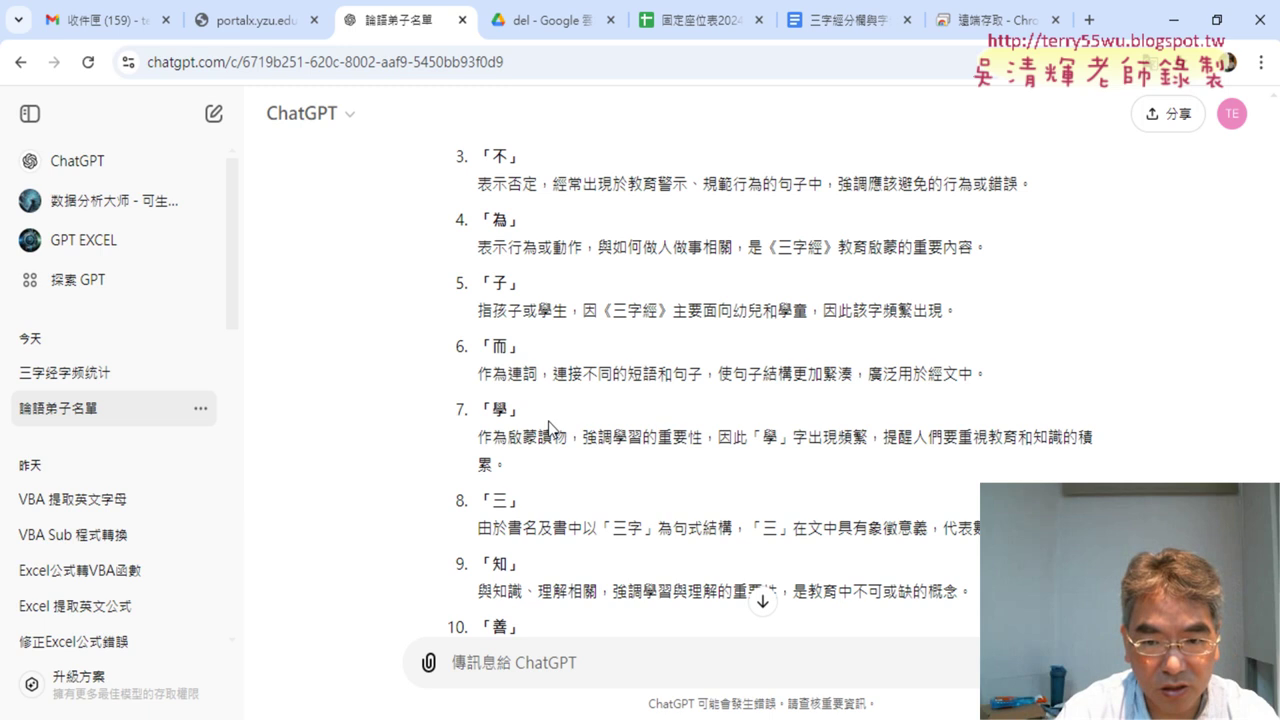
click(1174, 19)
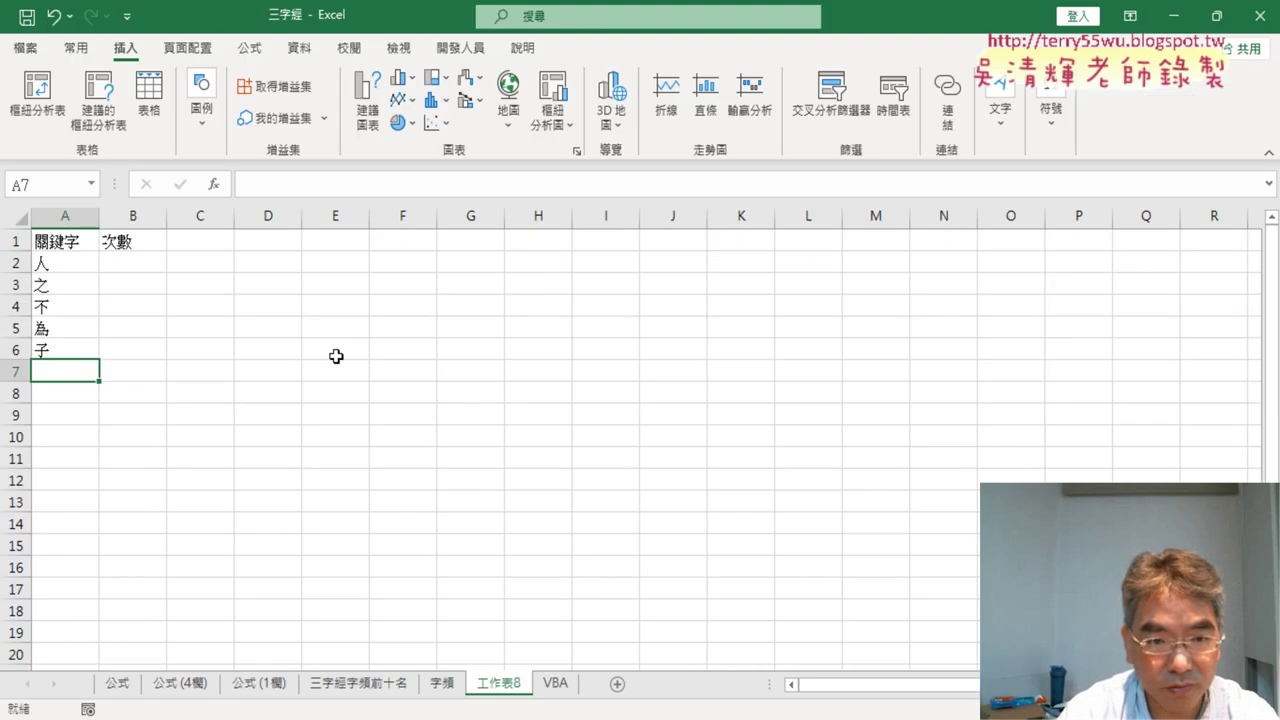
text(而)
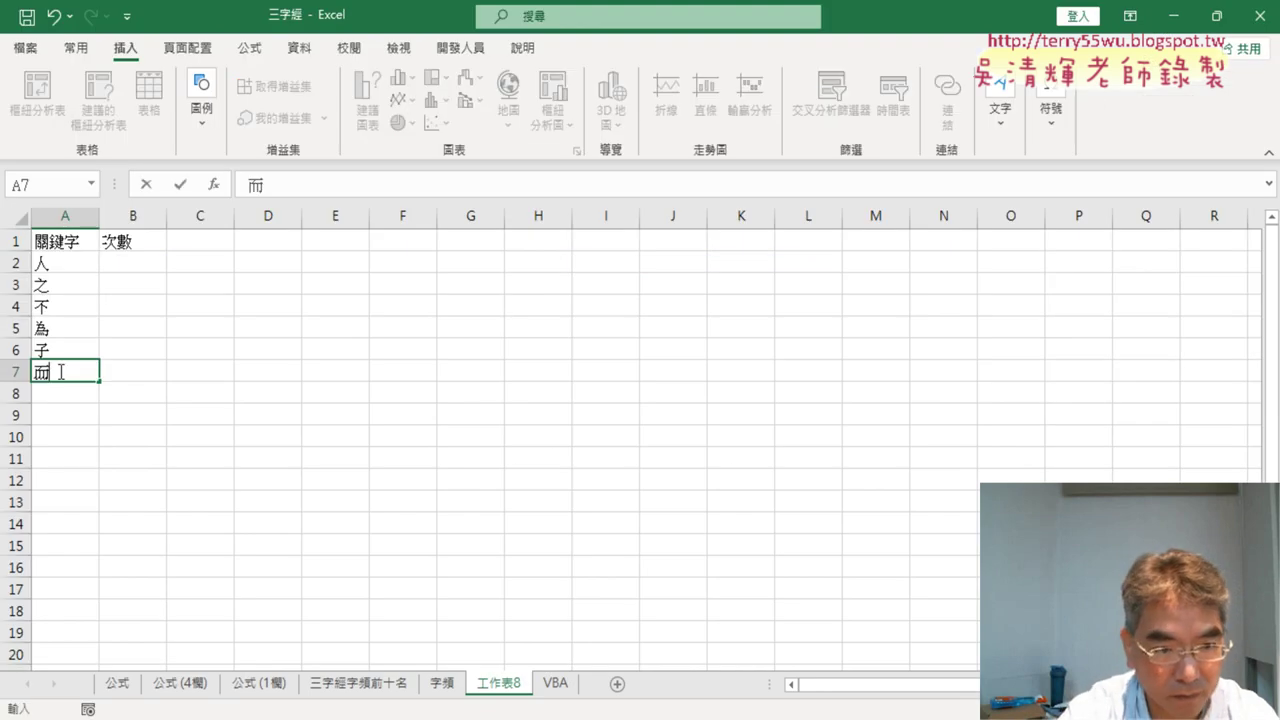
key(Return)
text(學)
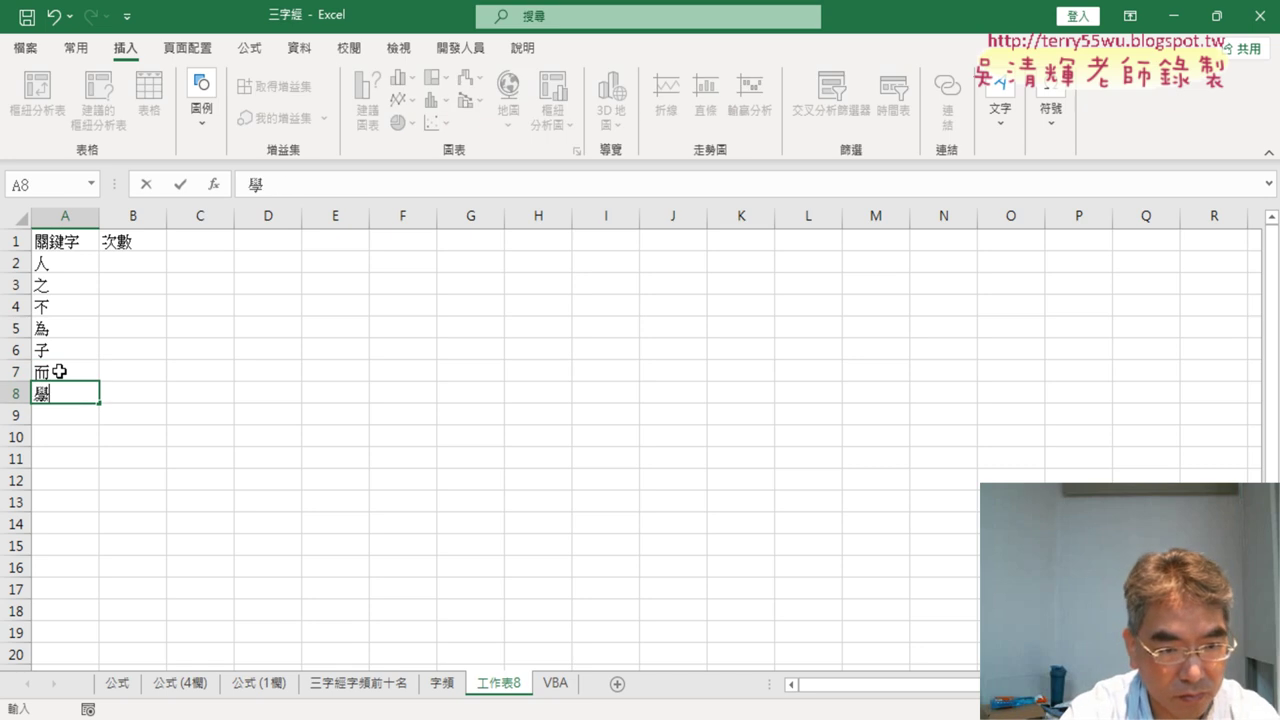
key(Return)
text(三)
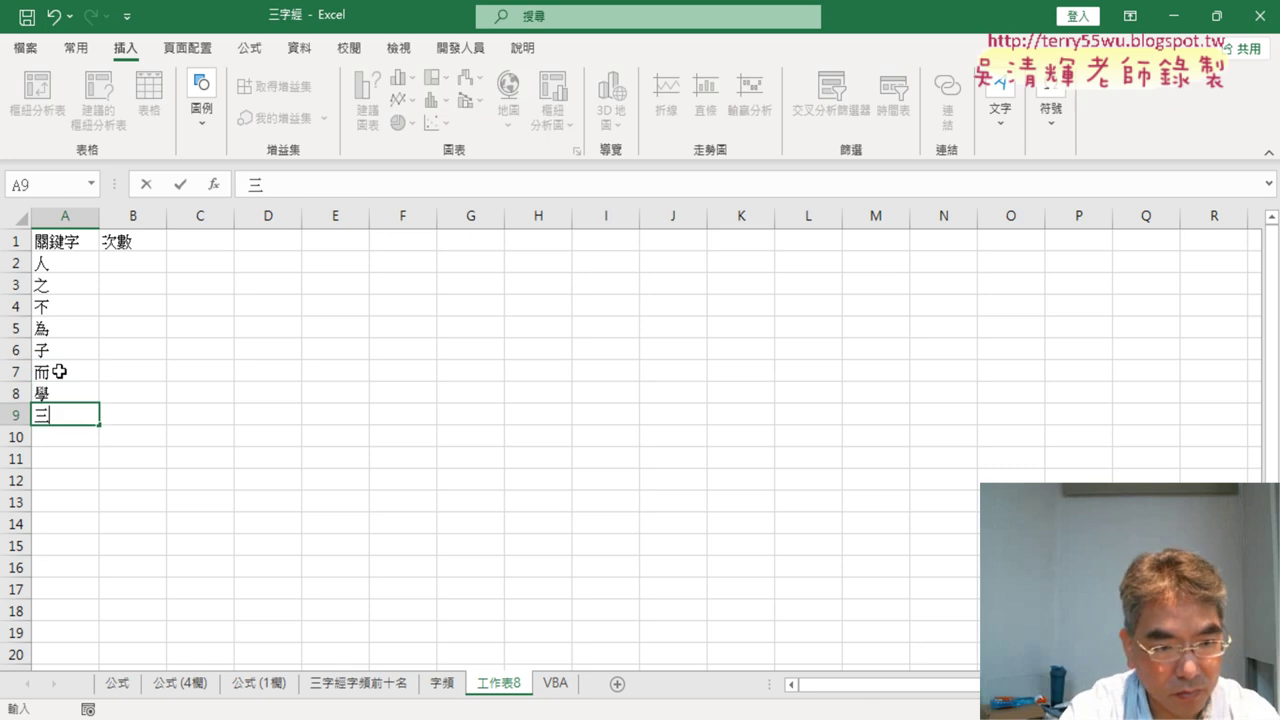
key(Return)
- Check ChatGPT's list and enter 知 and 善 in A10:A11
key(alt+Tab)
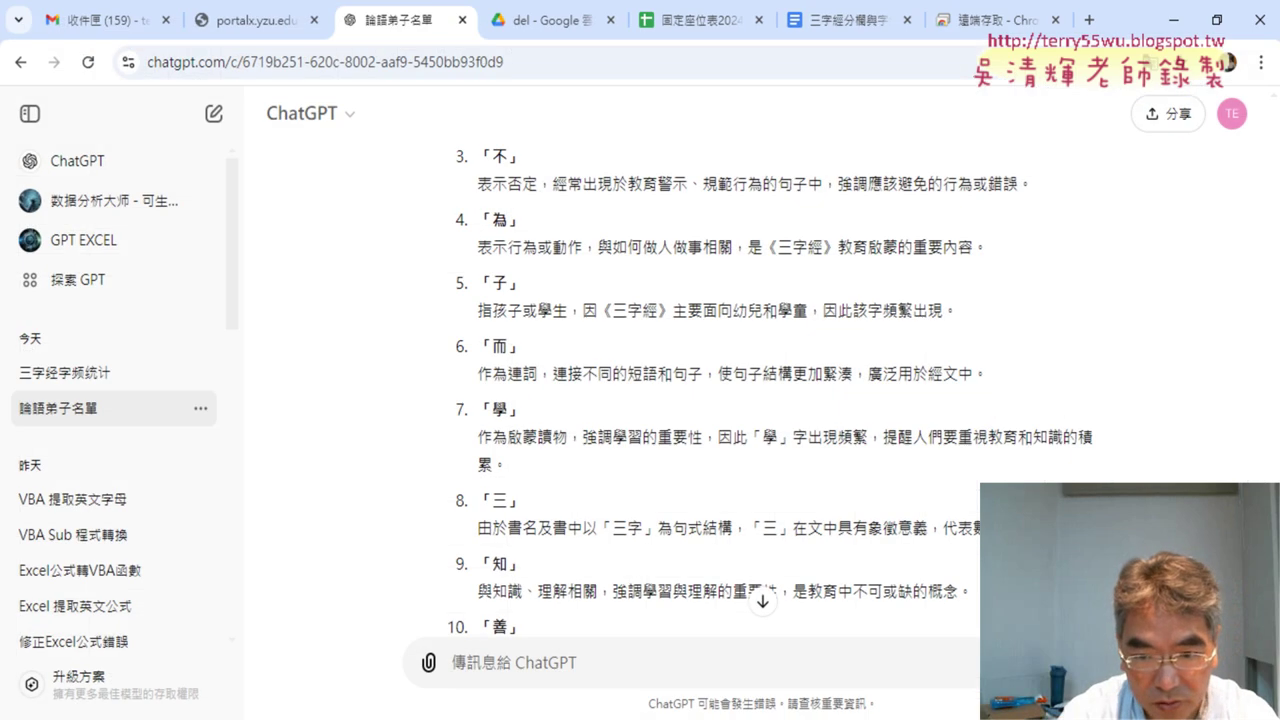
scroll(484, 522, down, 2)
drag(494, 356, 509, 362)
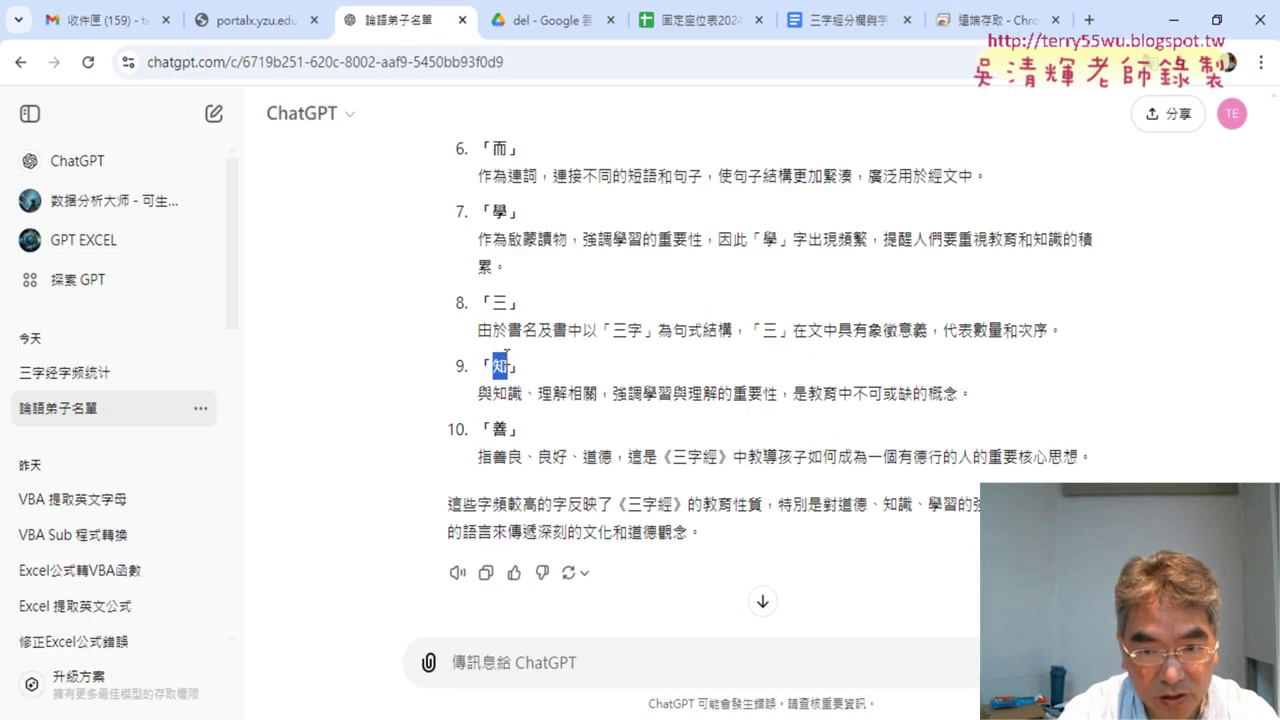
click(1173, 19)
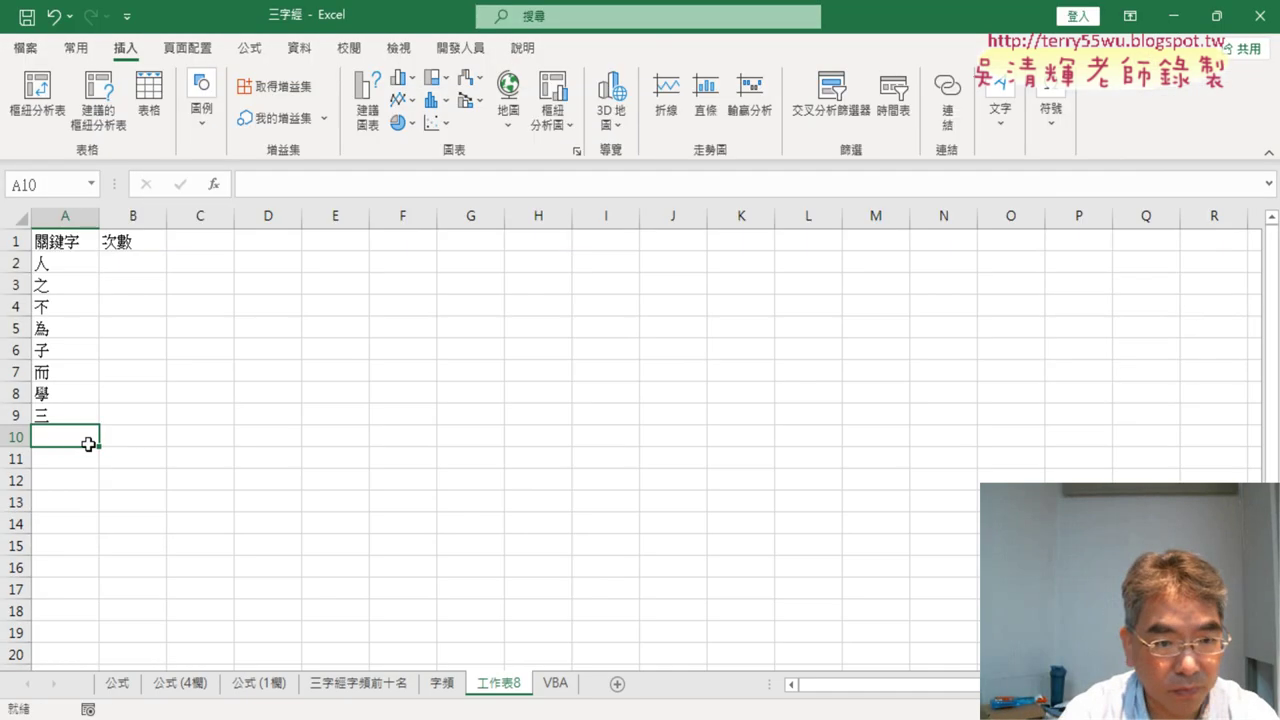
text(知)
key(Return)
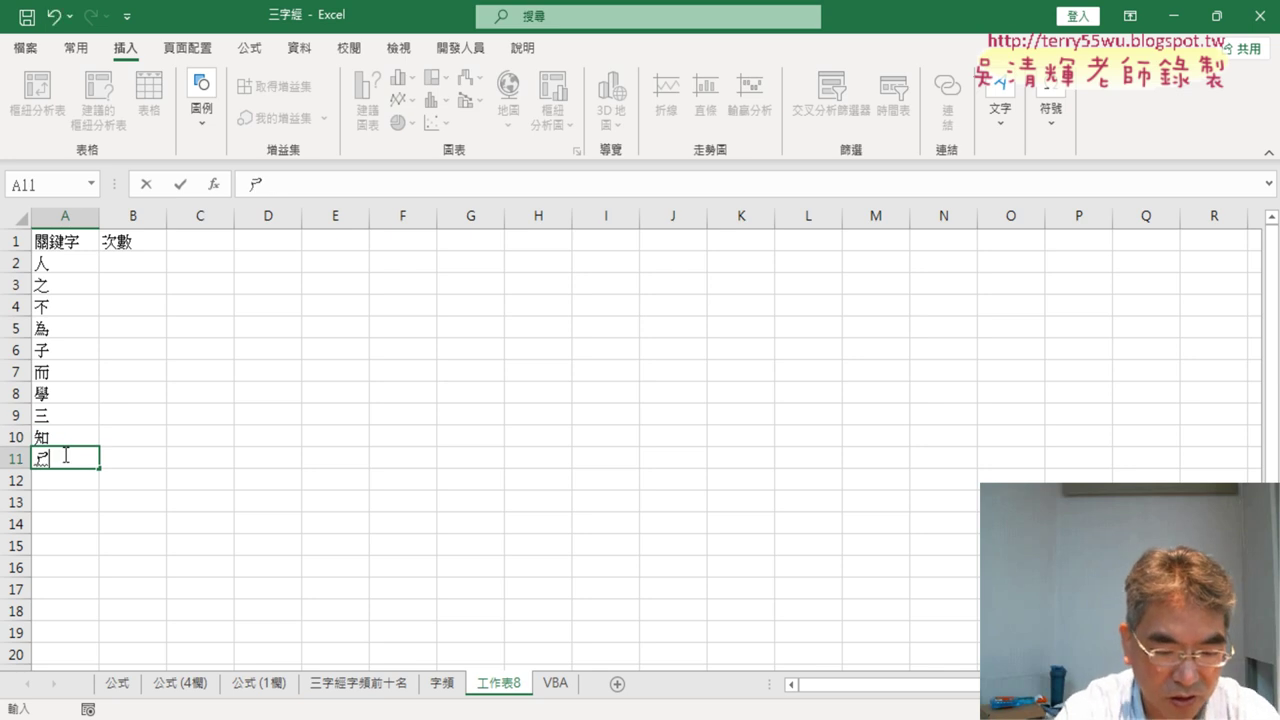
text(善)
key(Return)
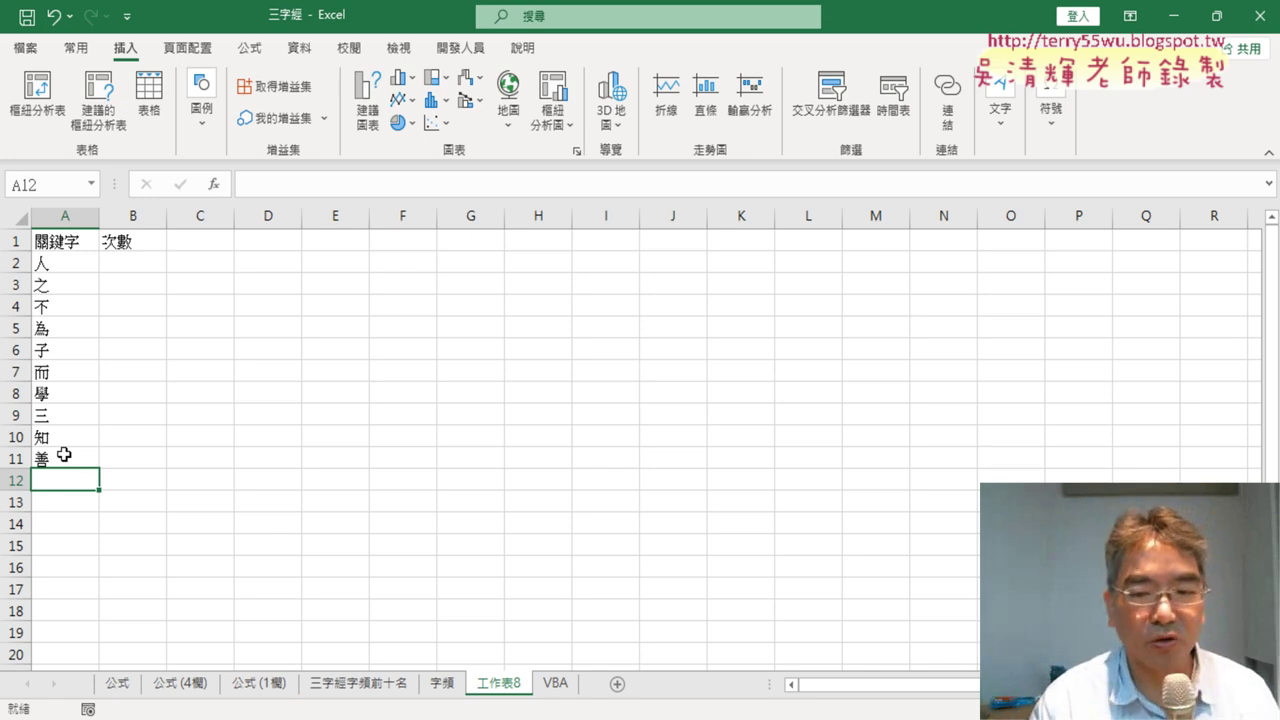
- Rename the 工作表8 sheet tab to ChatGPT統計
double_click(500, 684)
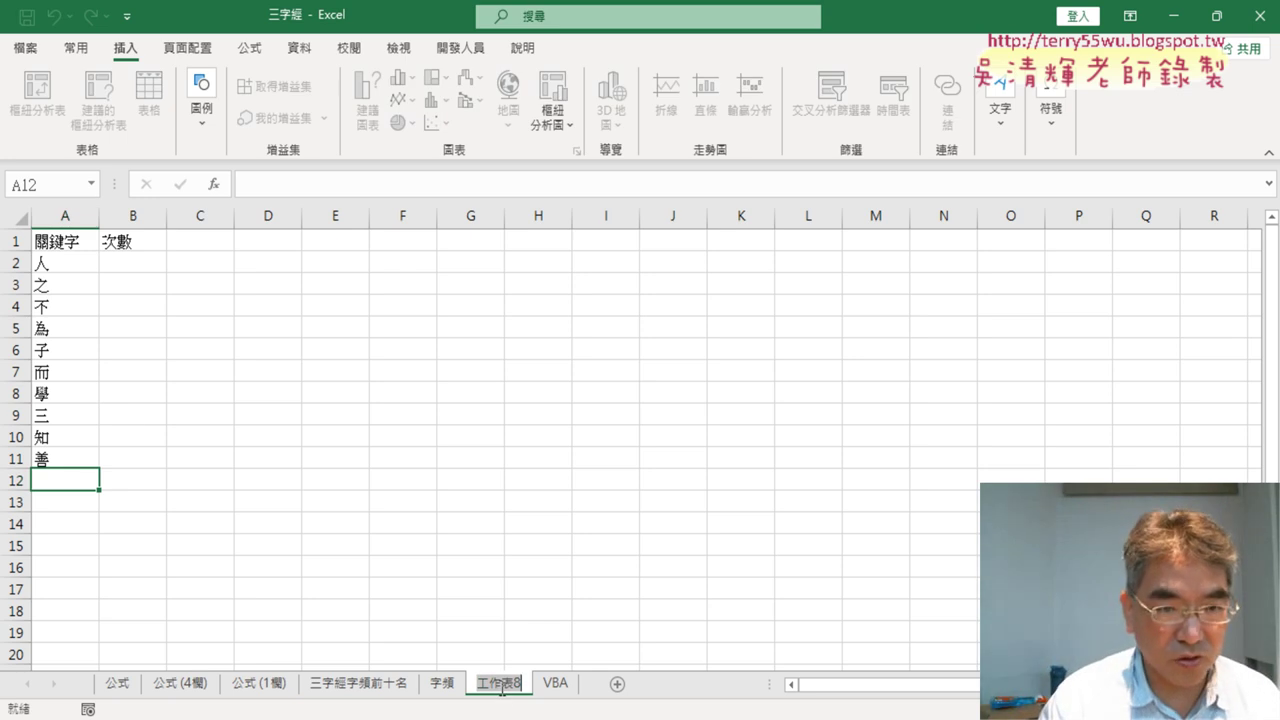
text(C)
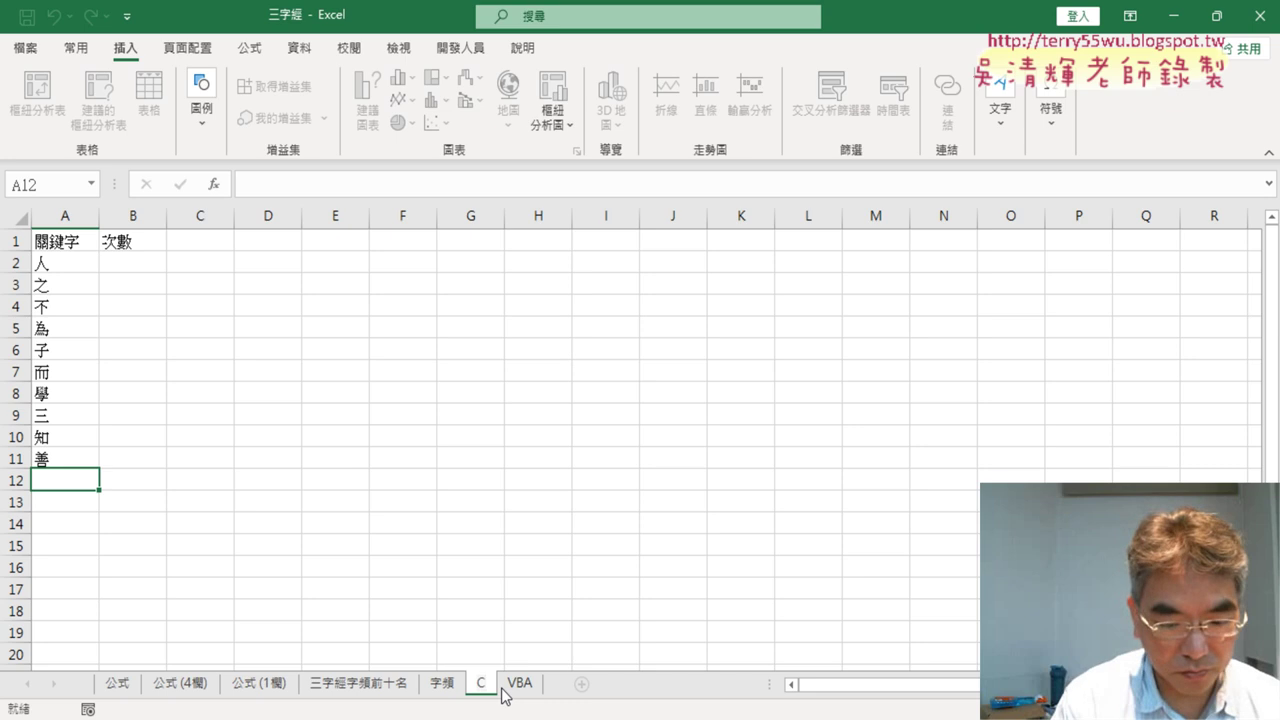
text(har)
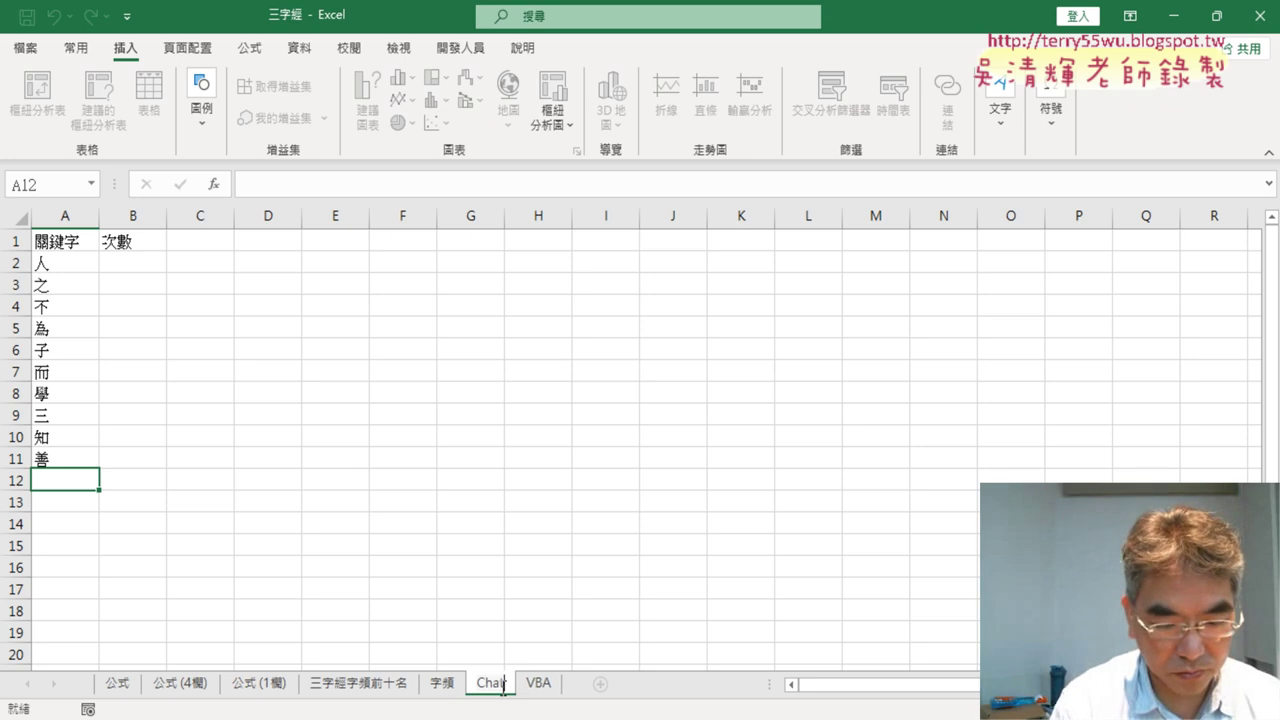
text(GPT文ㄨ)
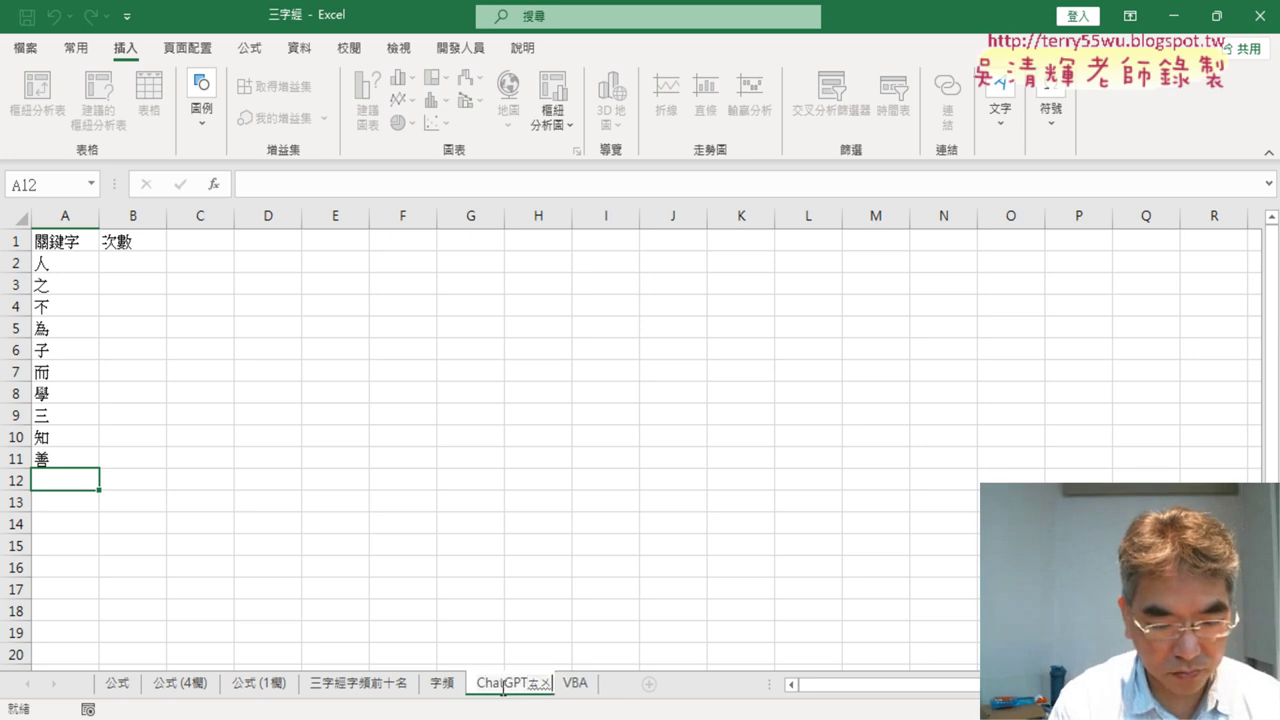
key(BackSpace)
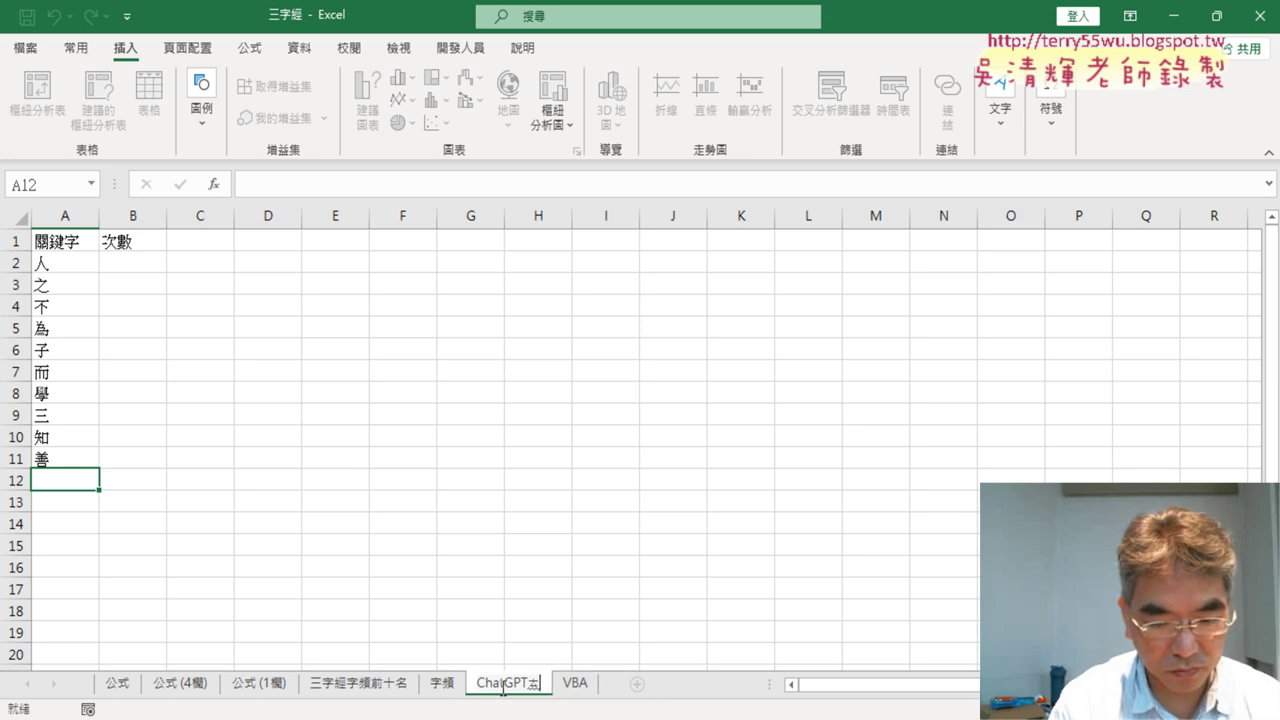
text(統計)
key(Return)
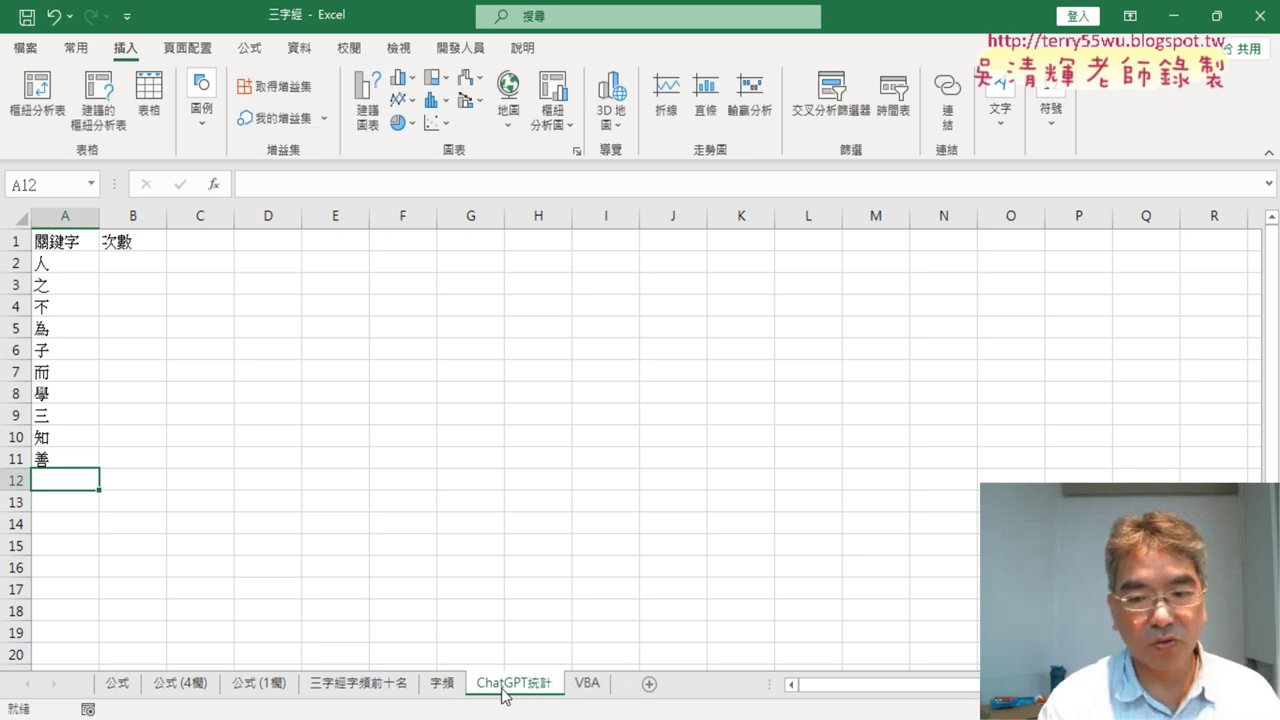
- Apply All Borders to the A1:B11 table
click(130, 258)
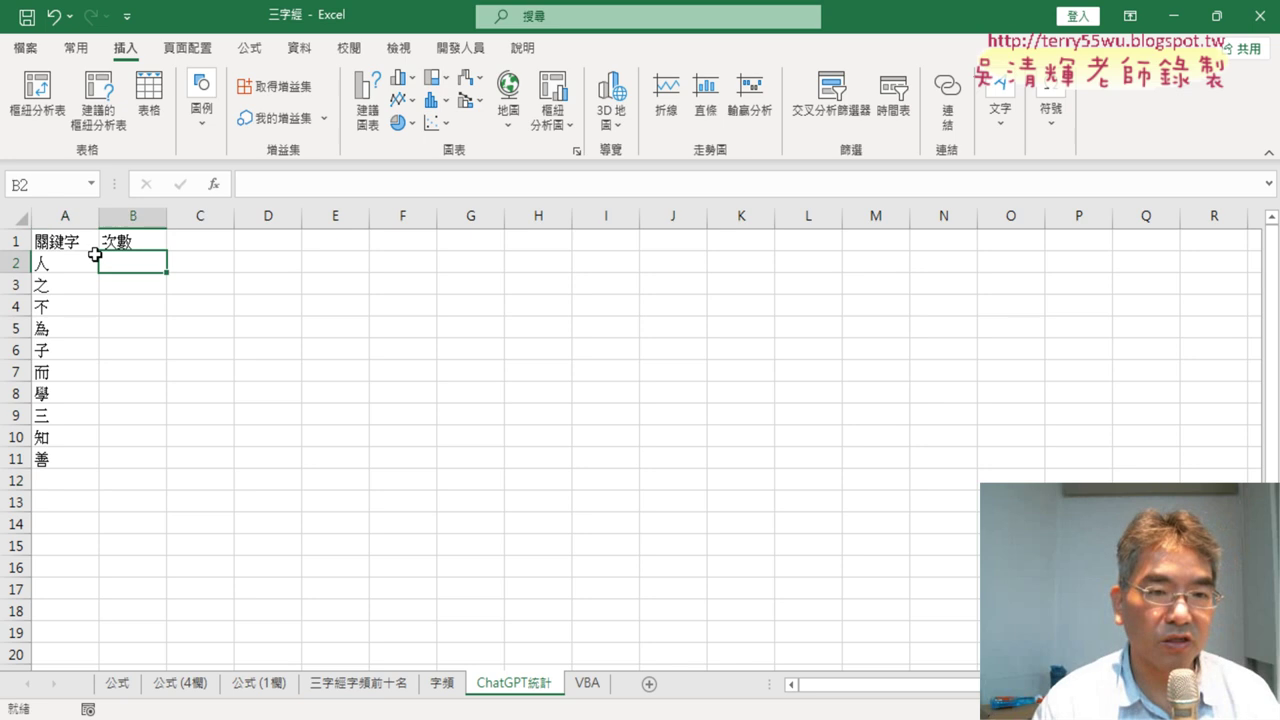
mouse_move(88, 243)
mouse_down()
mouse_move(82, 308)
mouse_move(103, 447)
mouse_move(121, 449)
mouse_up()
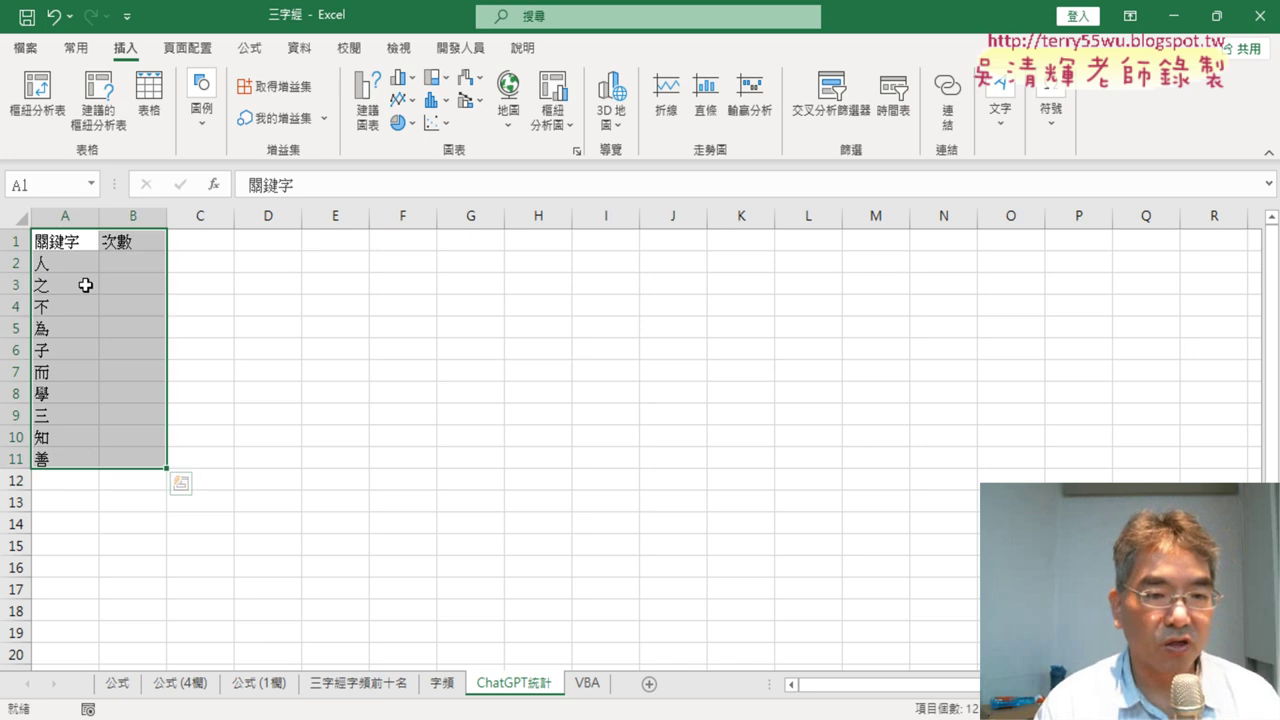
click(76, 48)
click(215, 119)
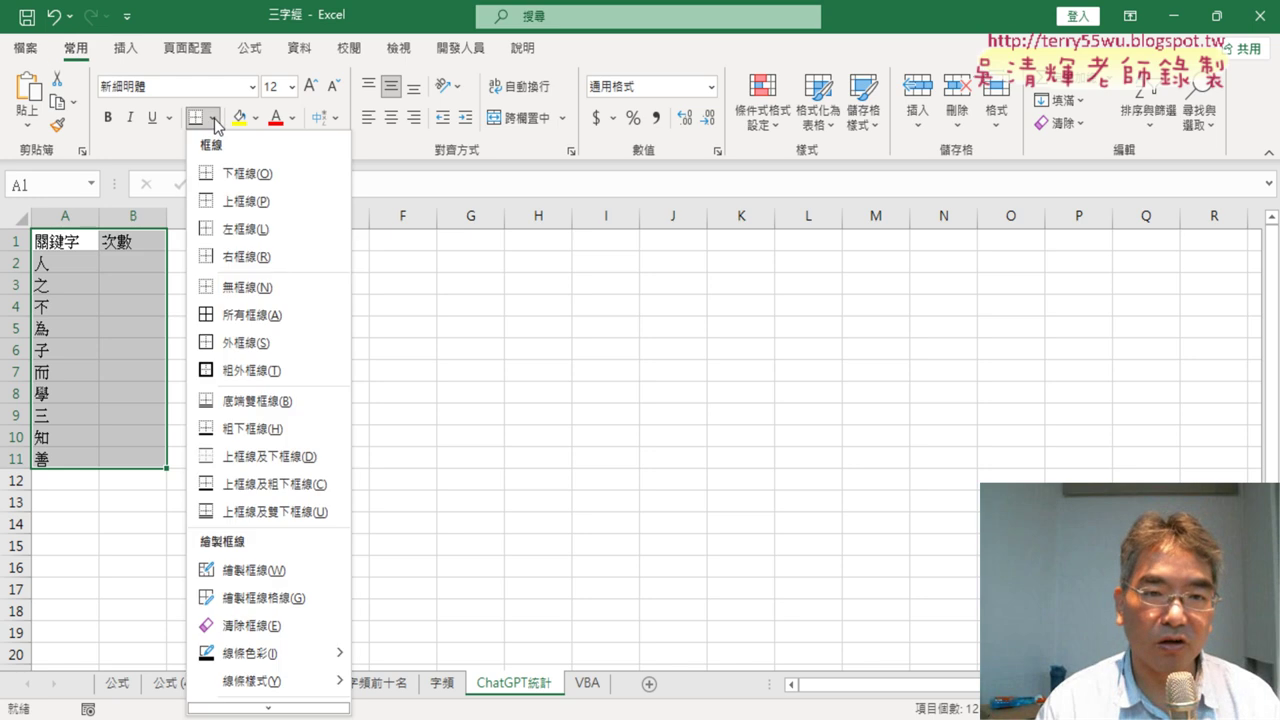
click(240, 320)
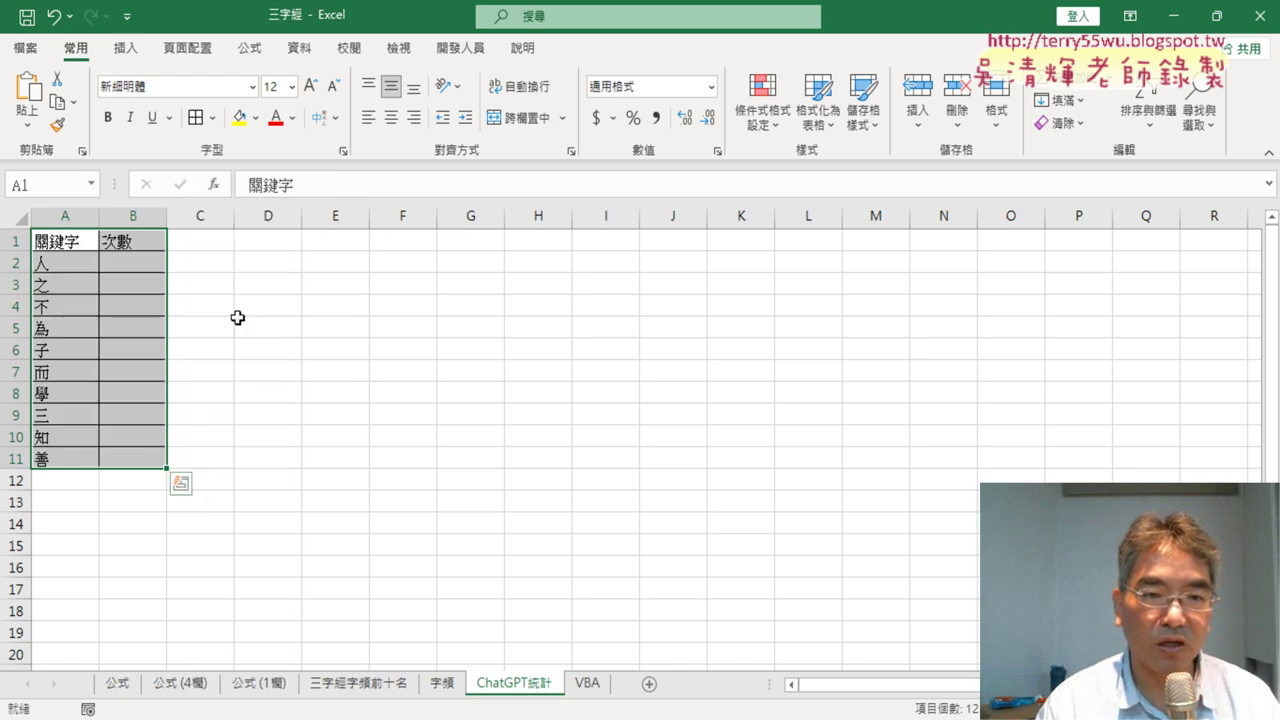
- Give the header cells A1:B1 a yellow fill and red font
drag(45, 247, 140, 233)
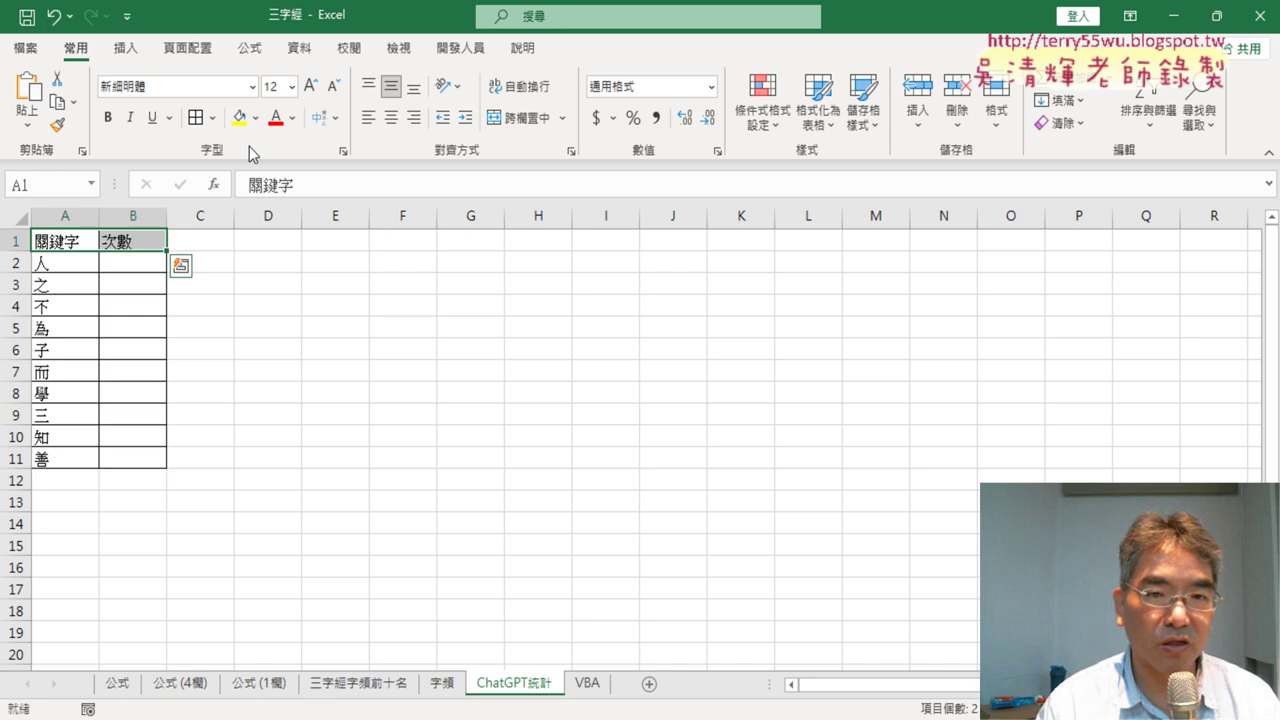
click(275, 117)
click(239, 117)
click(390, 300)
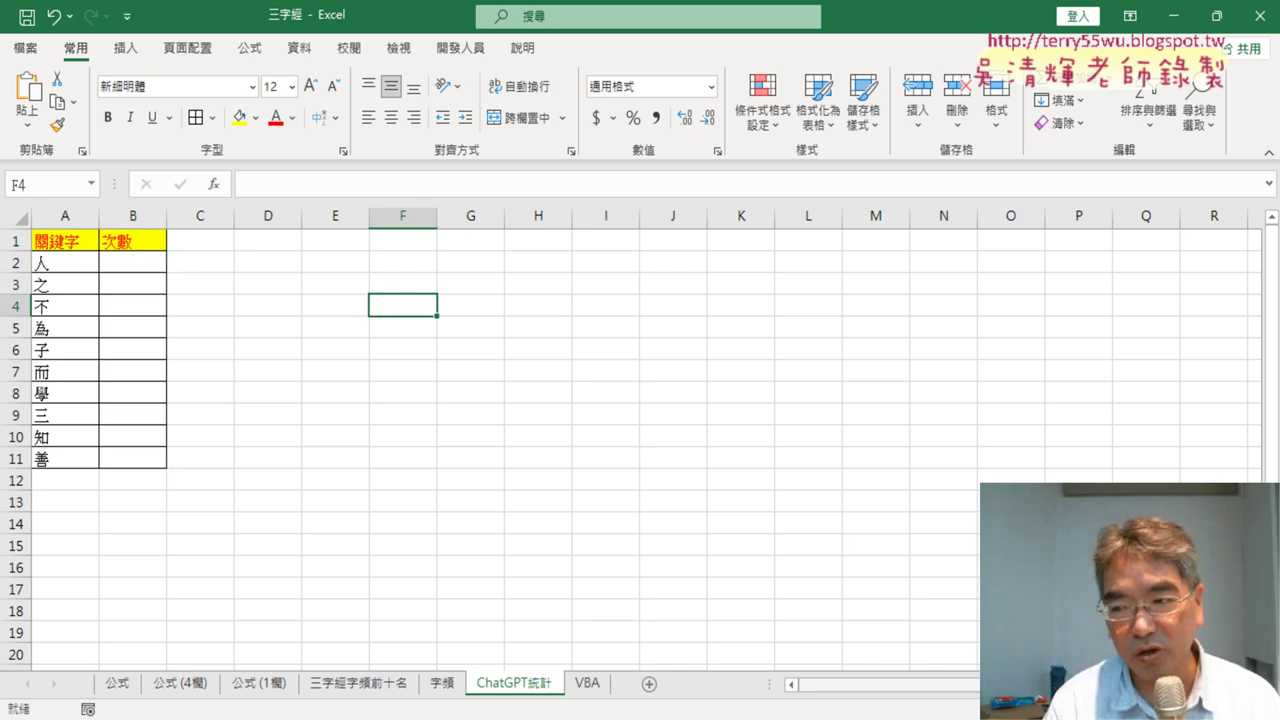
- Review the keyword column, then switch to the 字頻 sheet and select its column A
scroll(347, 459, up, 2)
scroll(347, 459, up, 3)
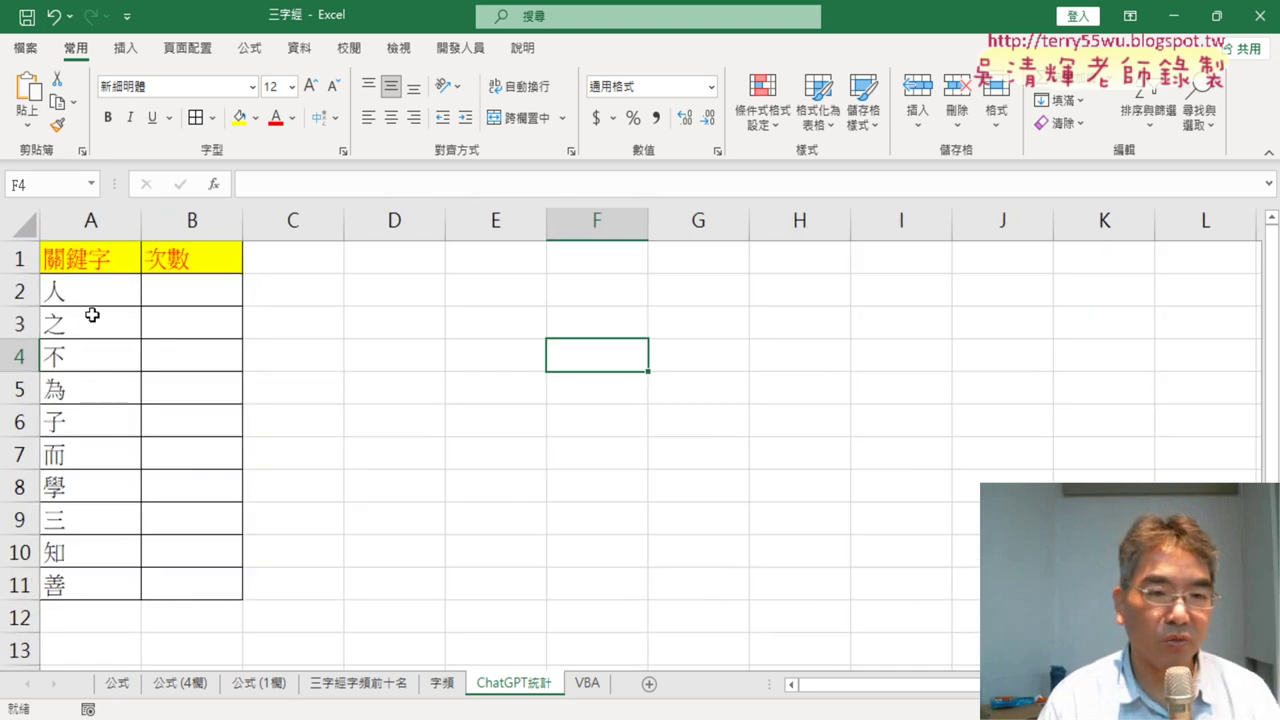
click(90, 292)
drag(97, 289, 88, 577)
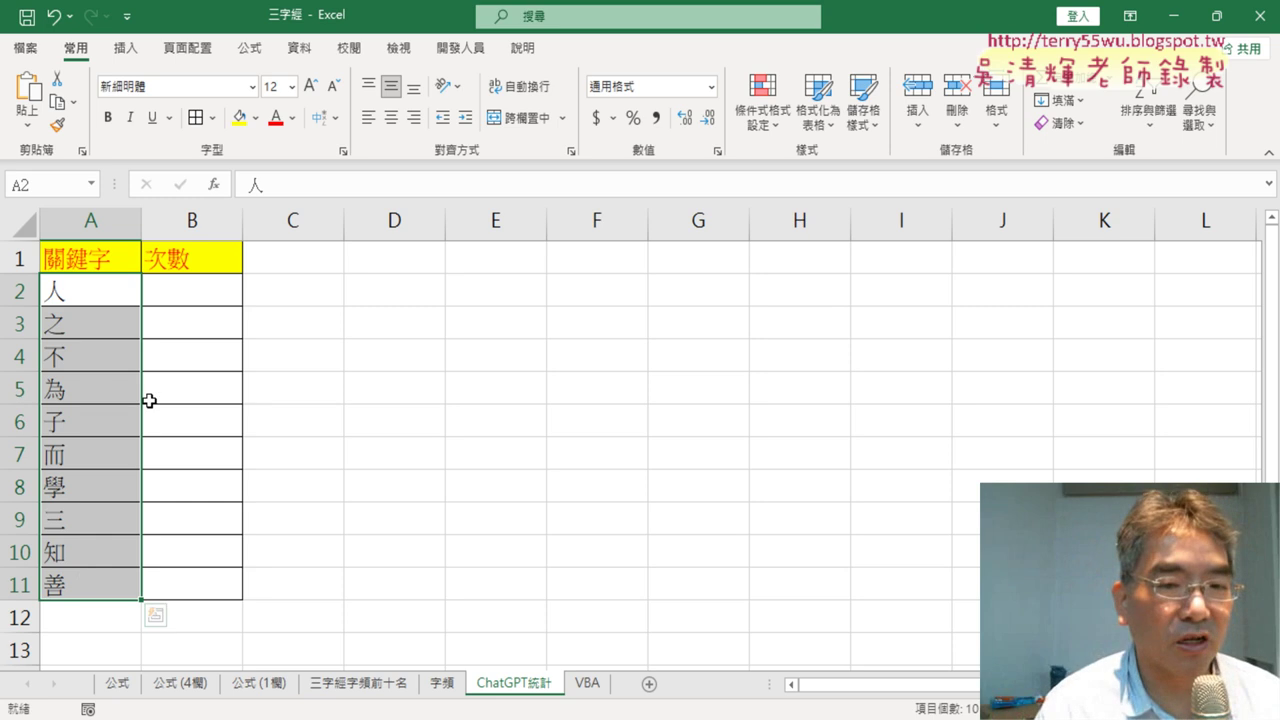
click(203, 302)
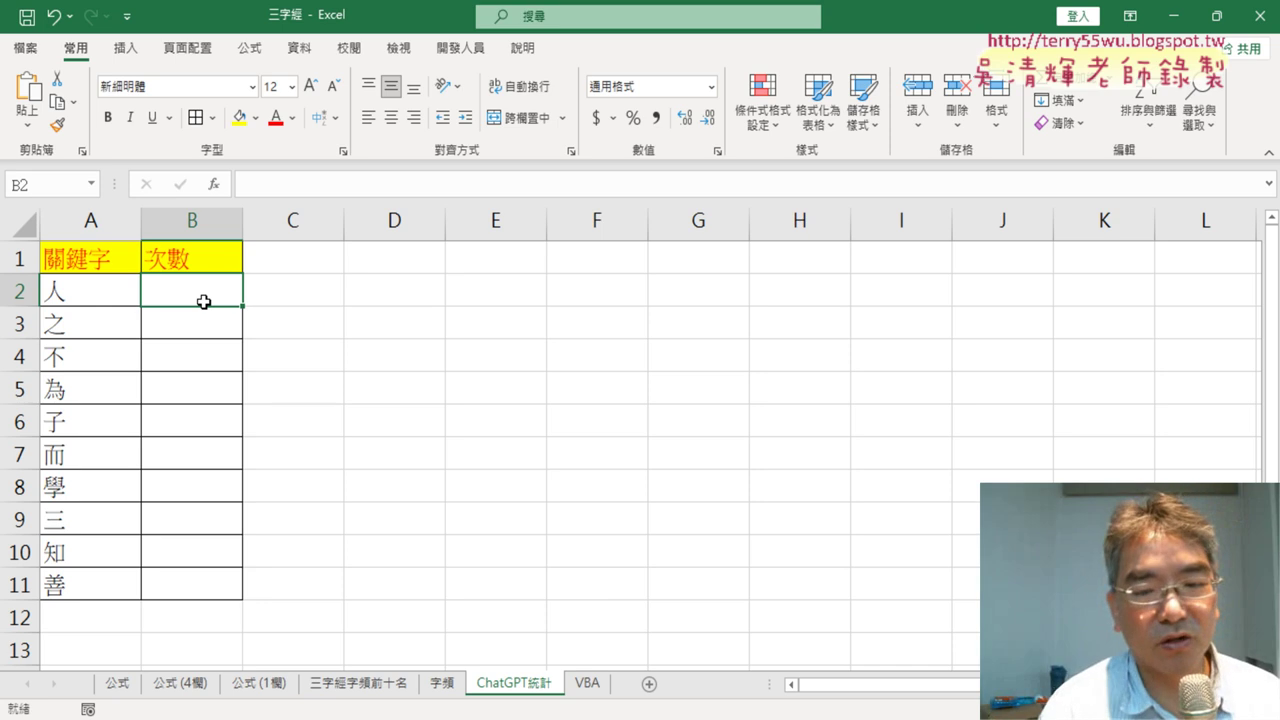
click(78, 298)
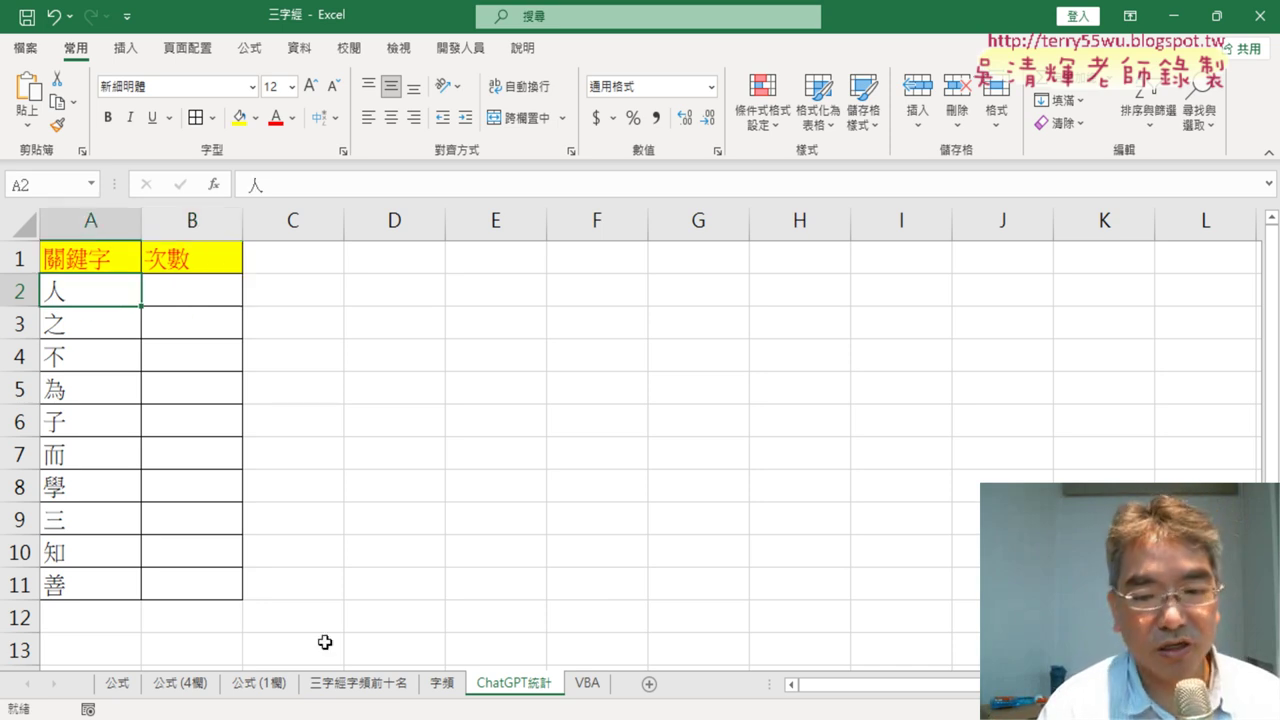
click(442, 683)
click(65, 220)
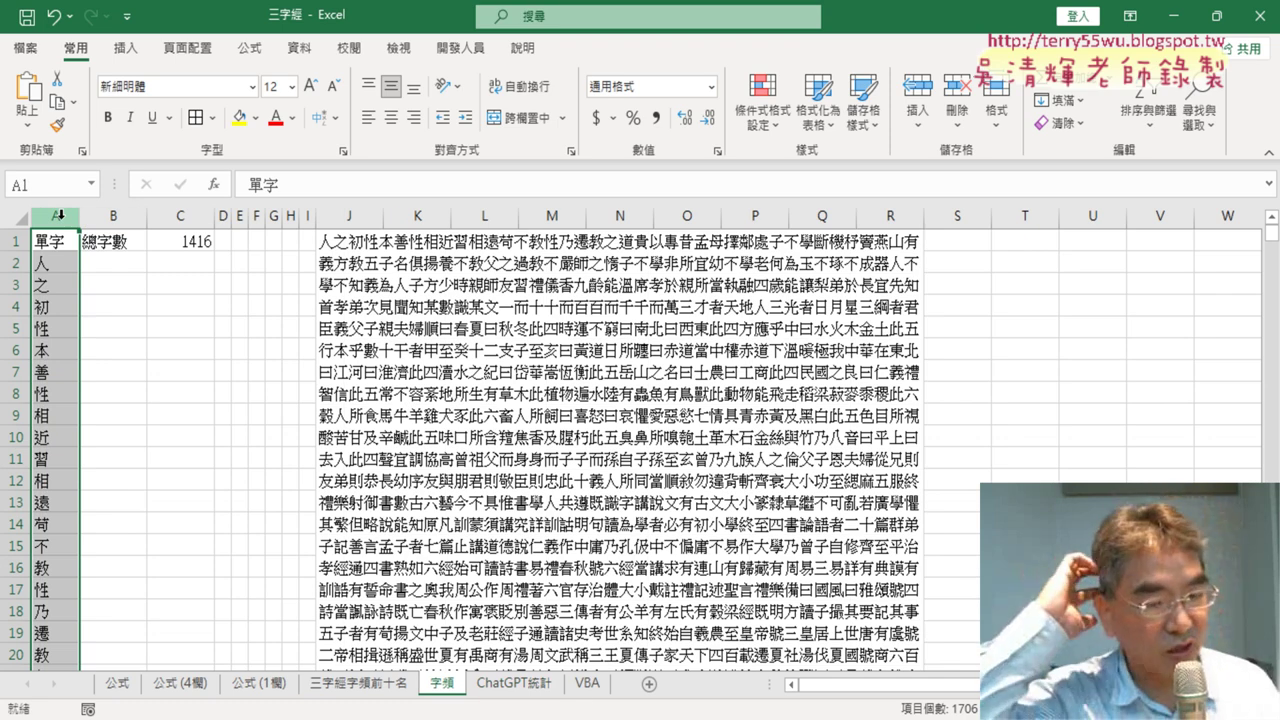
- Inspect the MID formulas in 字頻 column A, try a search, then return to ChatGPT統計
click(355, 272)
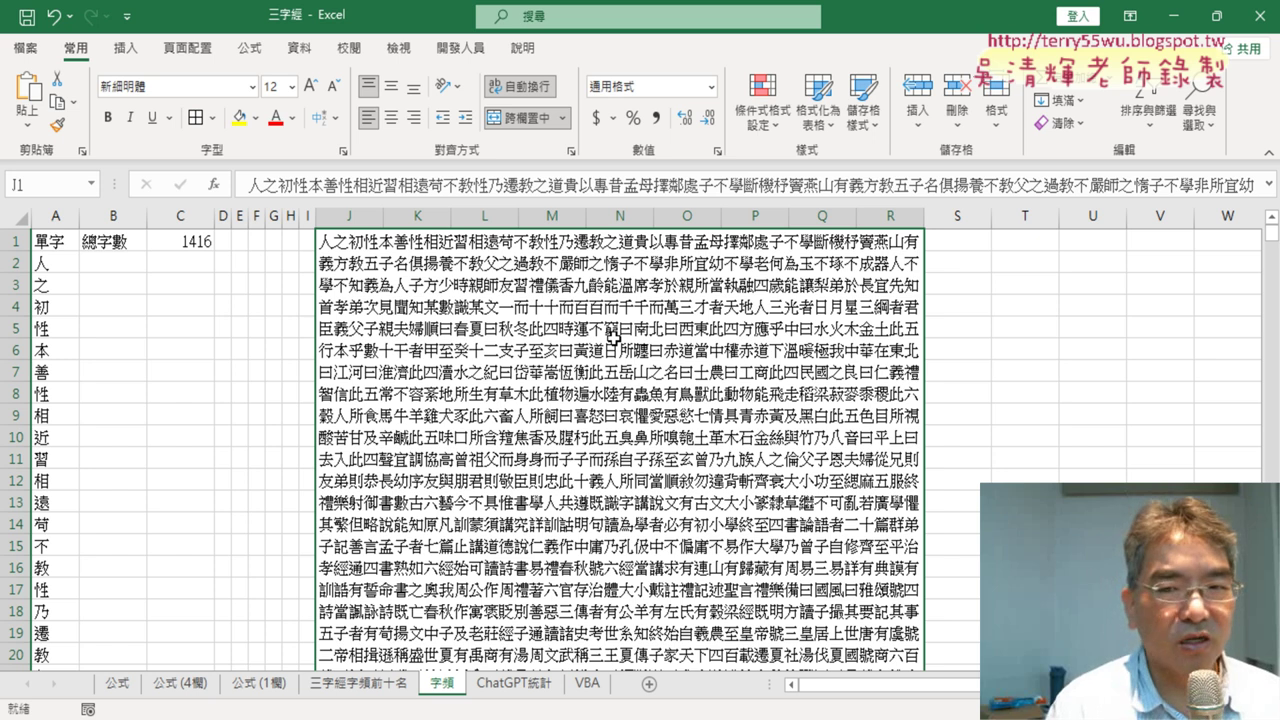
click(55, 218)
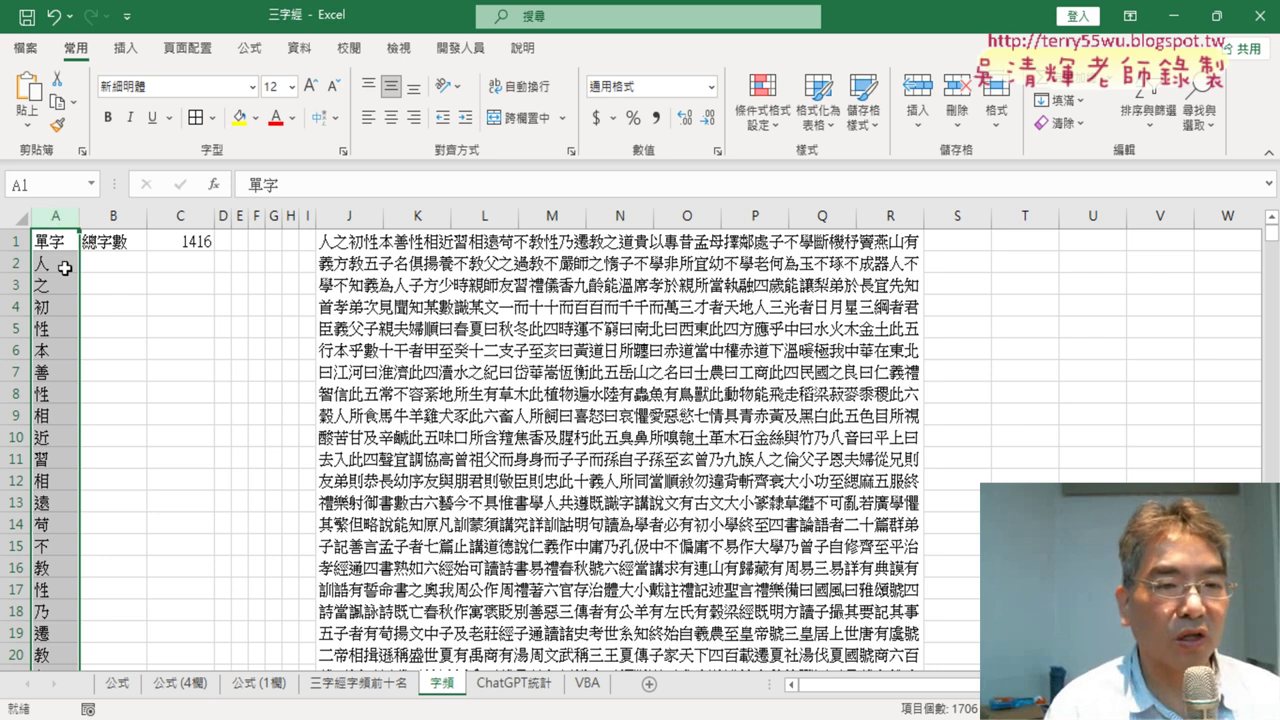
click(62, 268)
scroll(62, 268, down, 5)
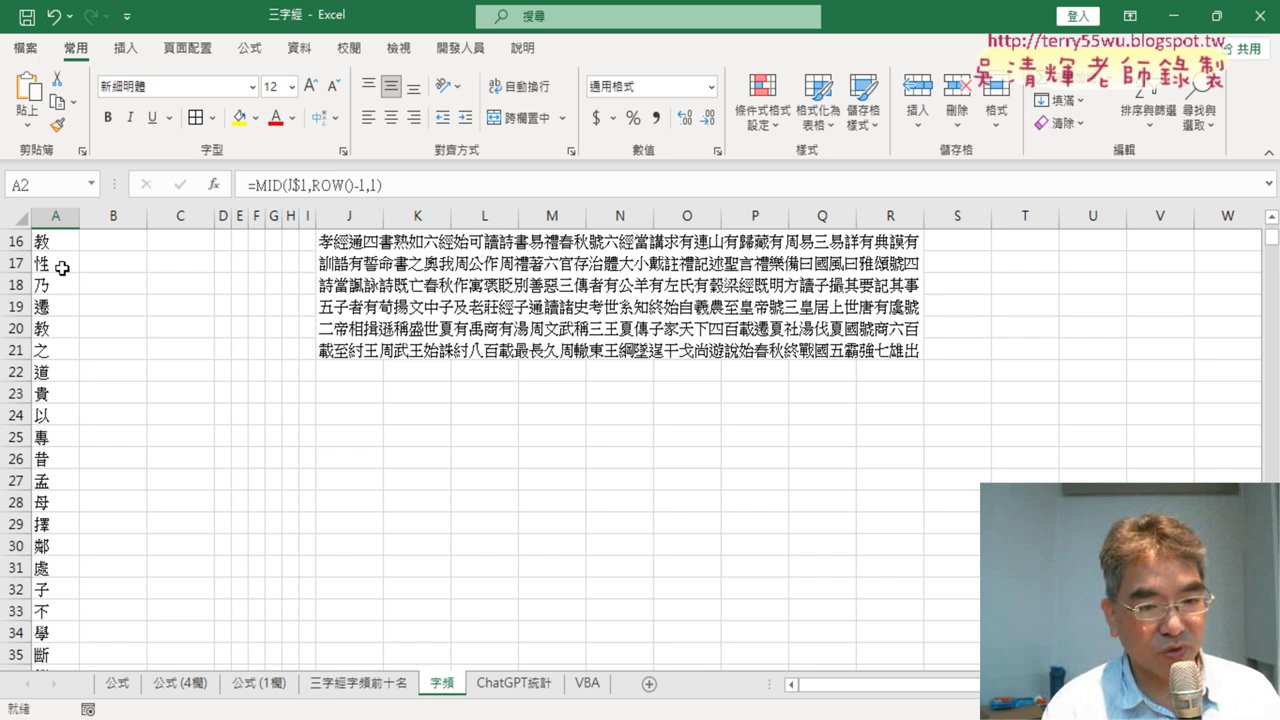
scroll(62, 268, up, 2)
scroll(62, 268, up, 3)
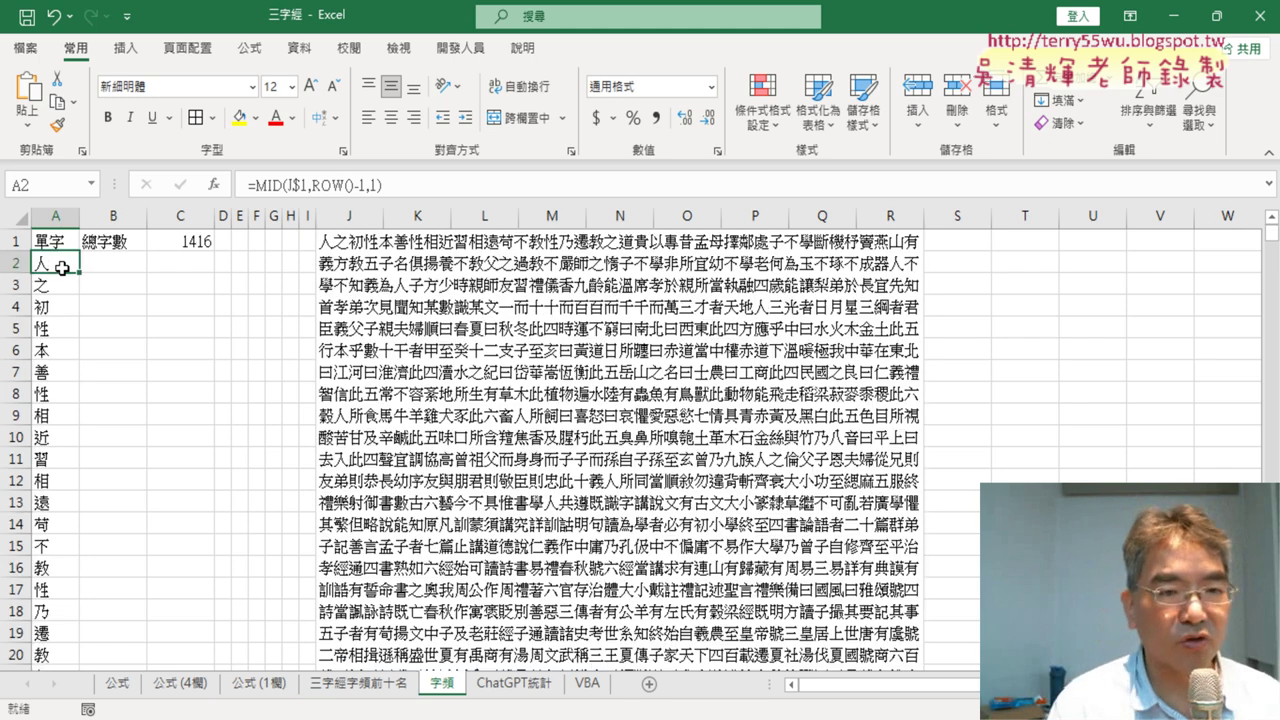
key(ctrl+f)
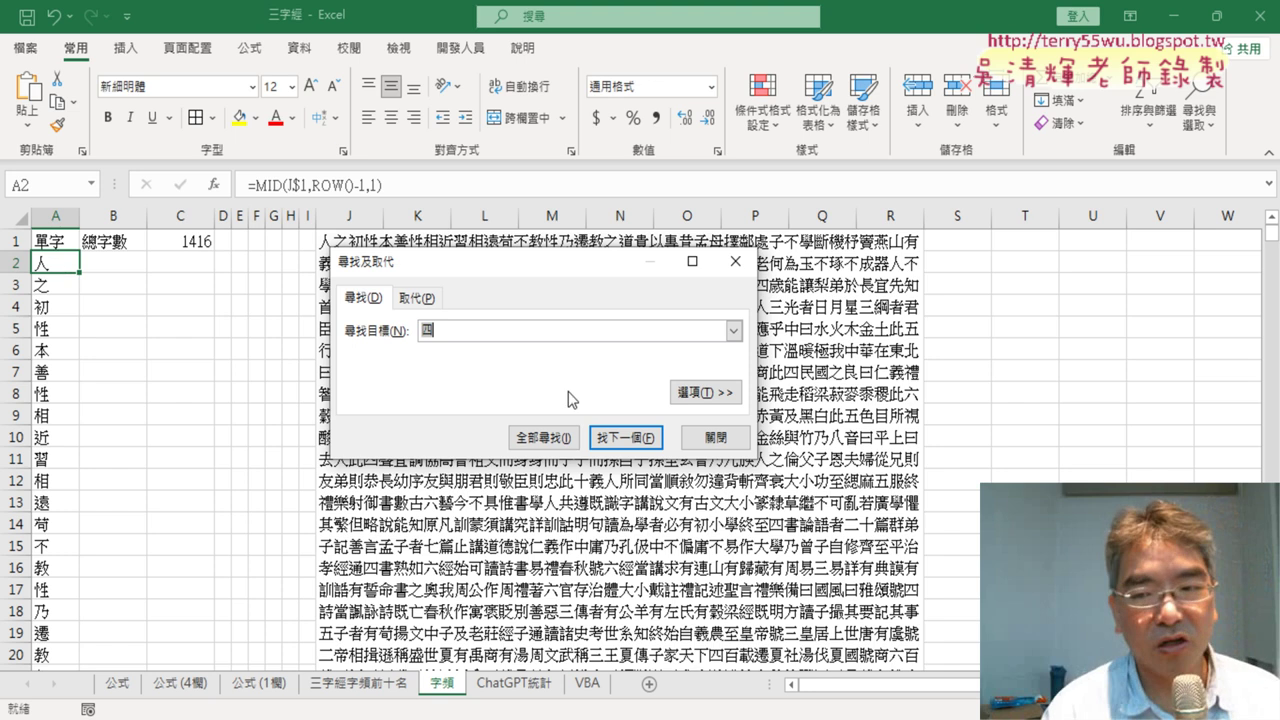
click(710, 437)
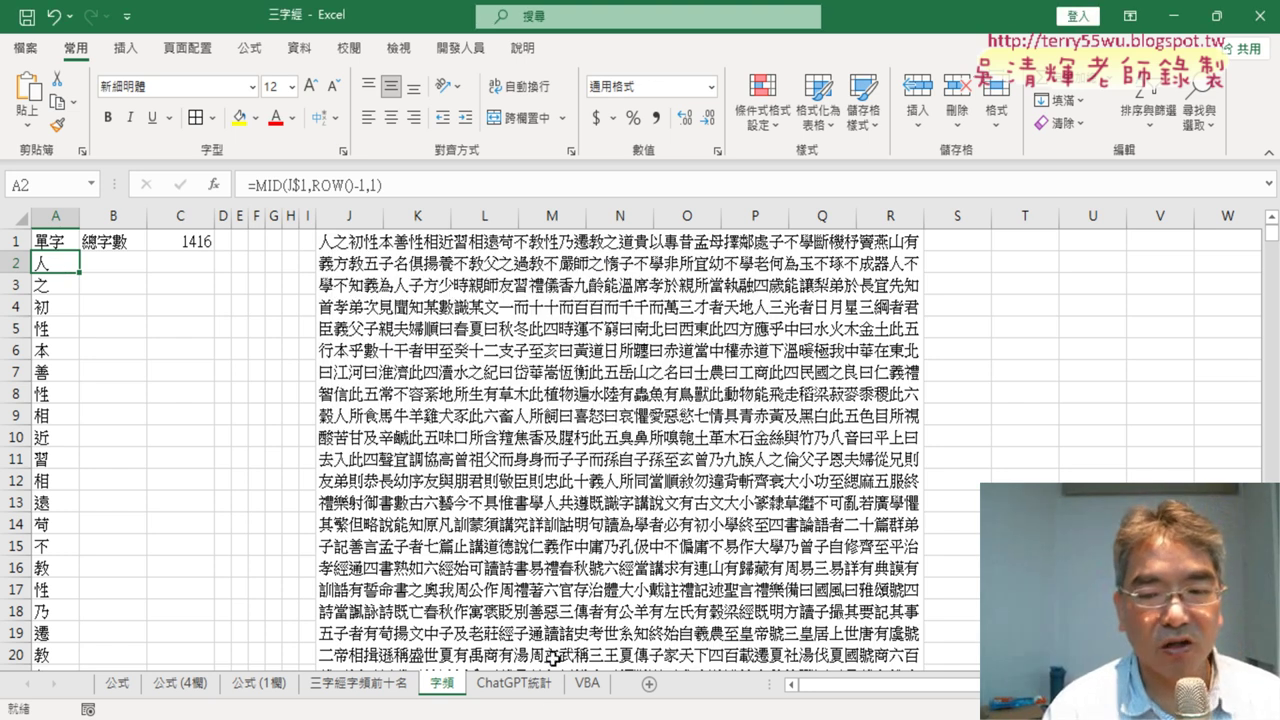
click(532, 688)
- Insert a function in B2, filtering the list to the 統計 category and choosing COUNTIF
click(220, 303)
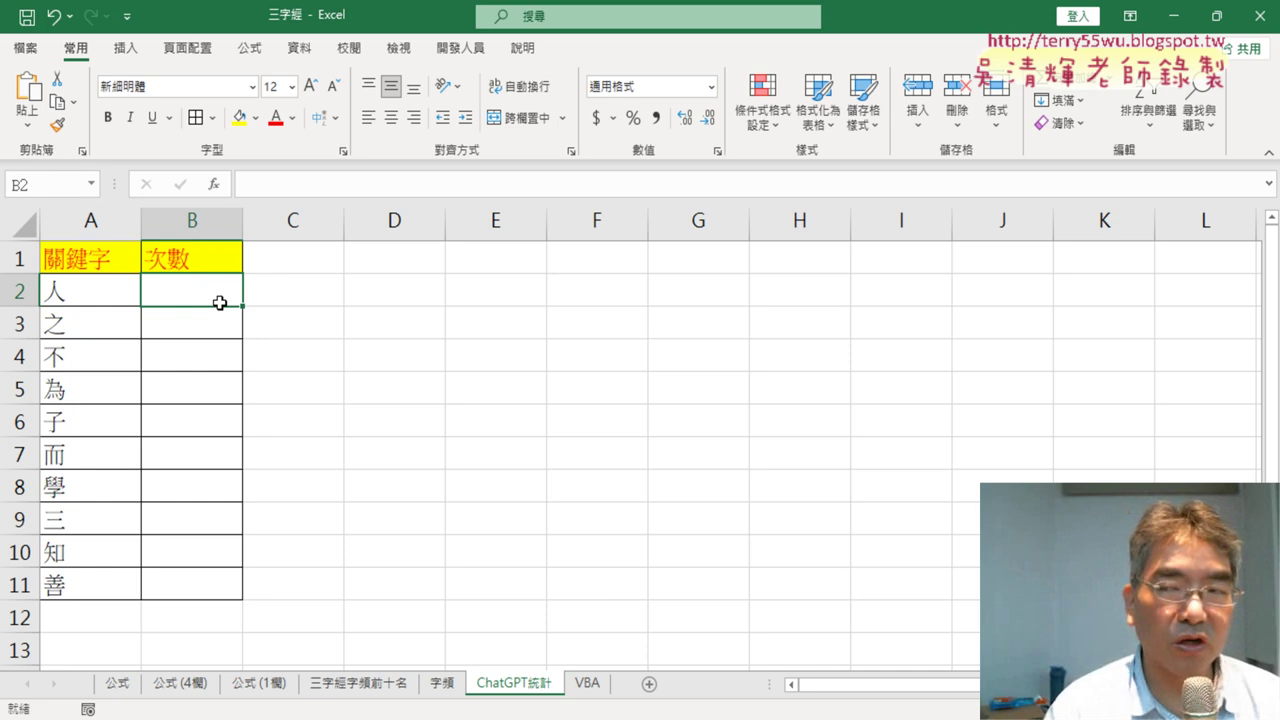
click(214, 185)
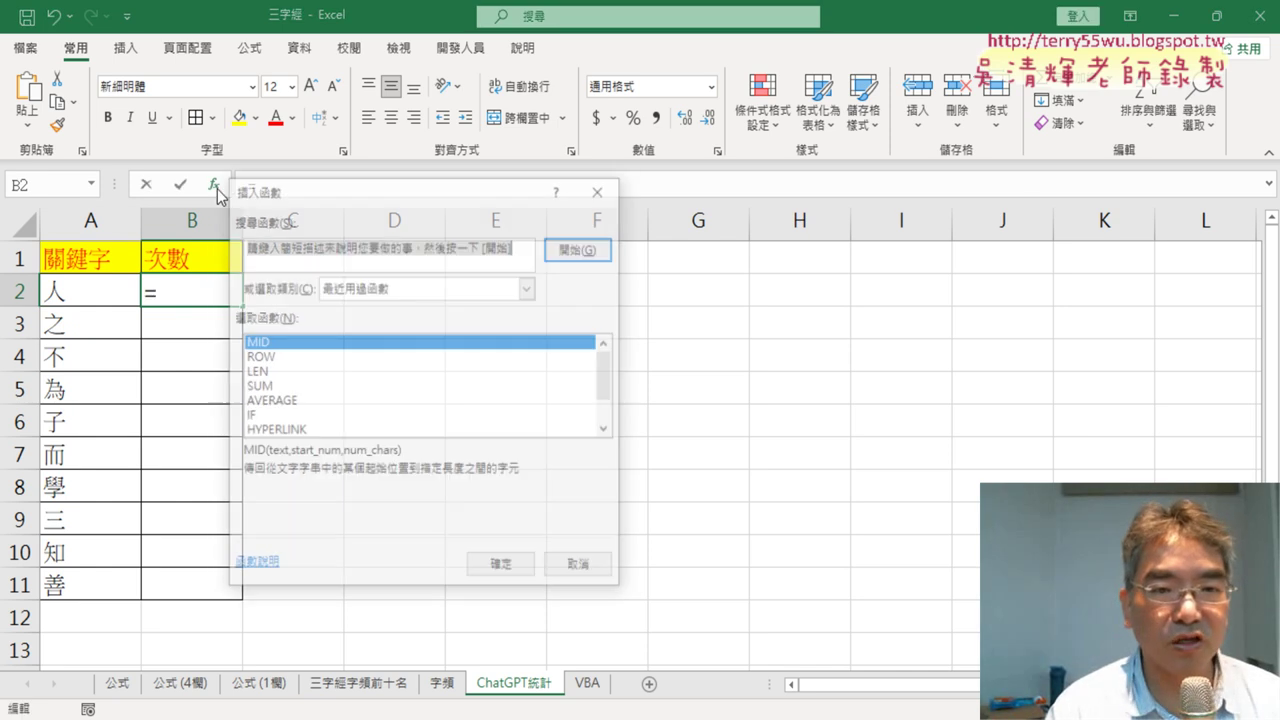
drag(410, 202, 728, 120)
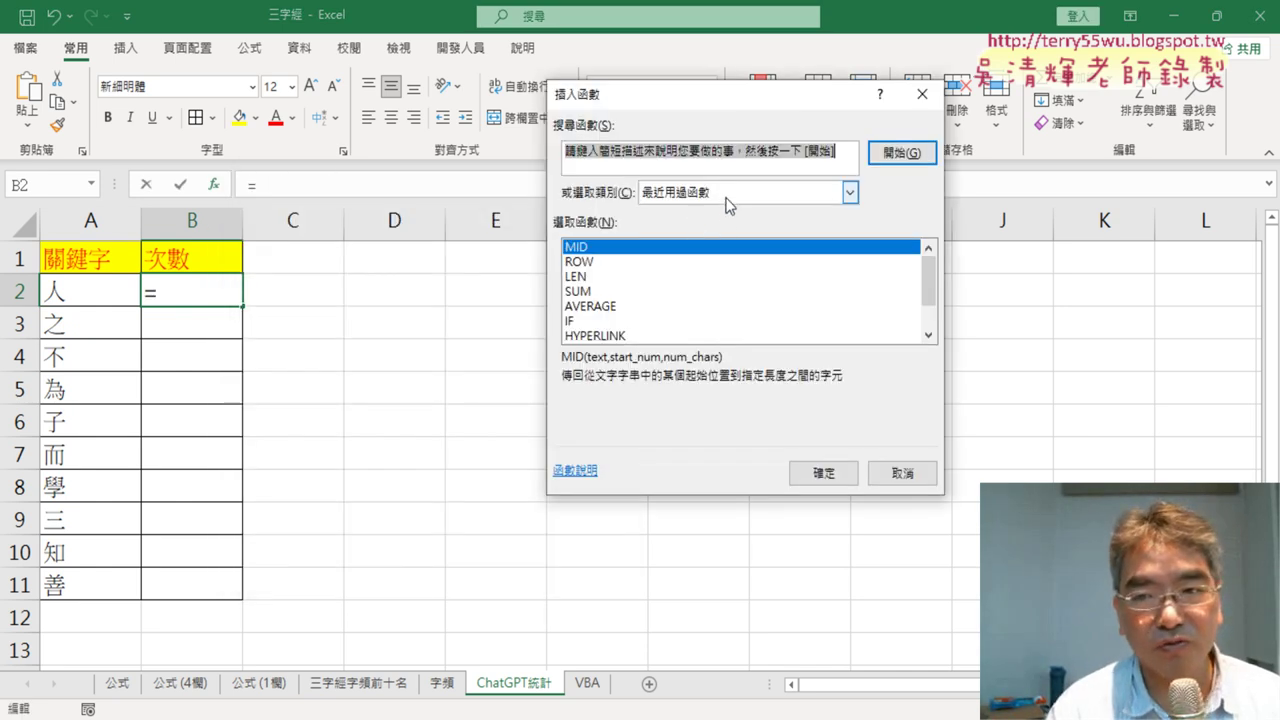
click(850, 192)
click(717, 287)
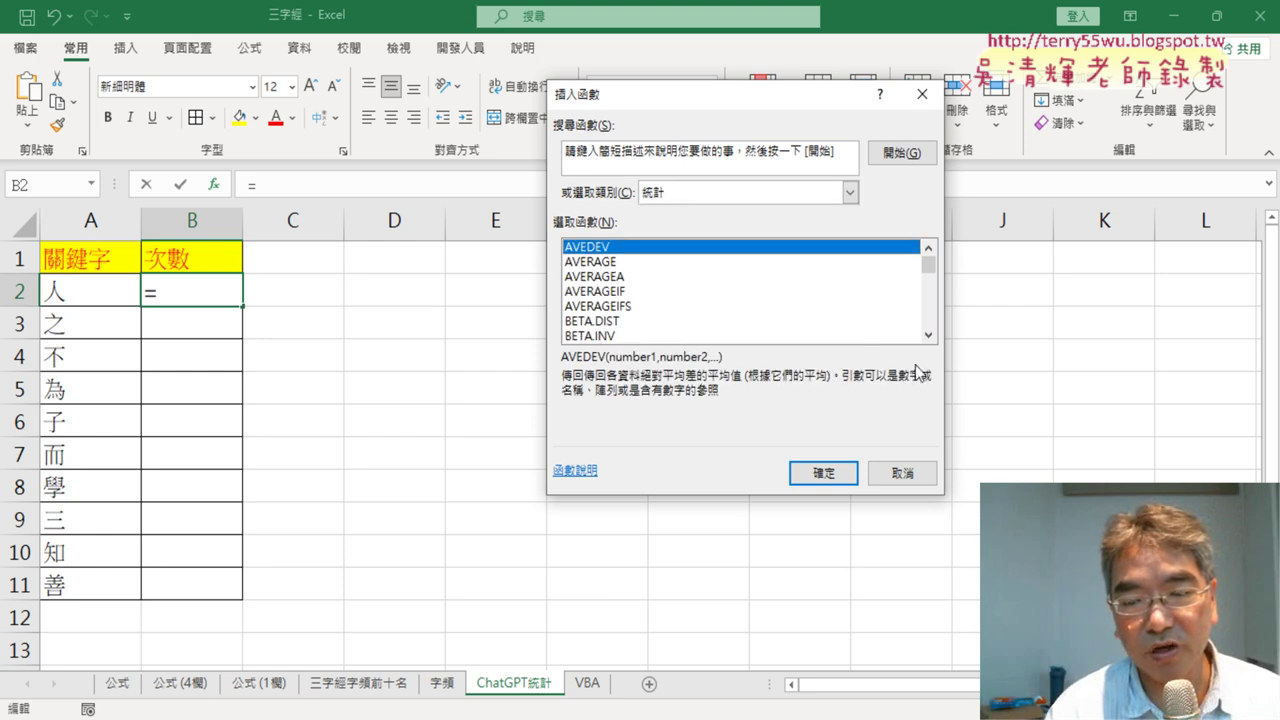
scroll(931, 336, down, 1)
scroll(931, 336, down, 1)
scroll(931, 336, down, 1)
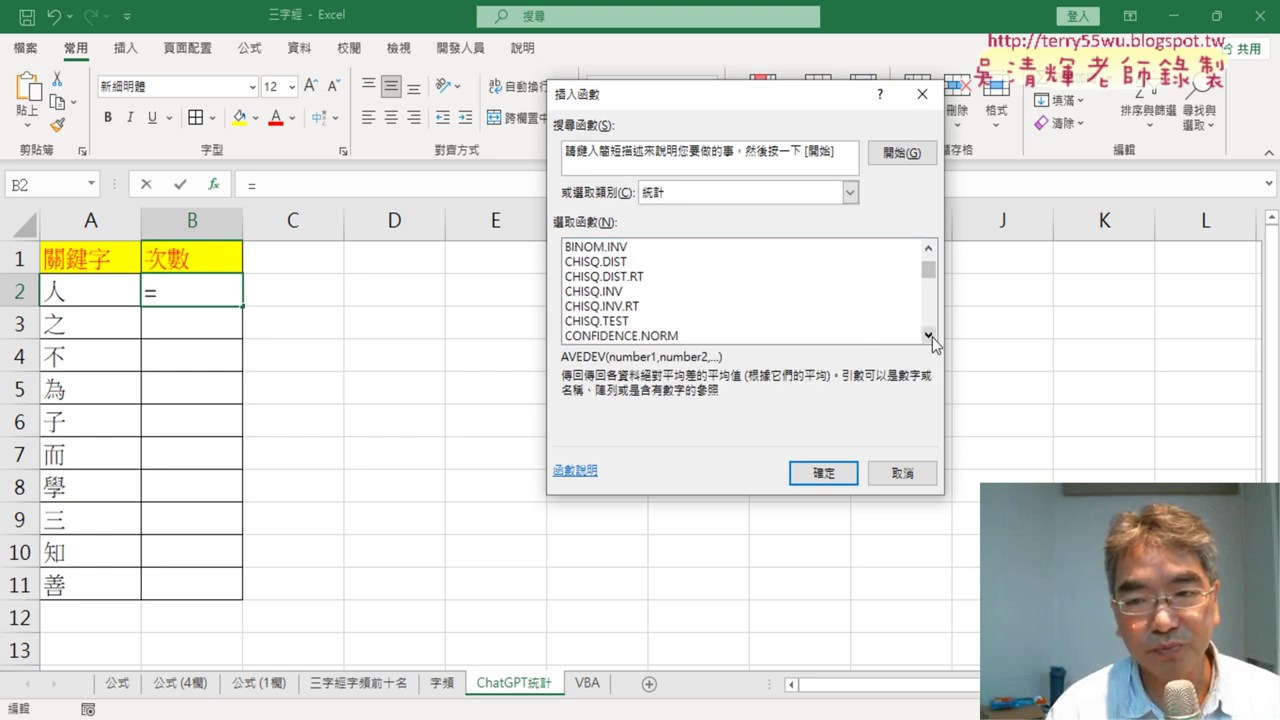
scroll(931, 336, down, 1)
click(928, 335)
click(928, 335)
click(928, 335)
click(928, 335)
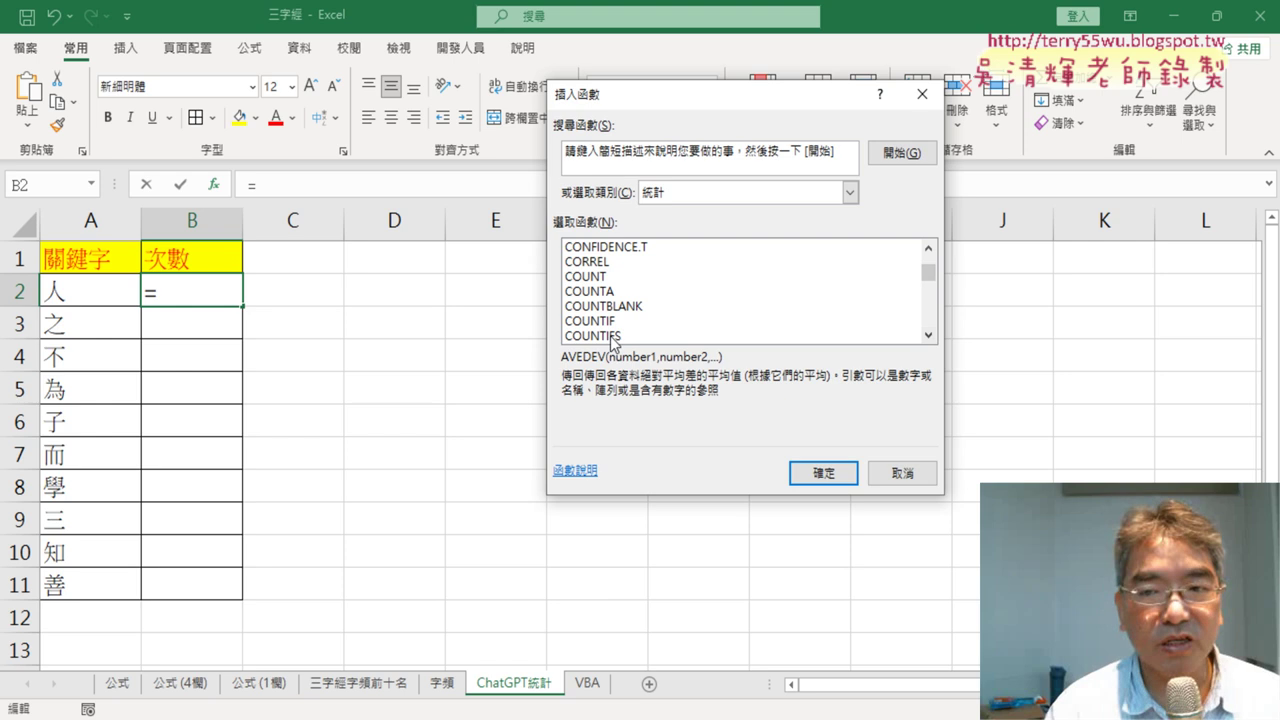
click(610, 321)
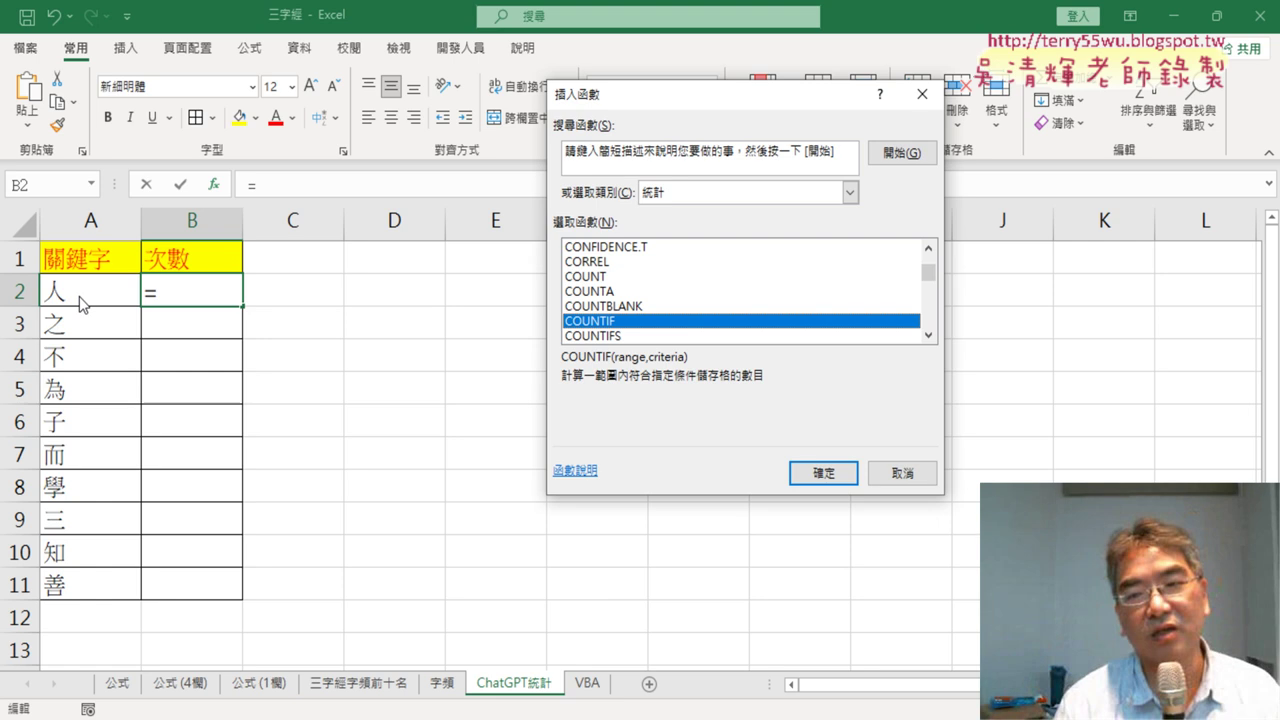
- Set the COUNTIF range to 字頻!A2:A1417 and the criteria to A2
click(812, 468)
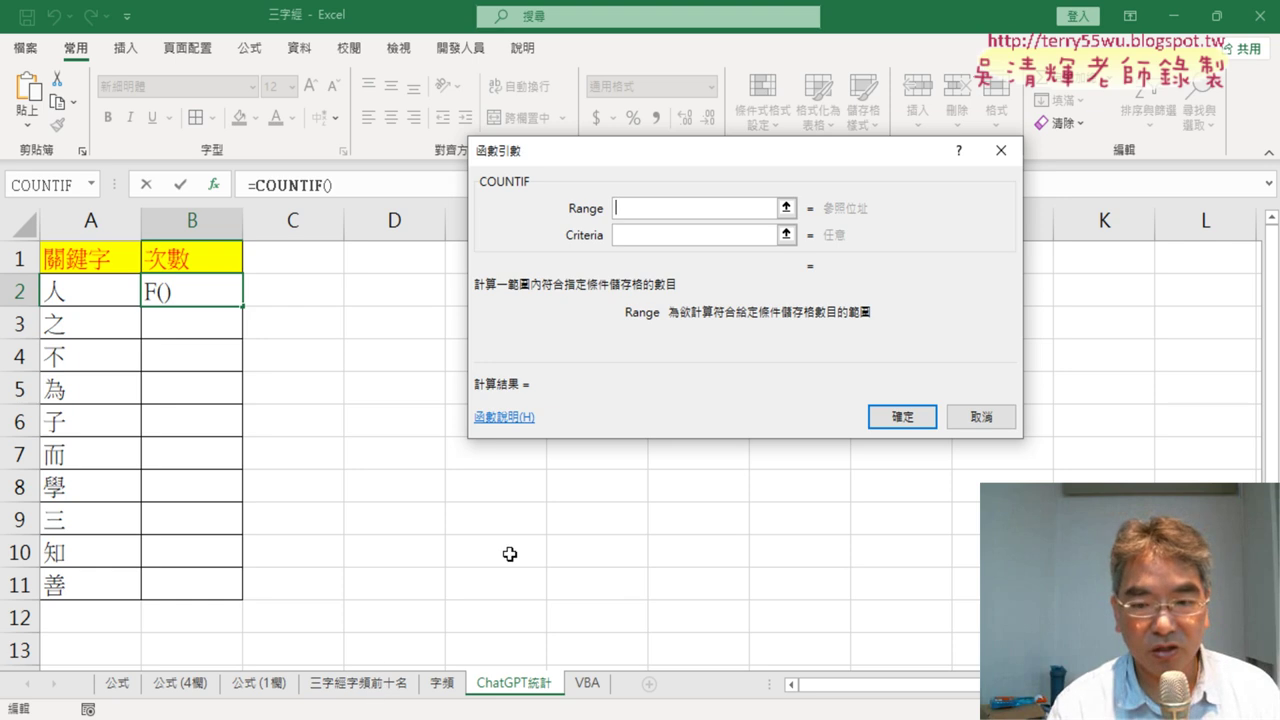
click(443, 687)
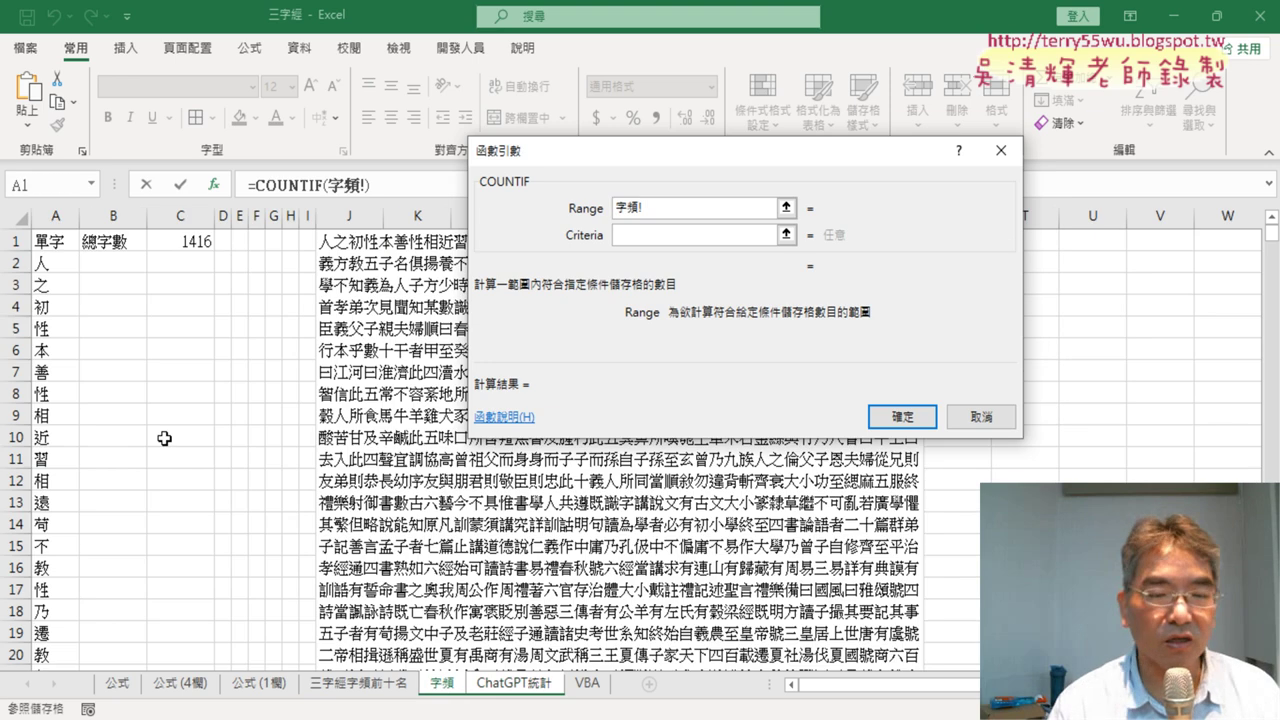
click(52, 263)
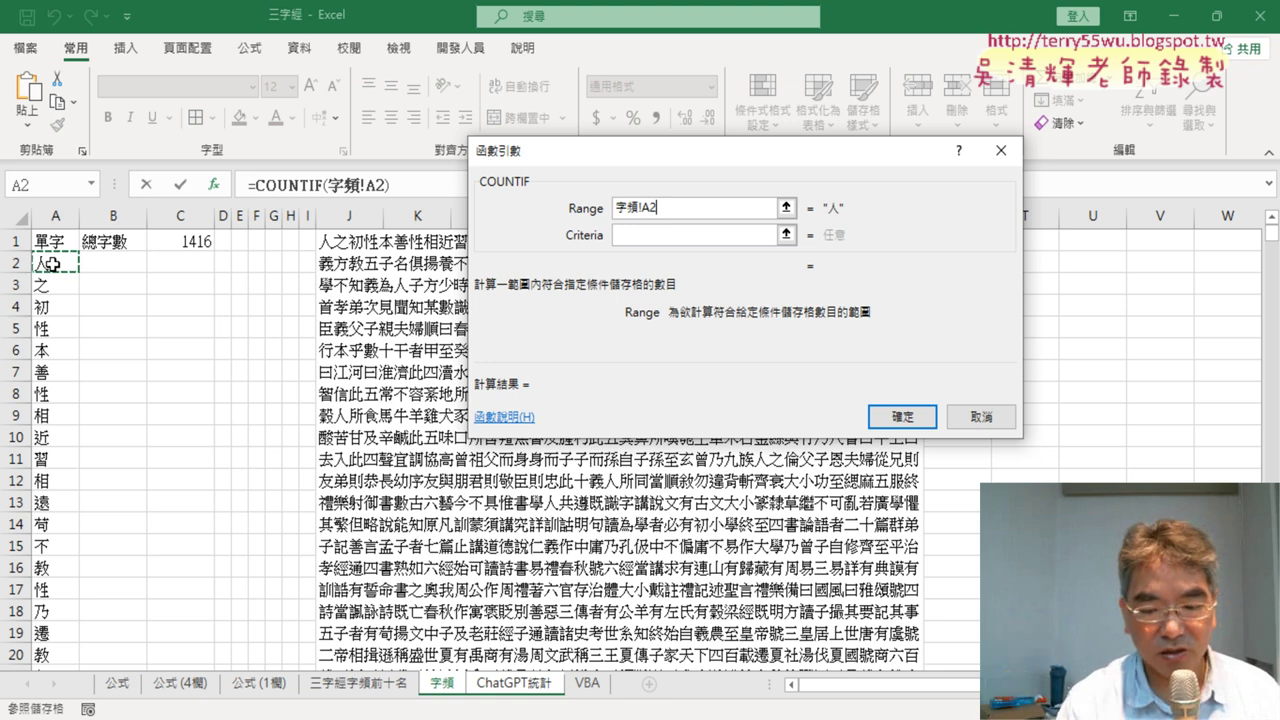
text(:A)
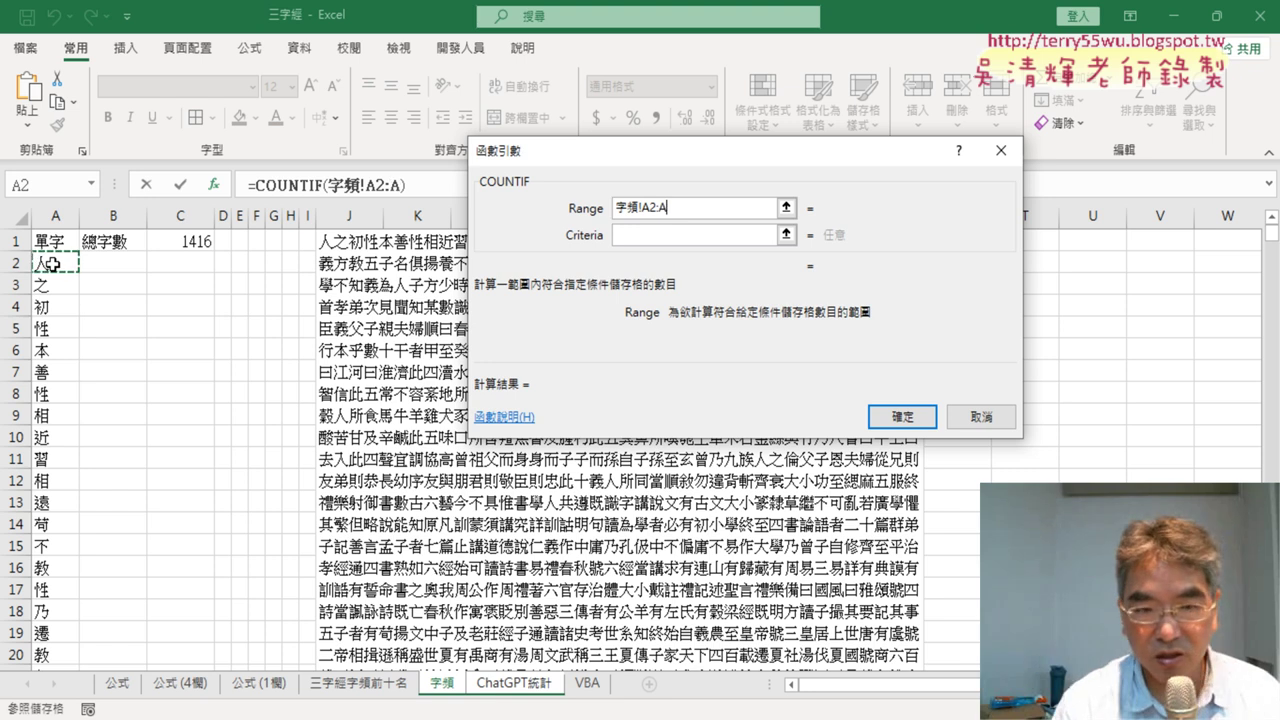
text(141)
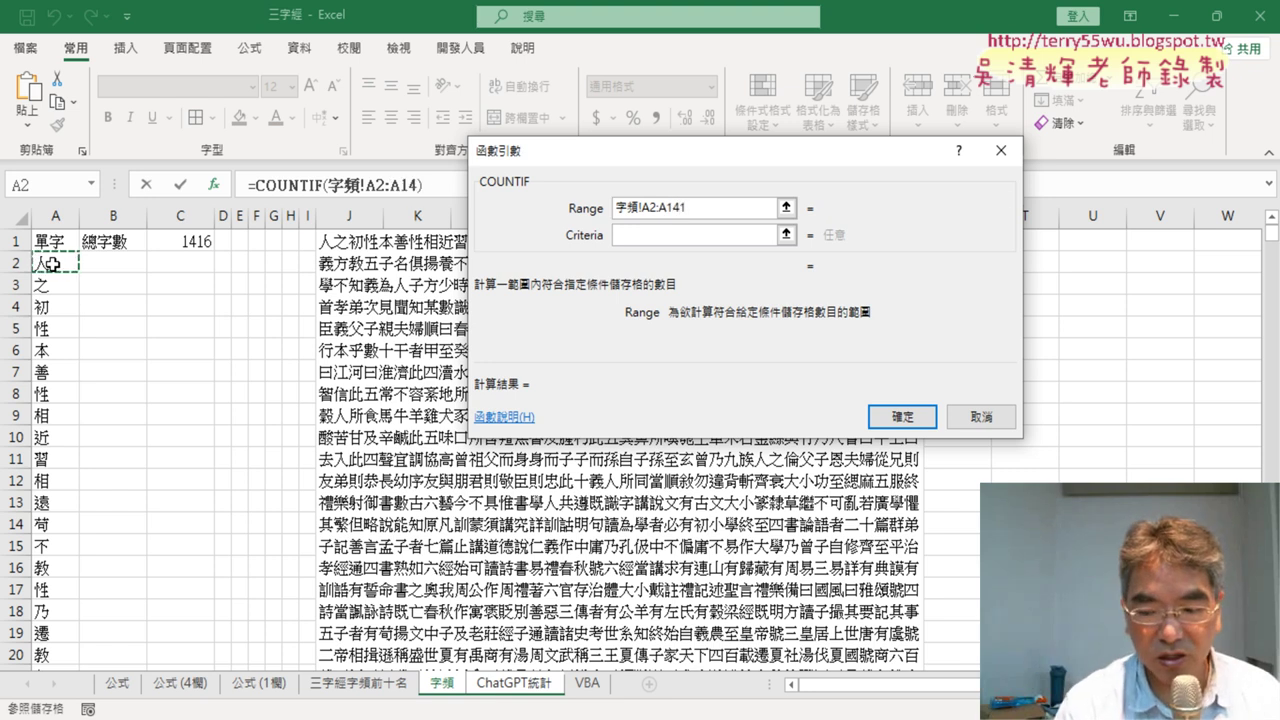
text(7)
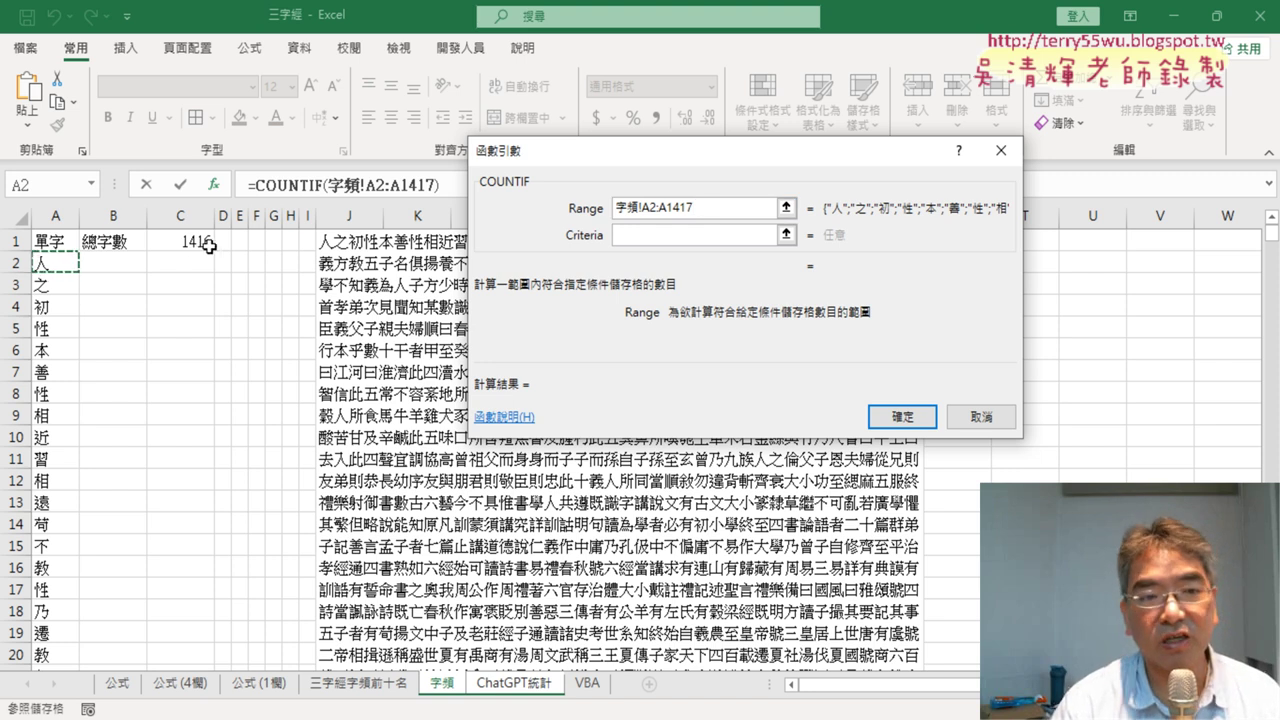
click(672, 234)
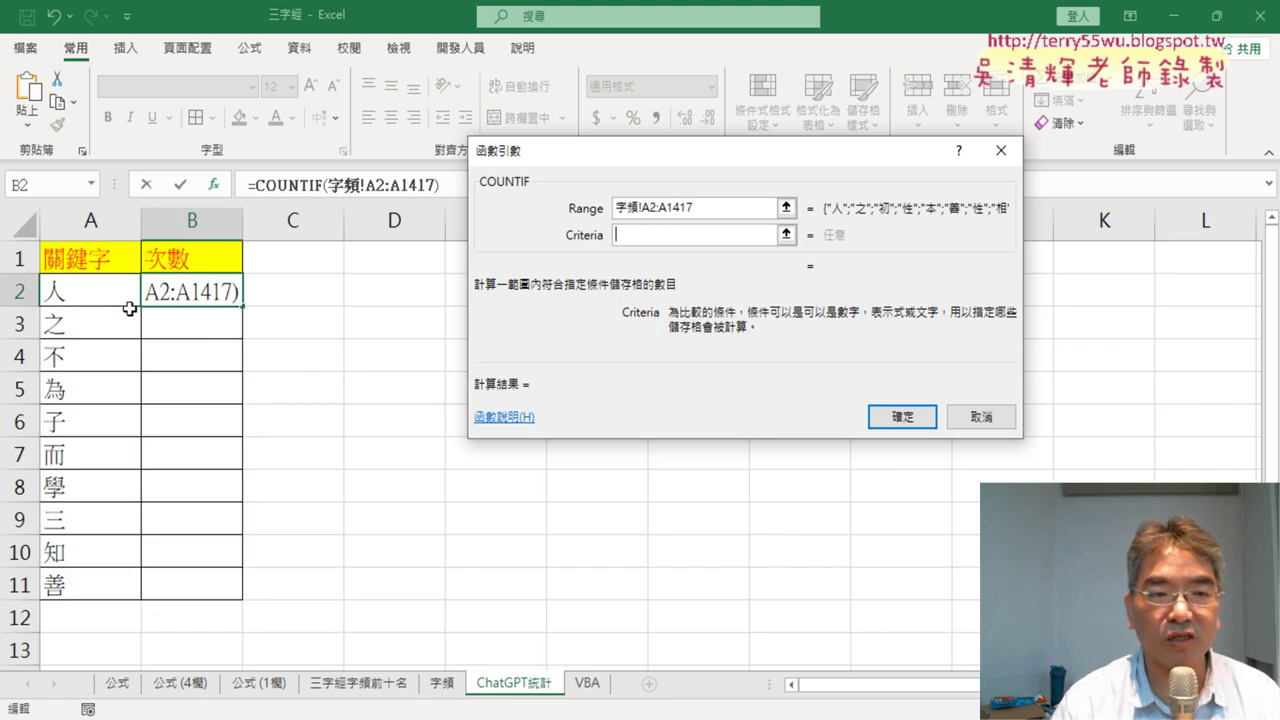
click(73, 292)
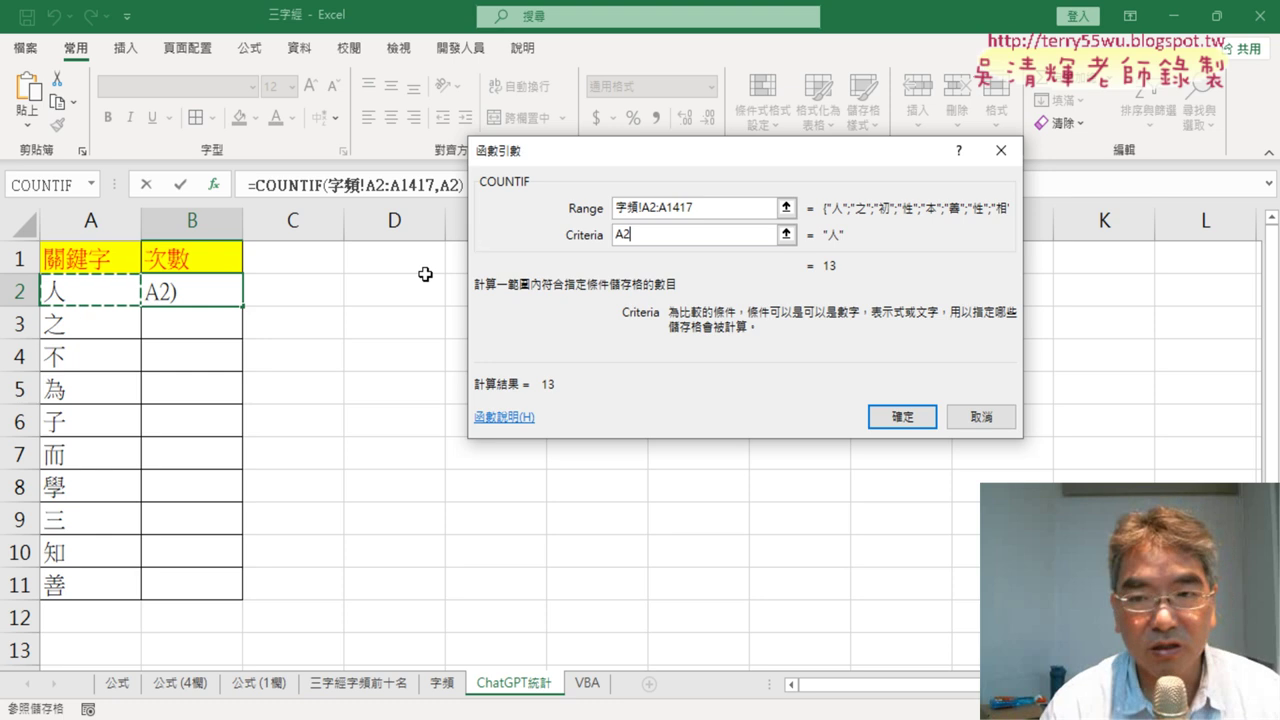
- Lock the range rows as 字頻!A$2:A$1417 and confirm the formula
click(652, 212)
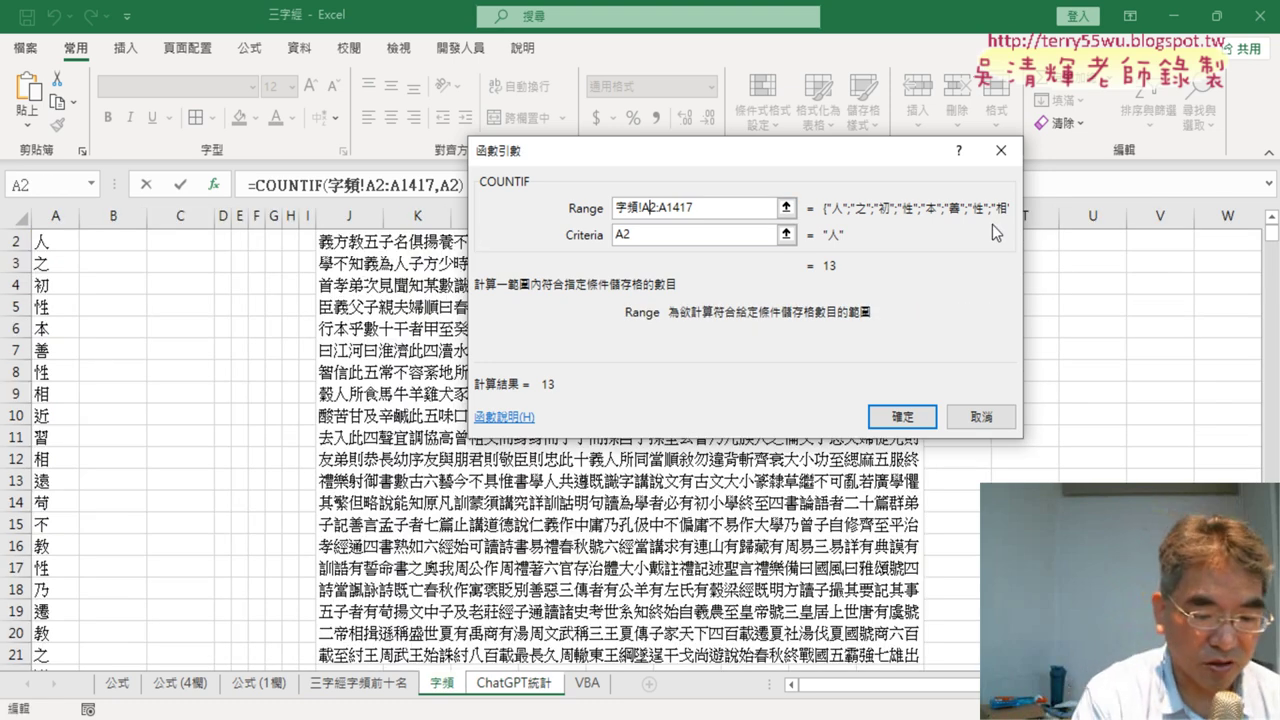
text($)
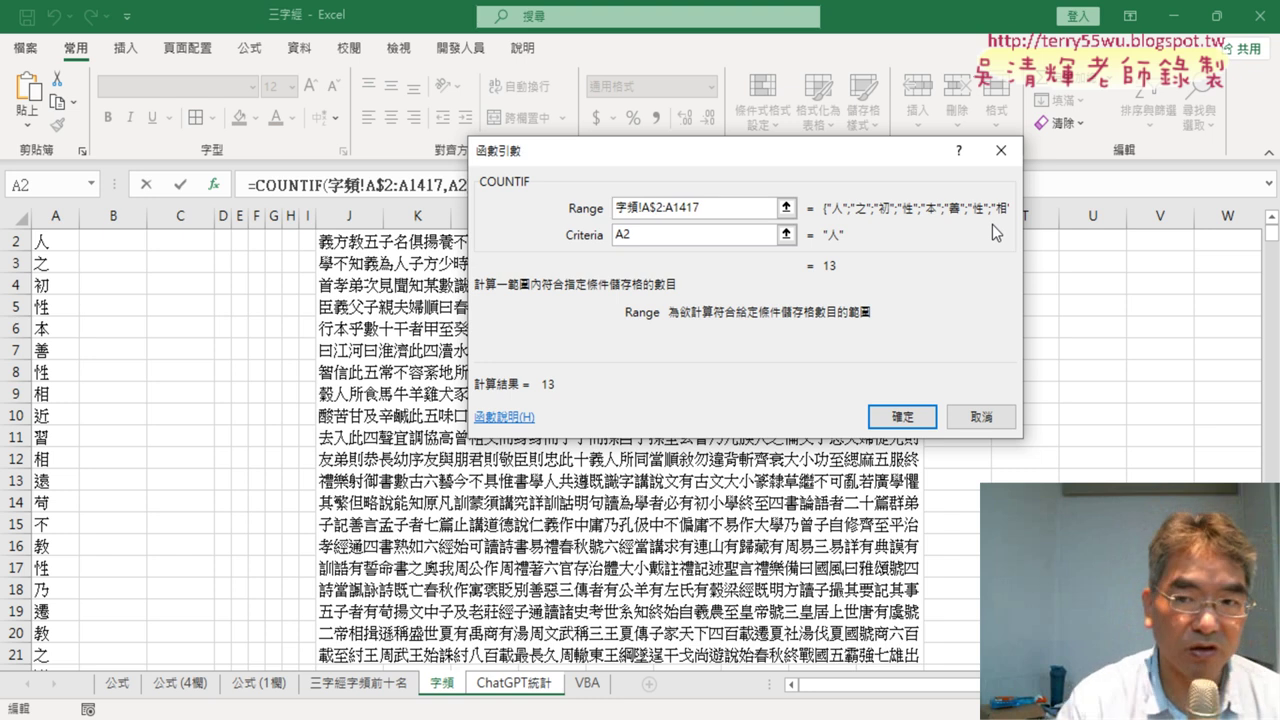
click(674, 207)
text($)
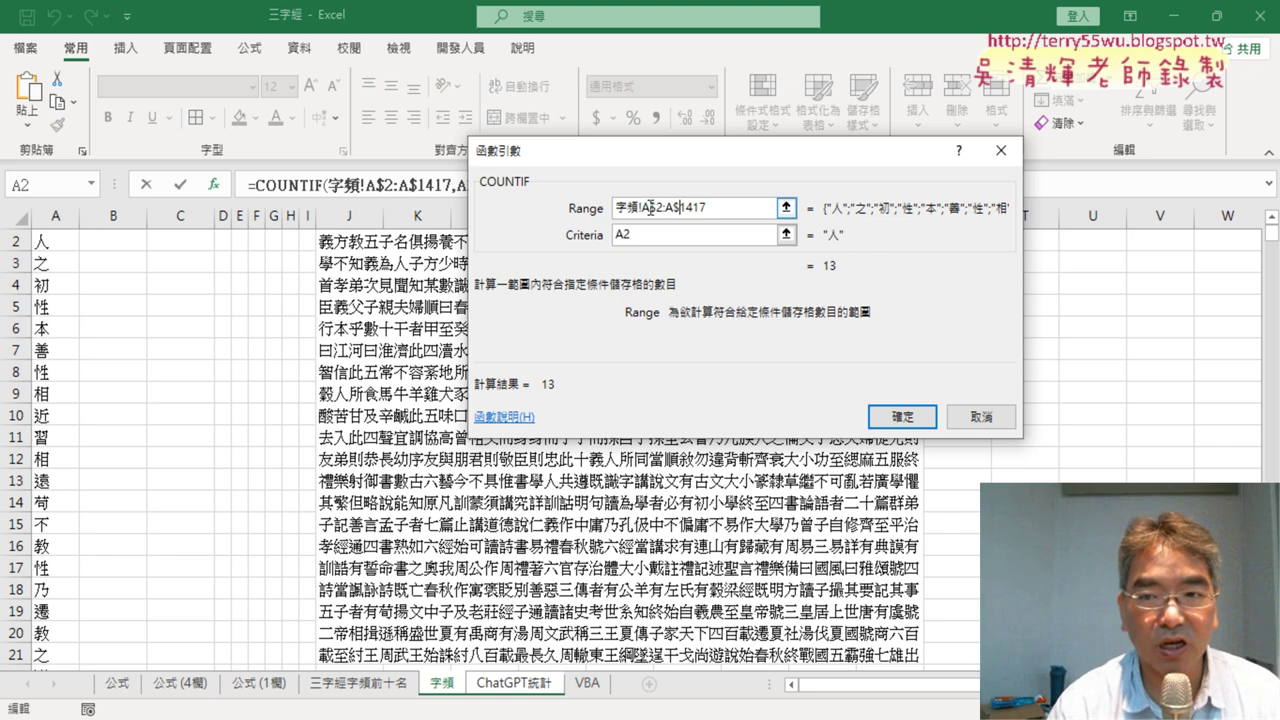
click(905, 418)
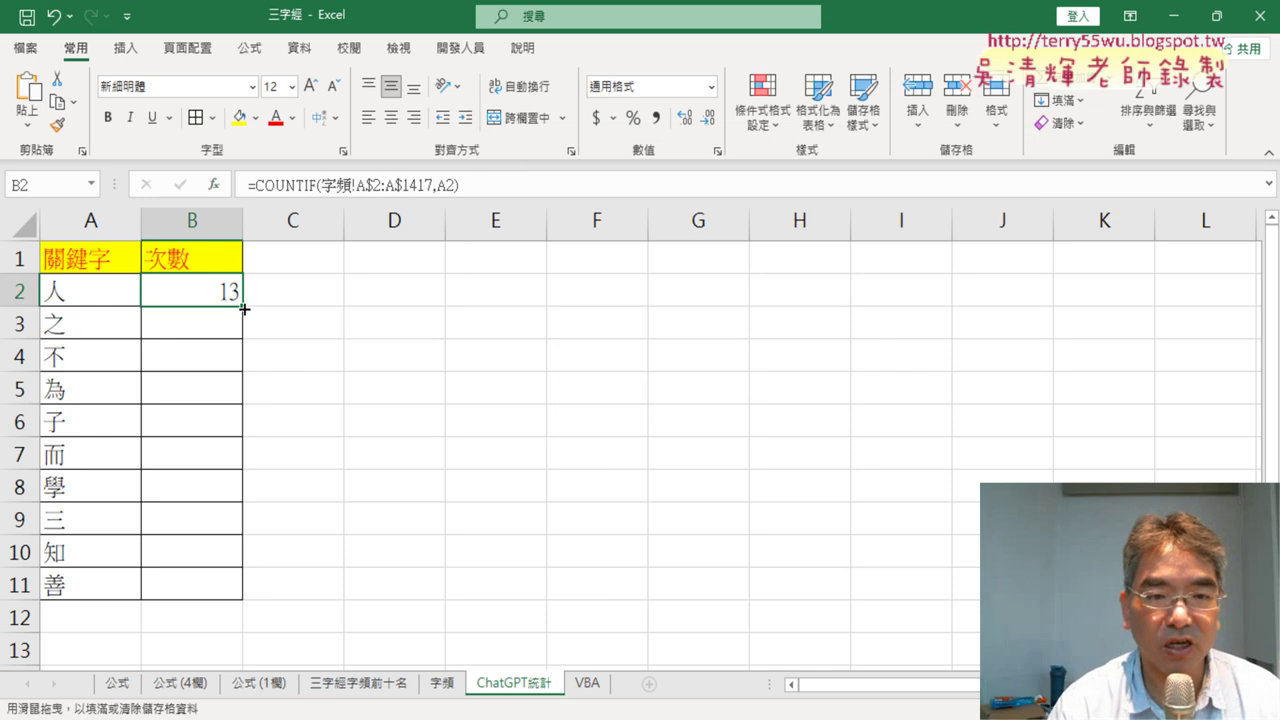
- Fill the COUNTIF formula down to B11 and auto-fit column B
drag(244, 310, 245, 610)
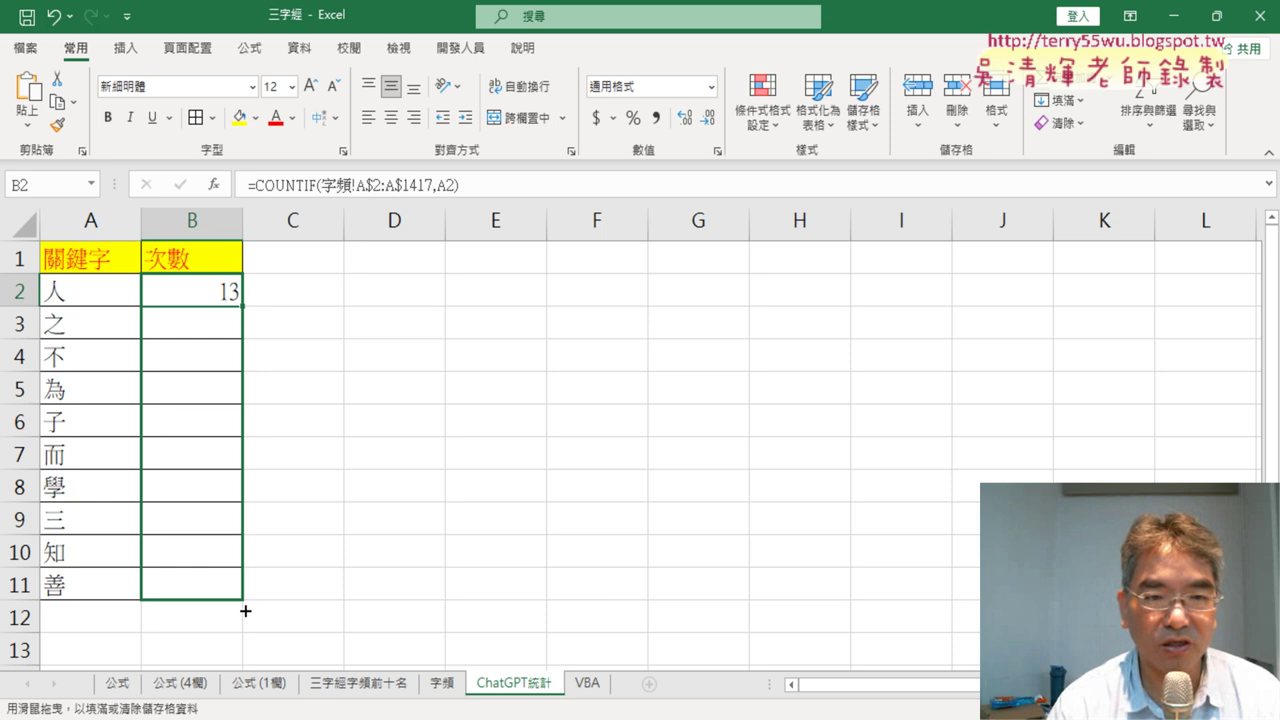
drag(245, 610, 245, 610)
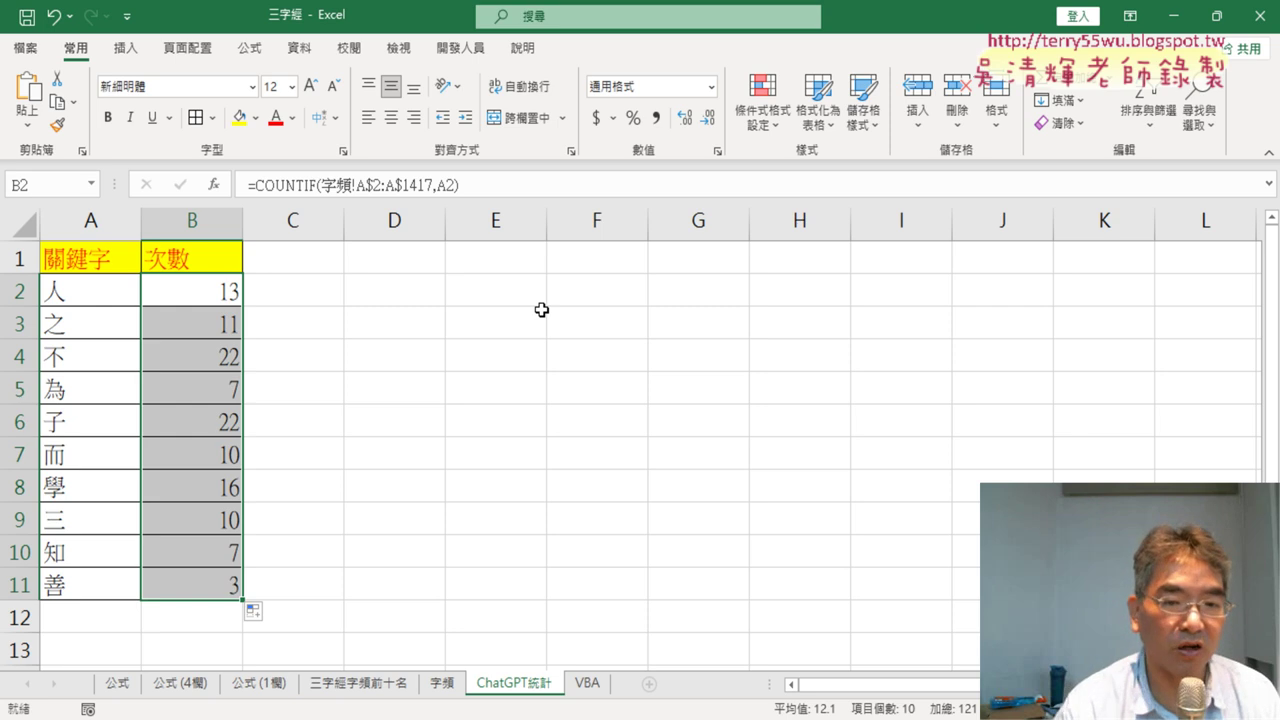
double_click(243, 220)
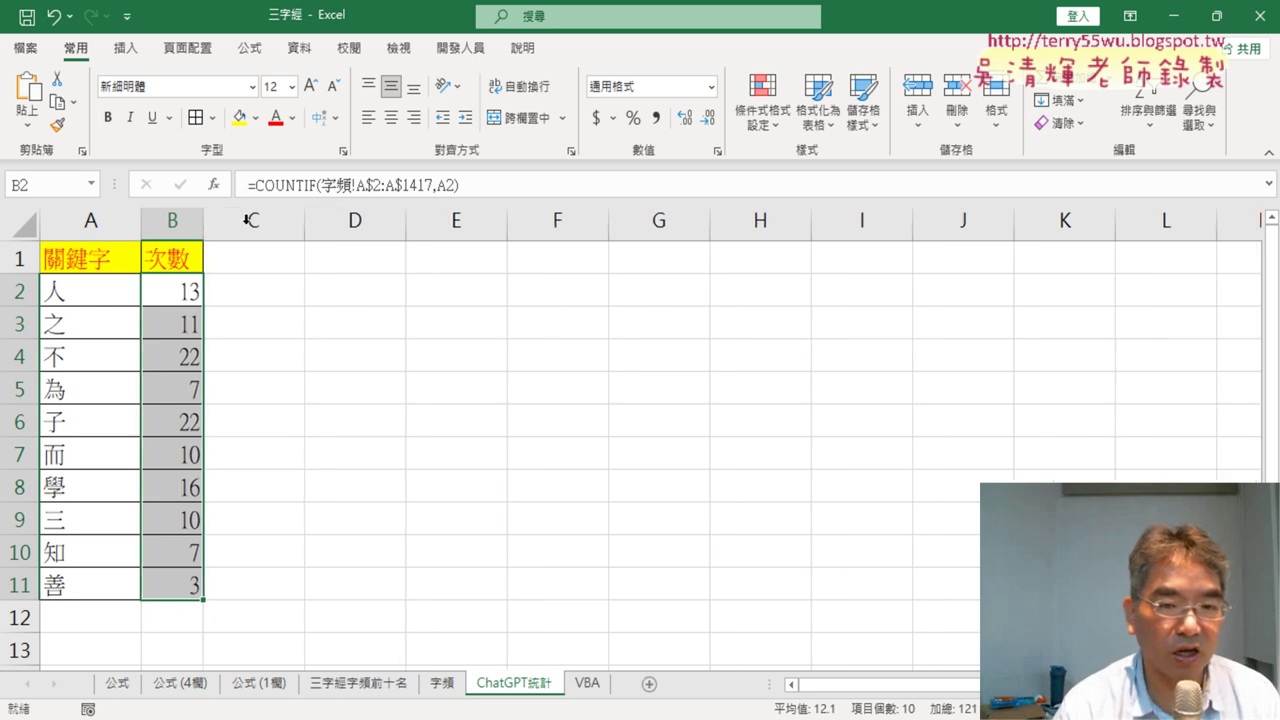
- Check the formulas in B2, B3 and B11, then return to ChatGPT's answer
click(172, 300)
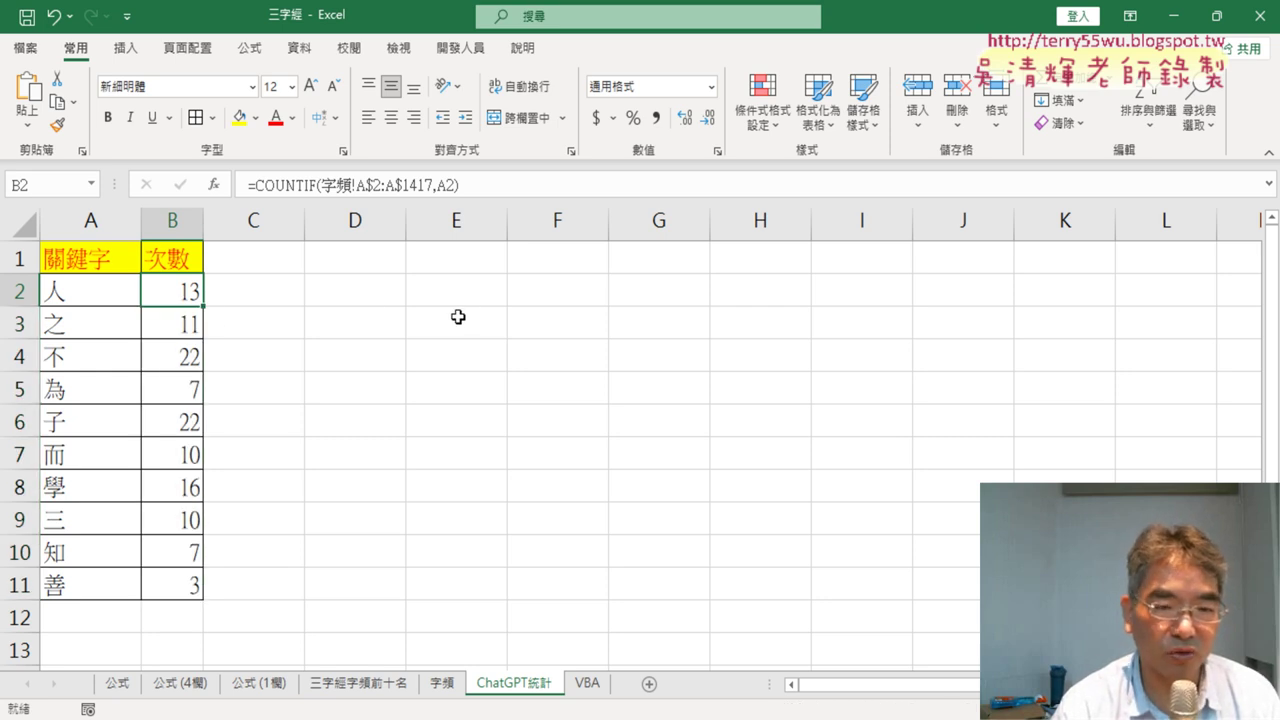
click(158, 324)
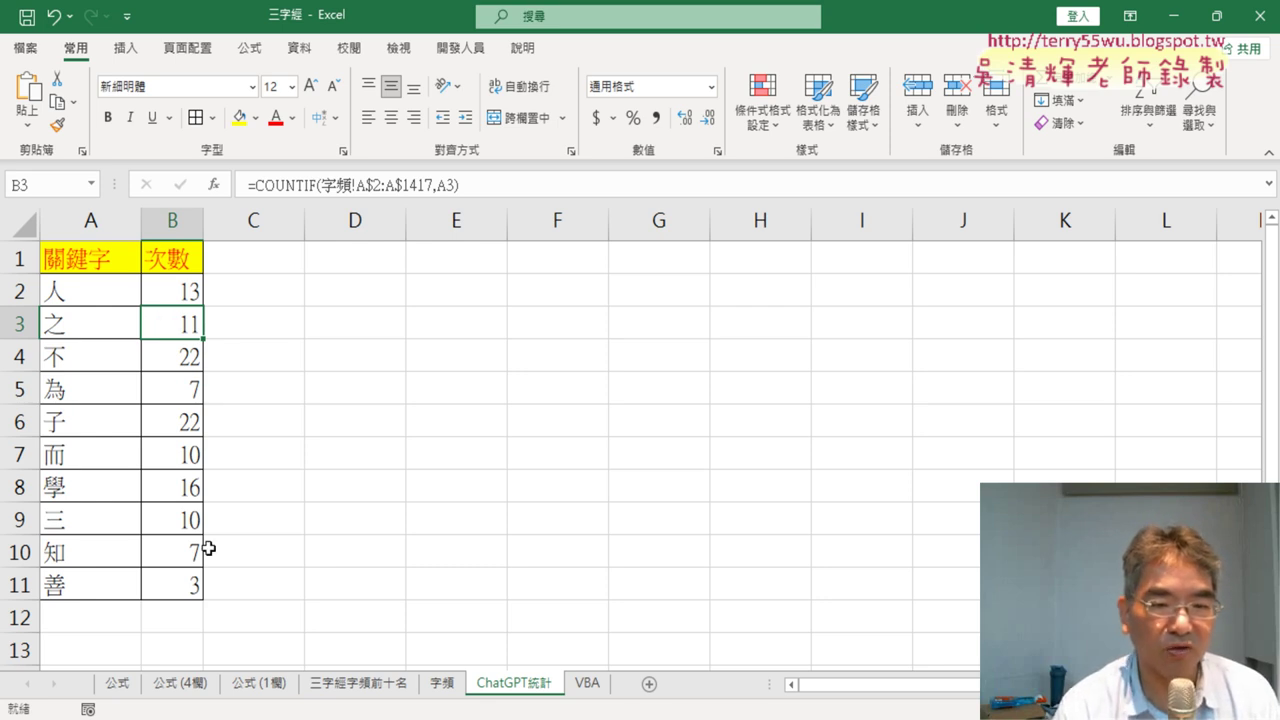
click(176, 585)
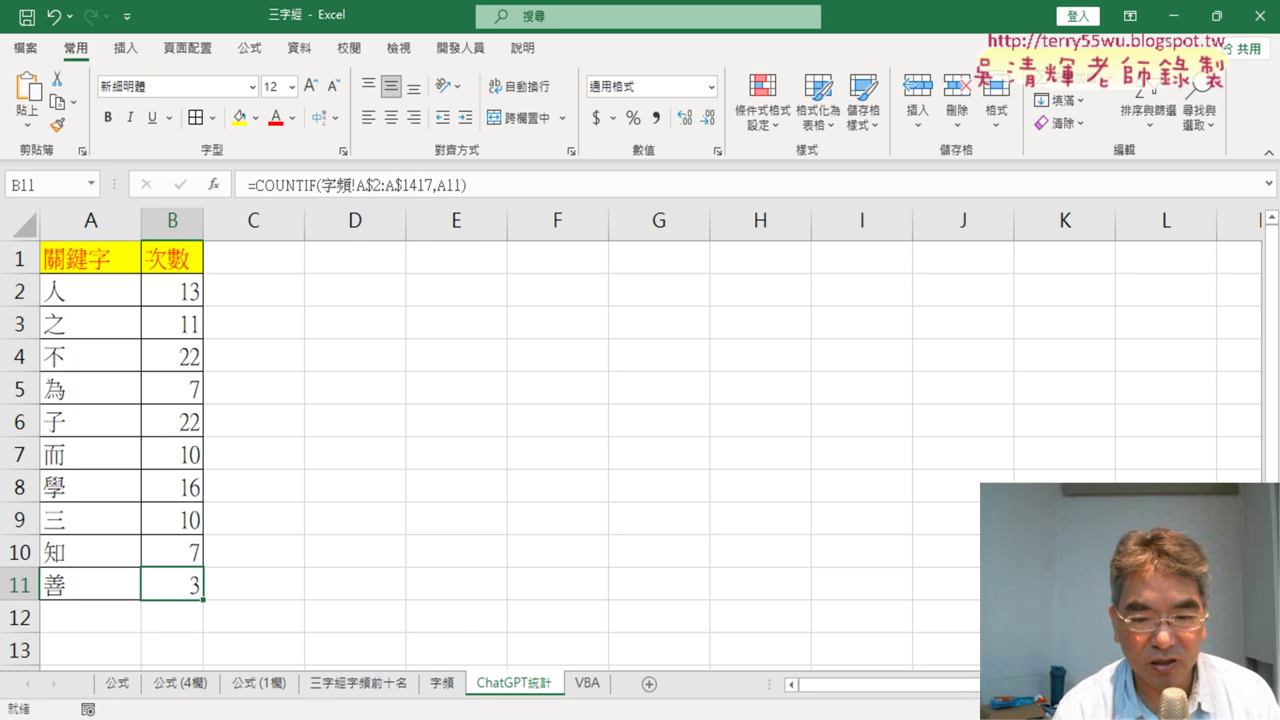
key(alt+Tab)
- Review items 6–10 of ChatGPT's answer, then minimize Chrome to reveal the ChatGPT統計 sheet
drag(568, 456, 1084, 456)
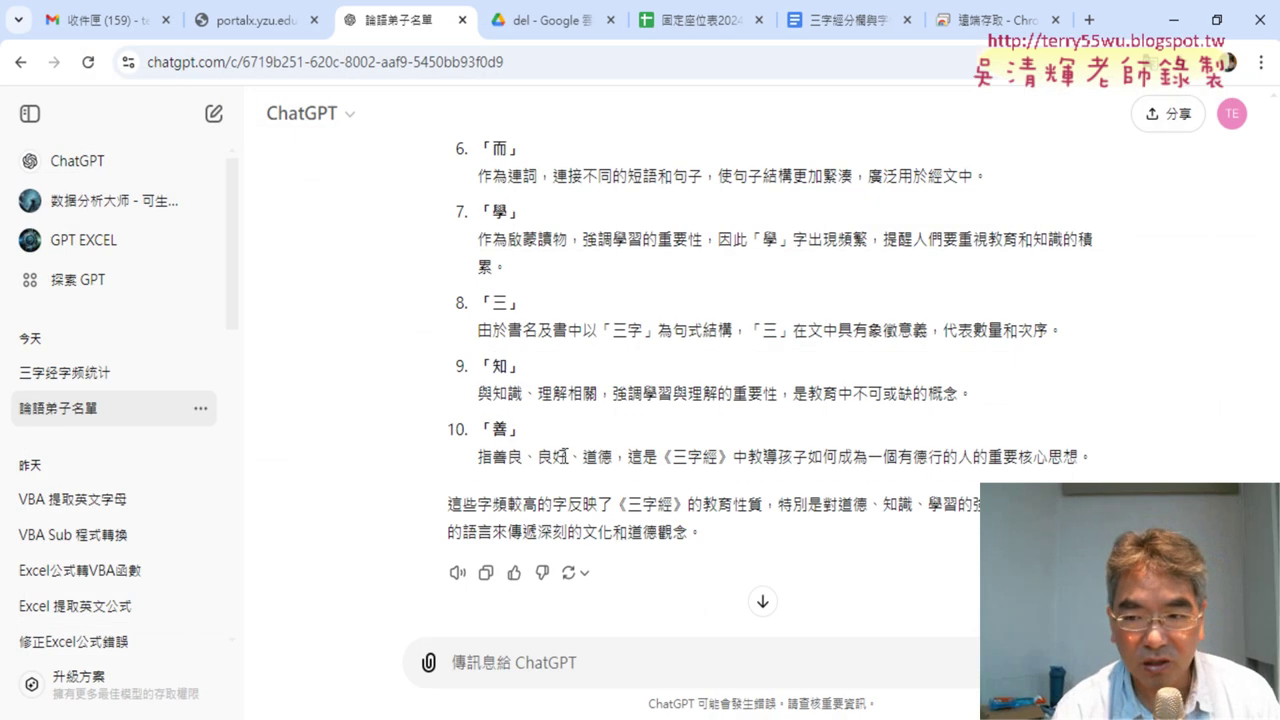
click(838, 470)
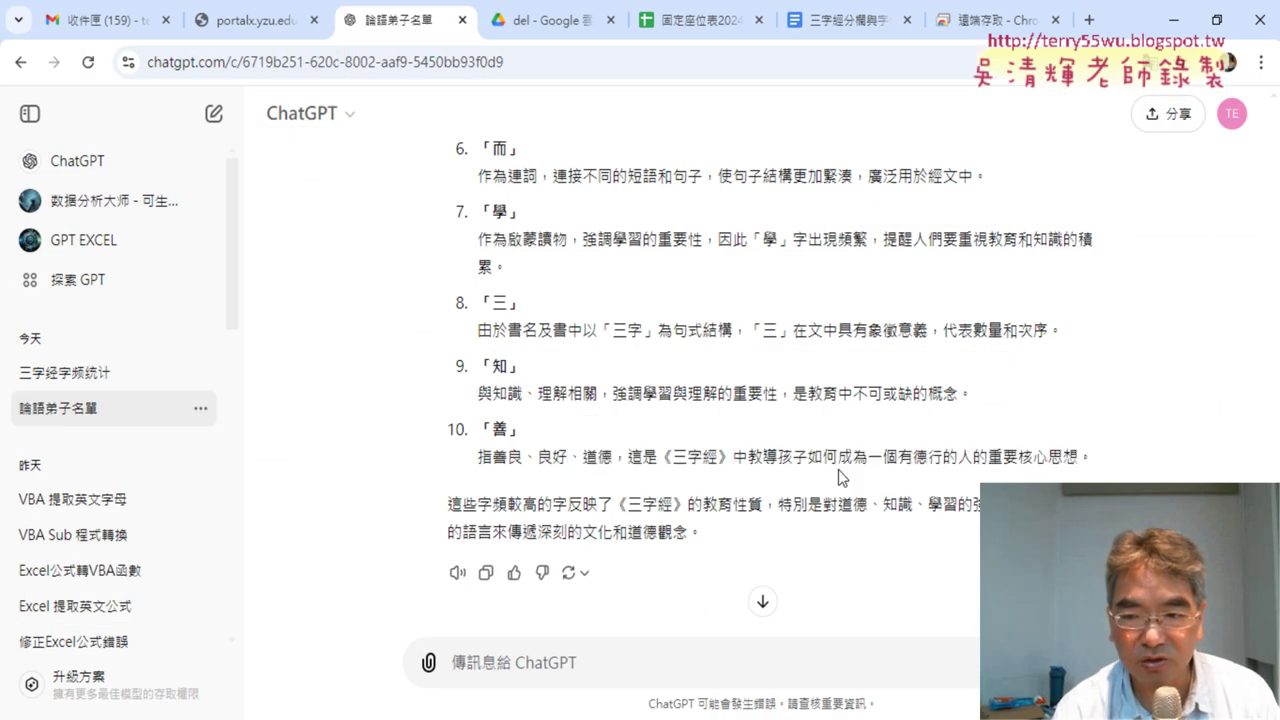
drag(431, 430, 528, 428)
click(528, 428)
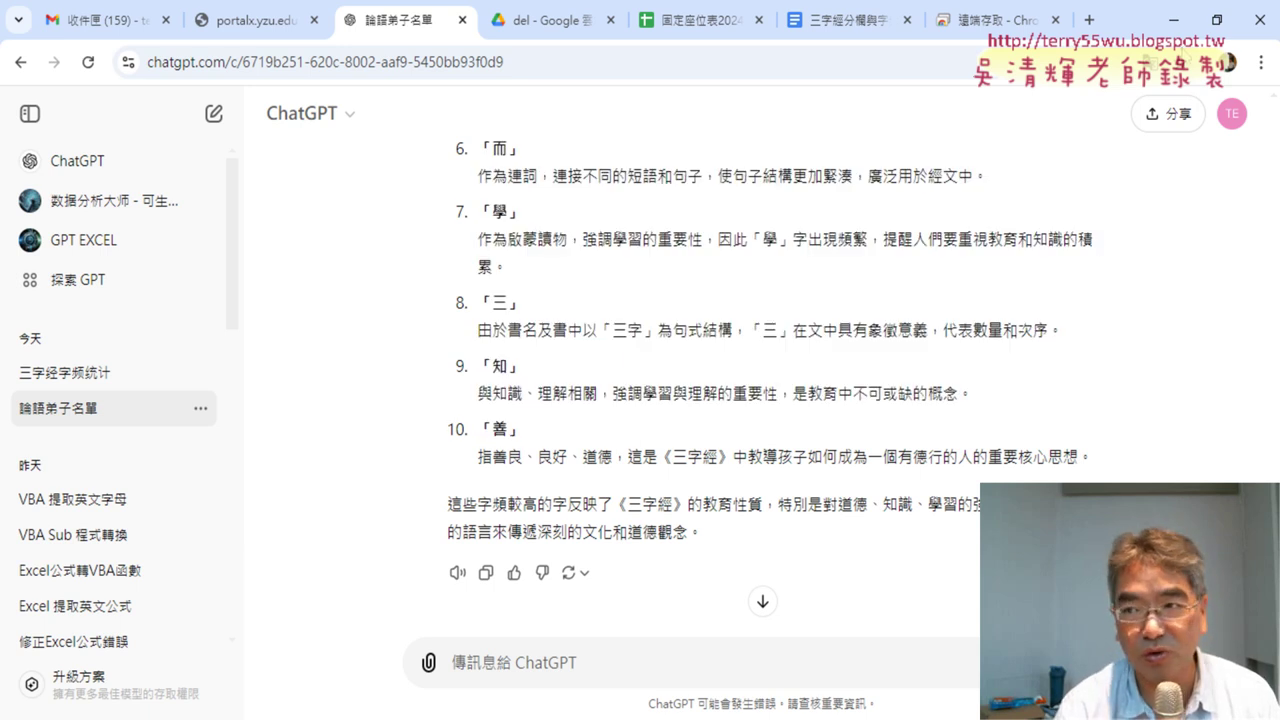
click(1174, 20)
click(62, 557)
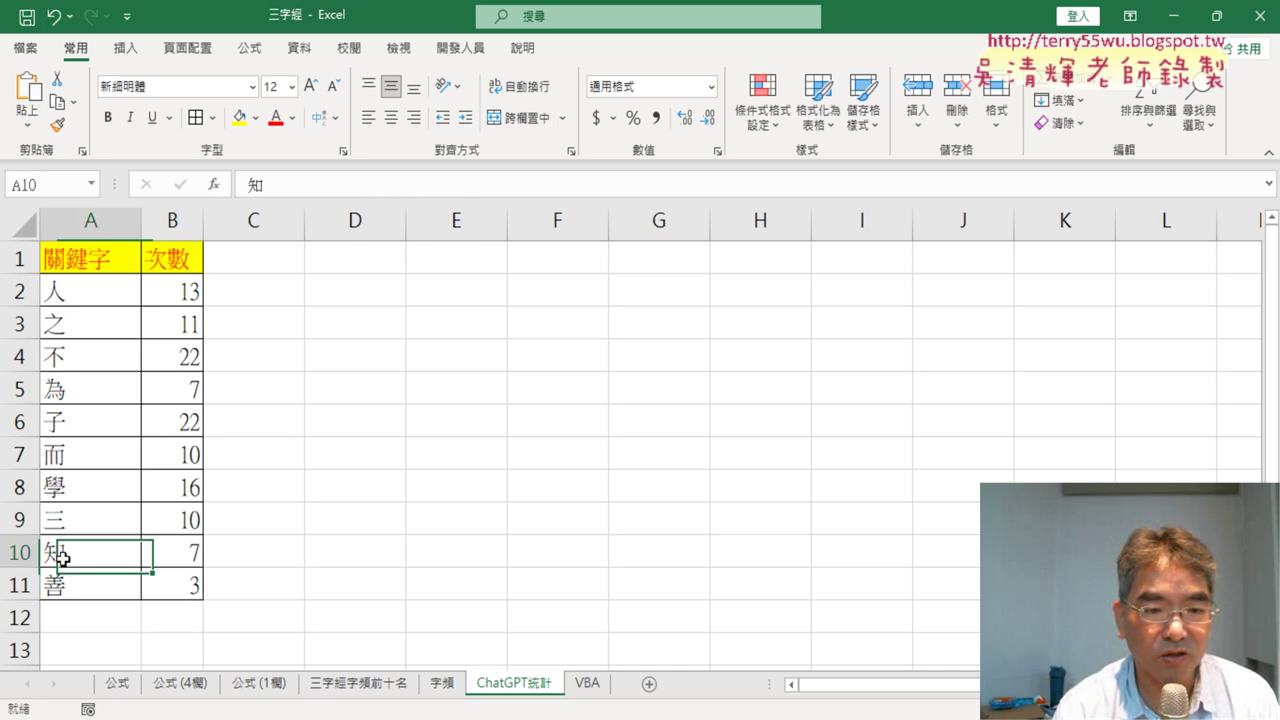
click(160, 556)
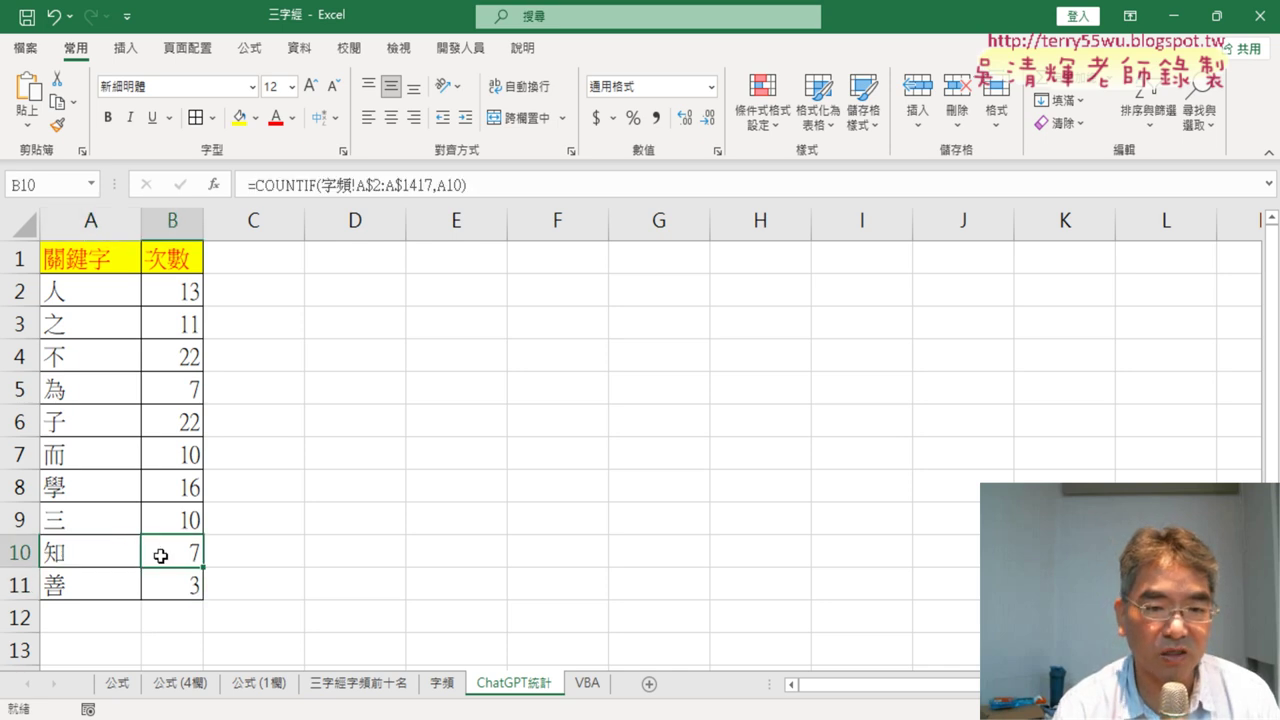
click(188, 385)
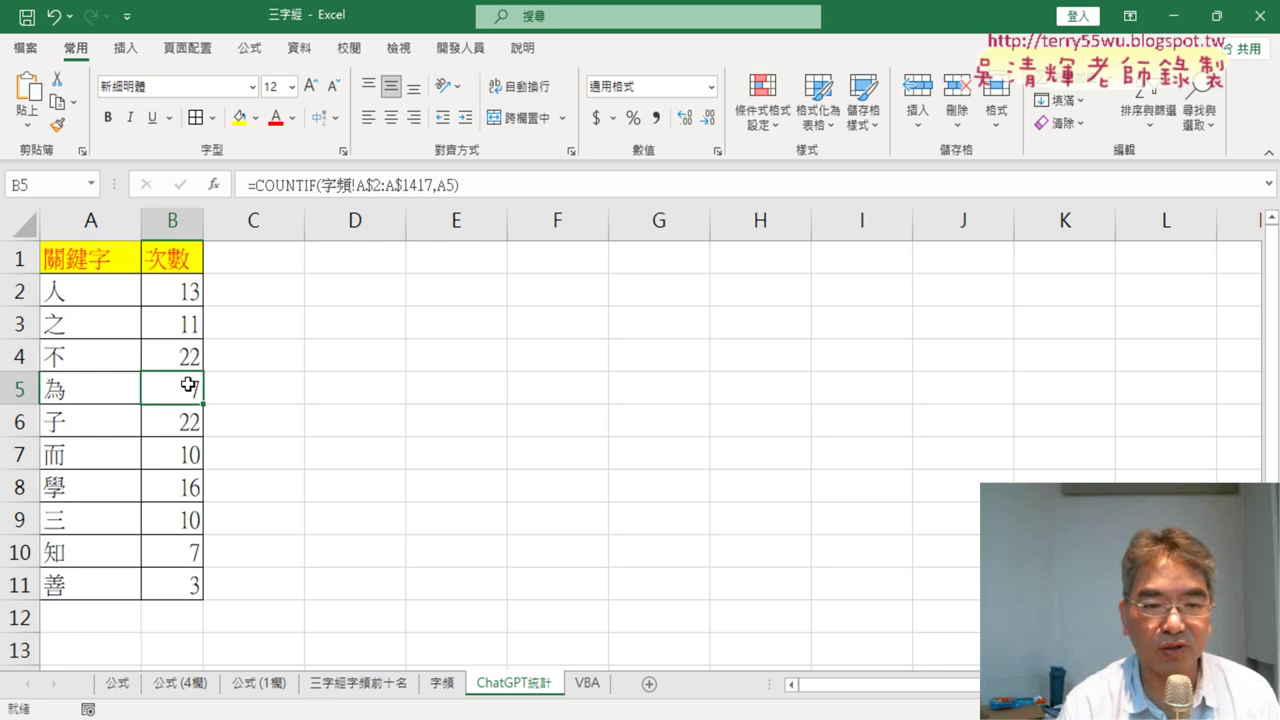
click(186, 520)
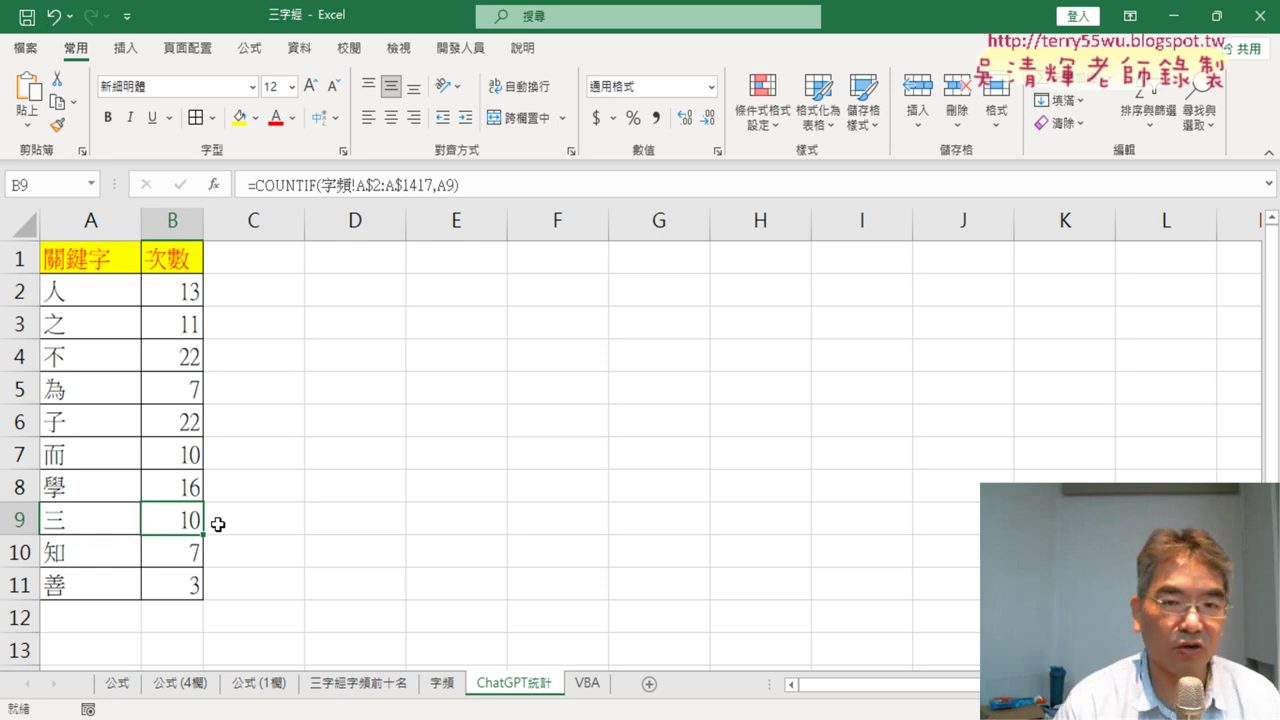
click(183, 295)
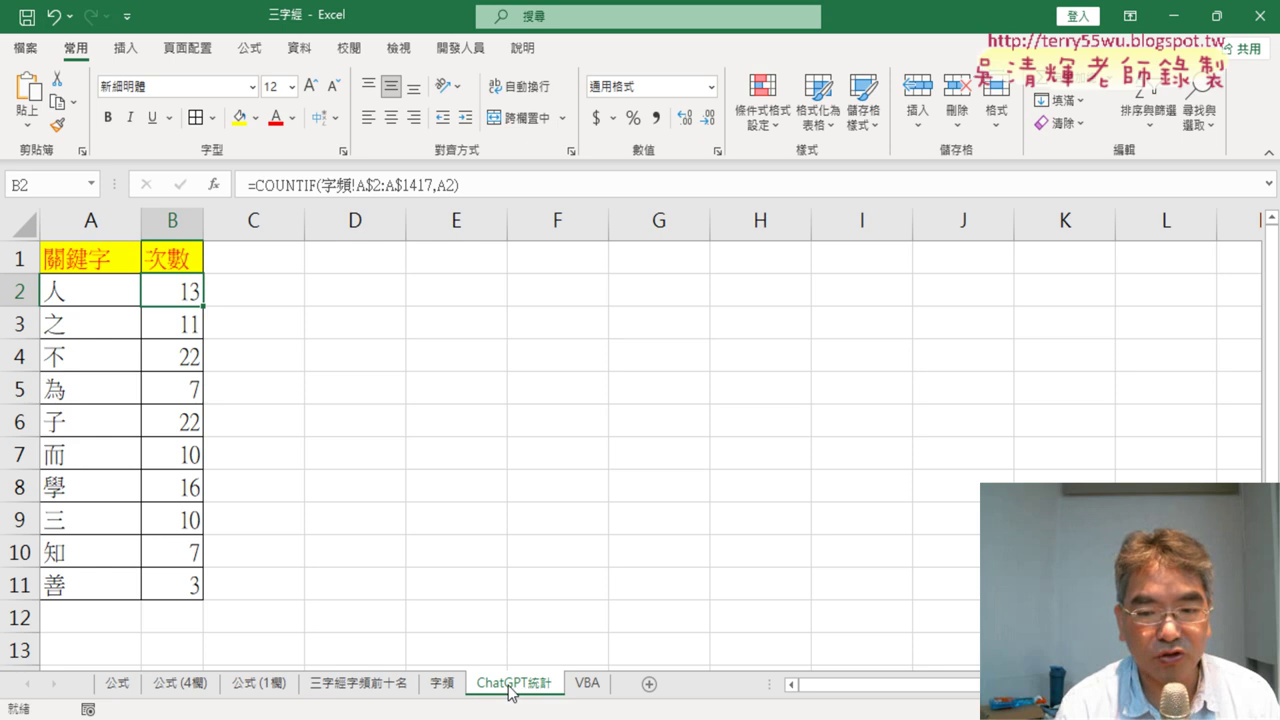
click(453, 718)
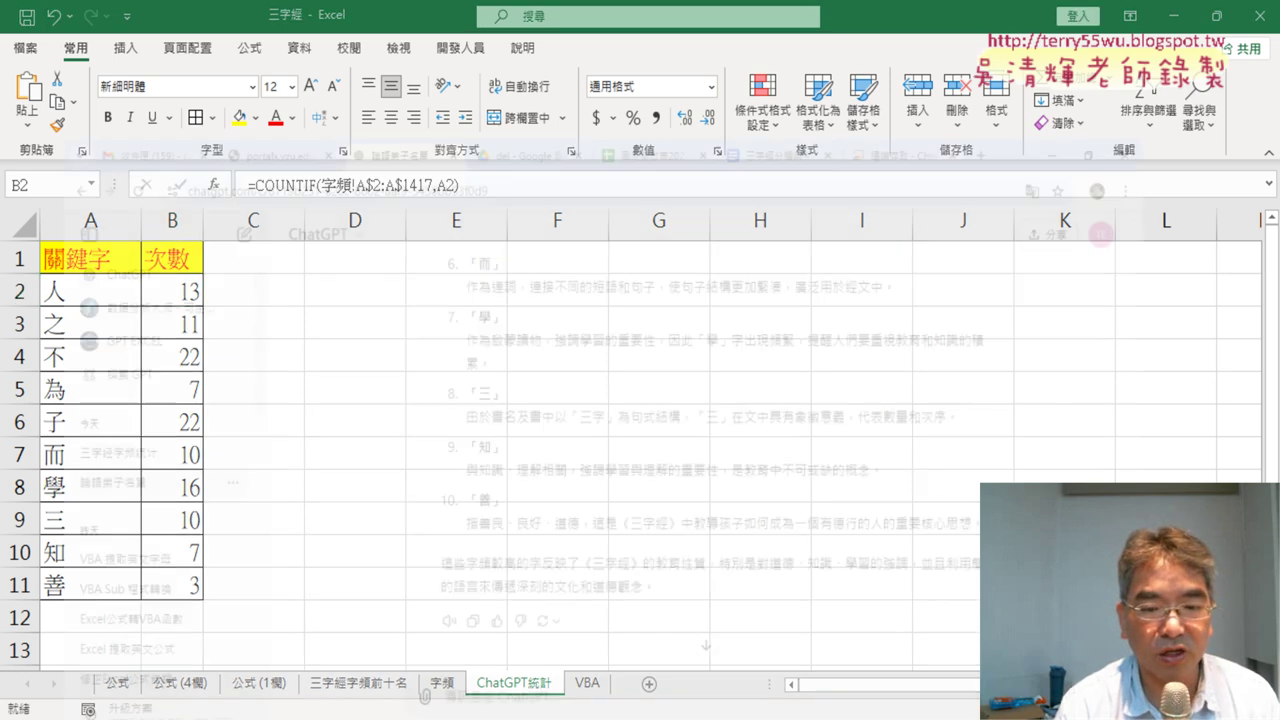
scroll(578, 279, up, 1)
scroll(578, 279, up, 1)
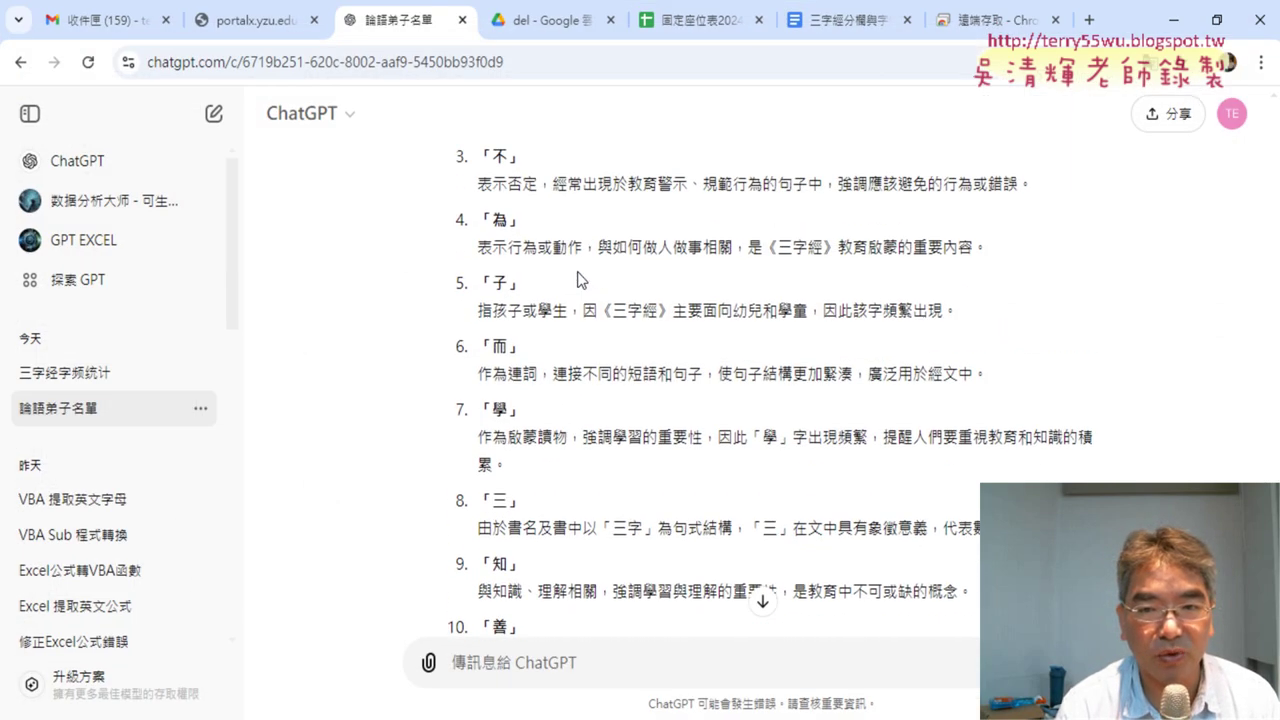
scroll(578, 279, up, 1)
scroll(487, 165, up, 1)
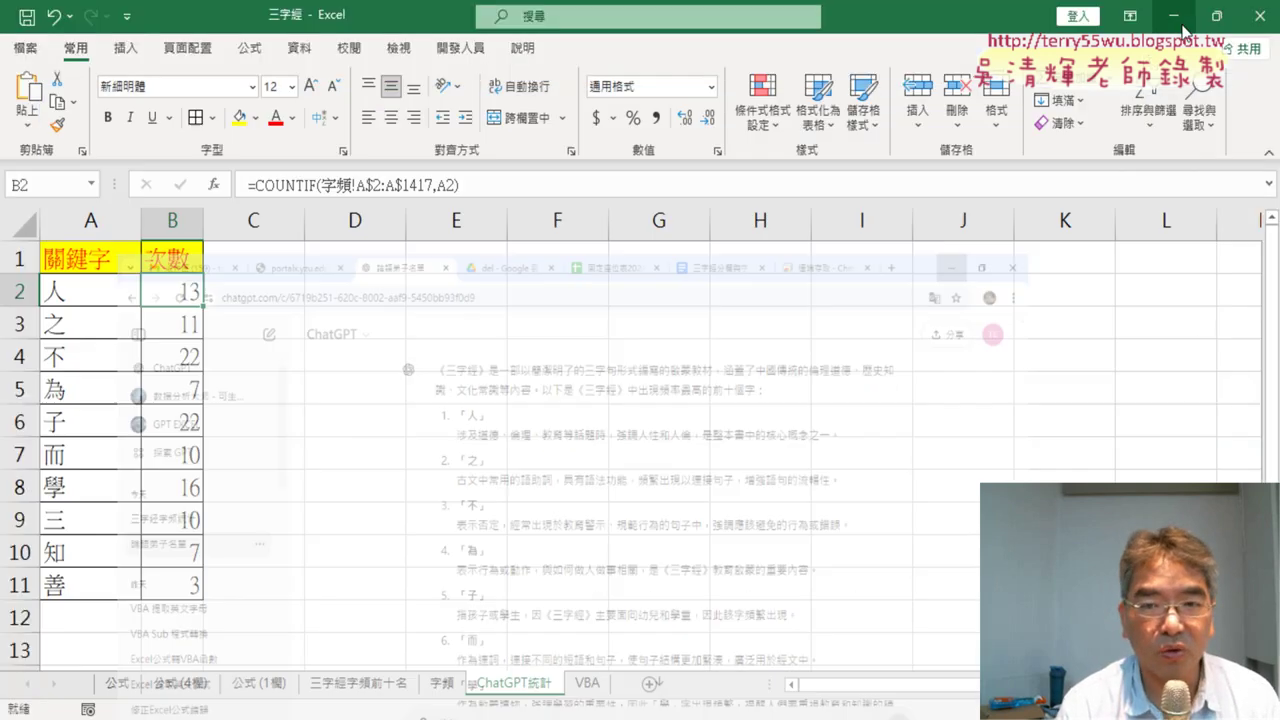
click(1173, 19)
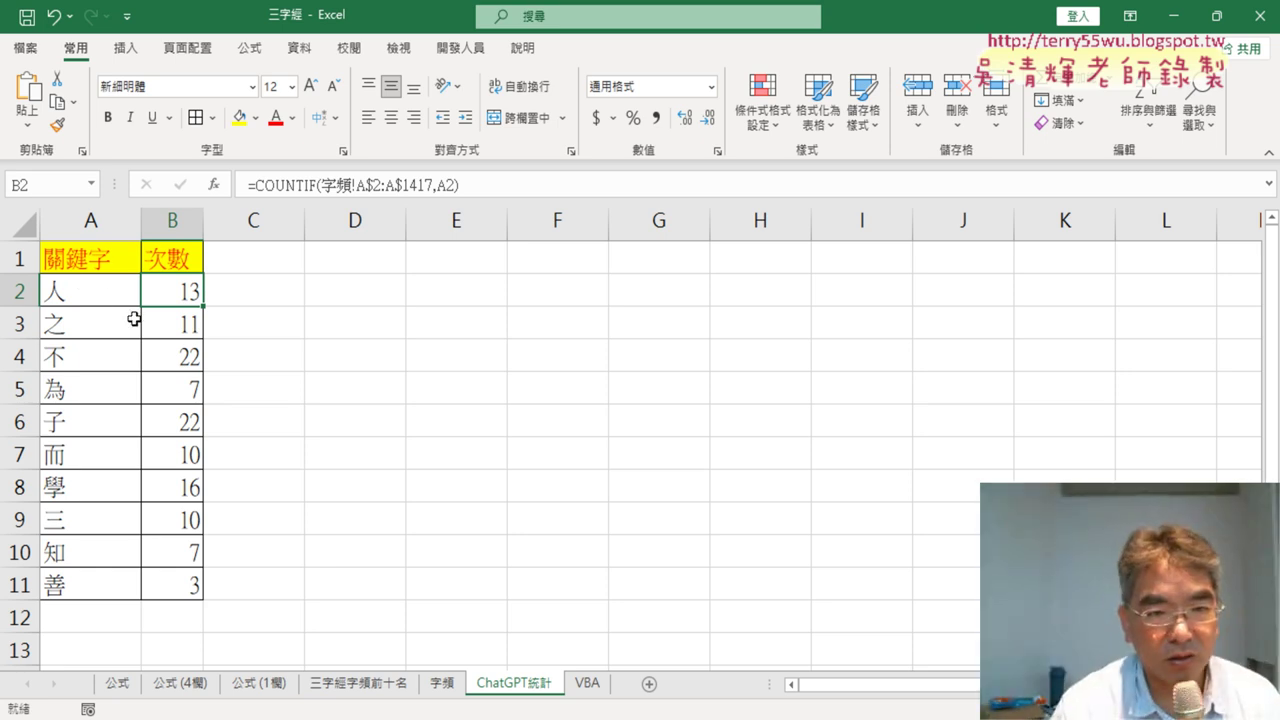
- Copy the 關鍵字 and count table A1:B11 and switch back to the ChatGPT conversation
click(92, 263)
mouse_move(90, 288)
mouse_down()
mouse_move(90, 573)
mouse_move(156, 581)
mouse_up()
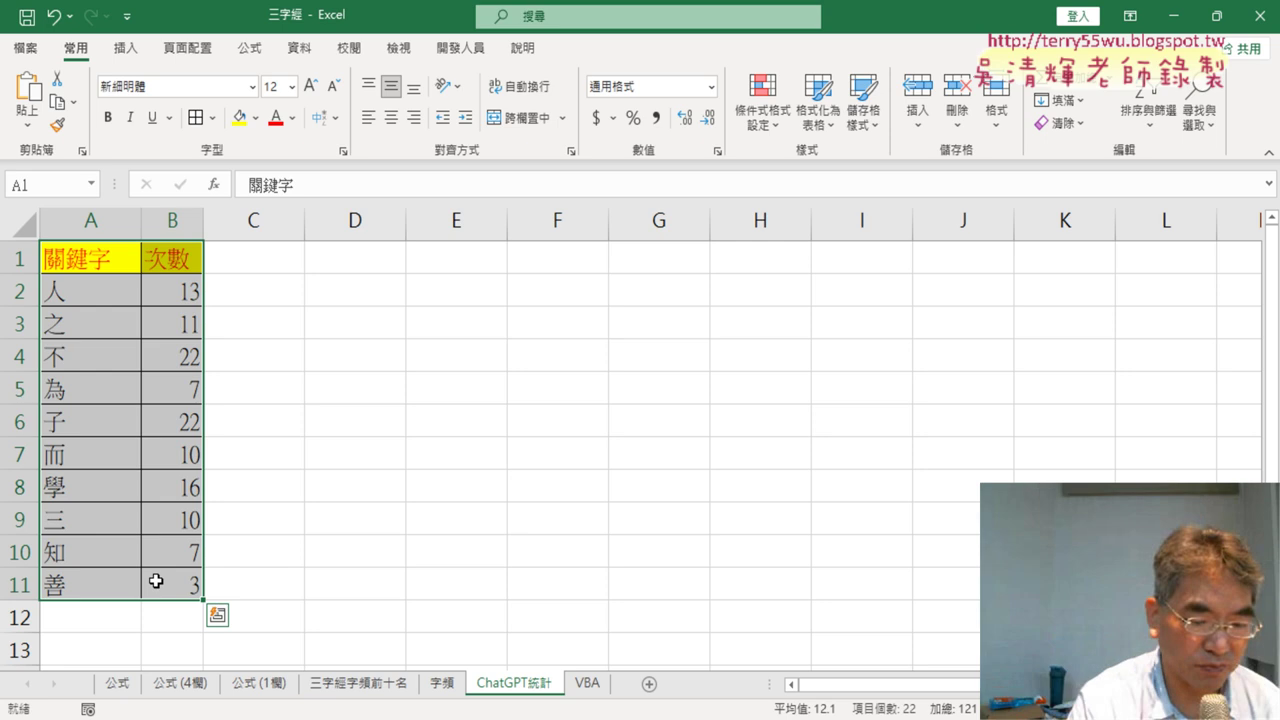
key(ctrl+c)
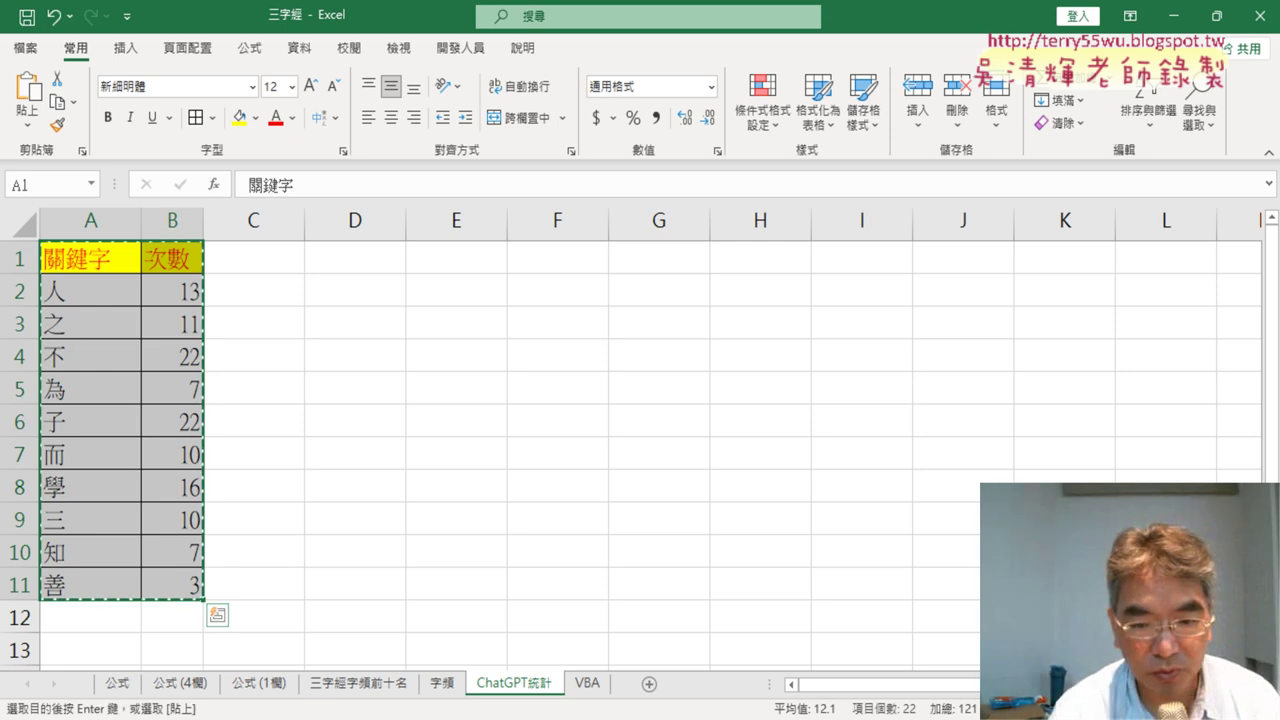
key(alt+Tab)
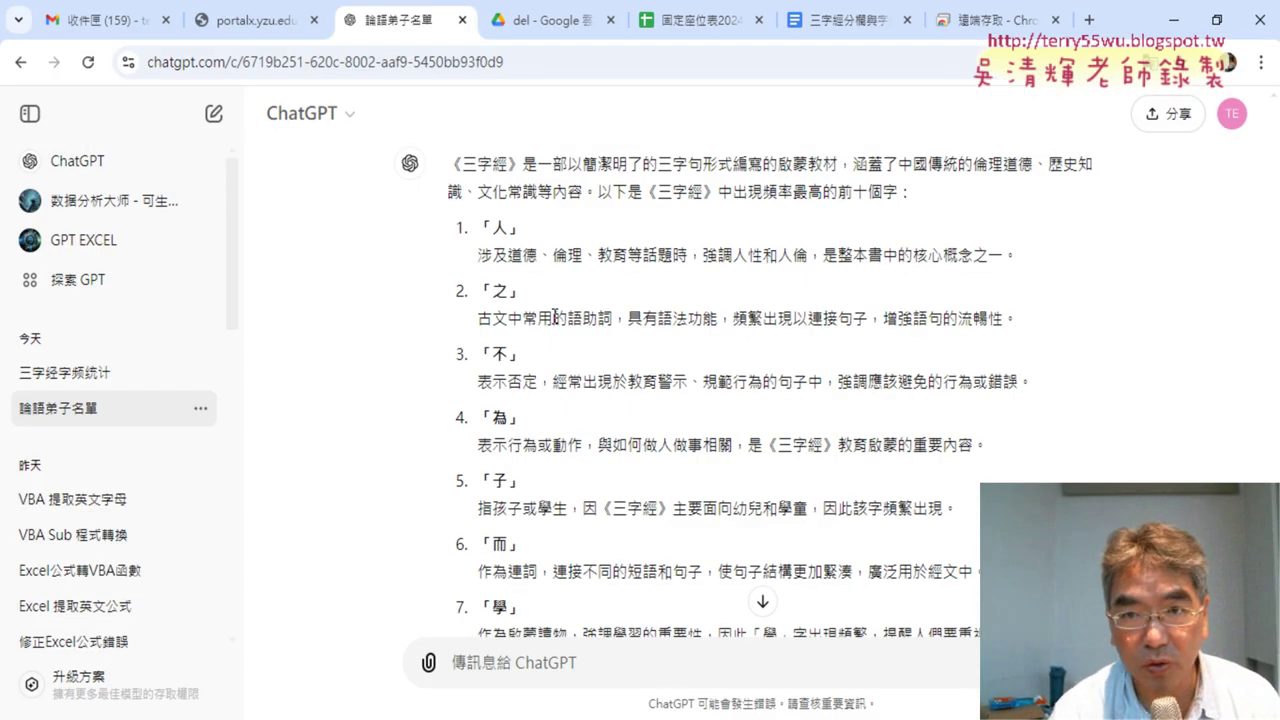
- Show the 三字經分欄與字頻與檢索 Google Doc, placing the cursor just above its 查詢資料 heading
click(845, 19)
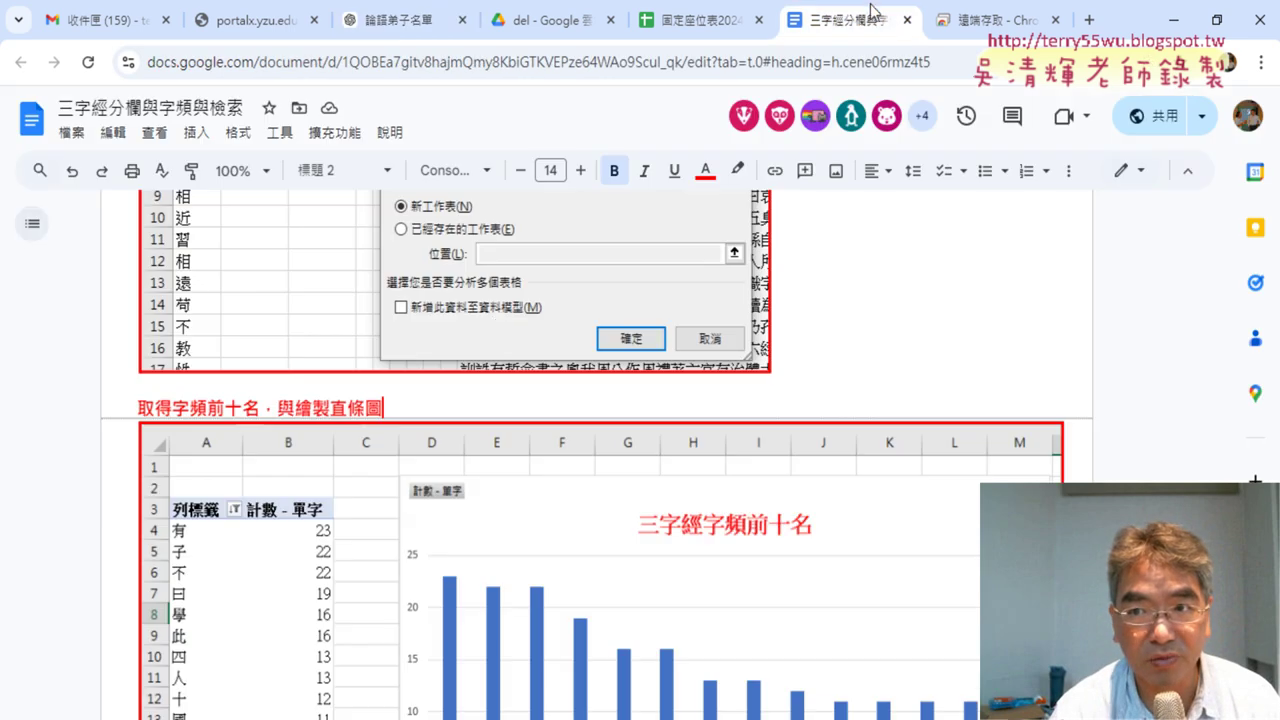
scroll(457, 384, down, 2)
scroll(457, 384, down, 5)
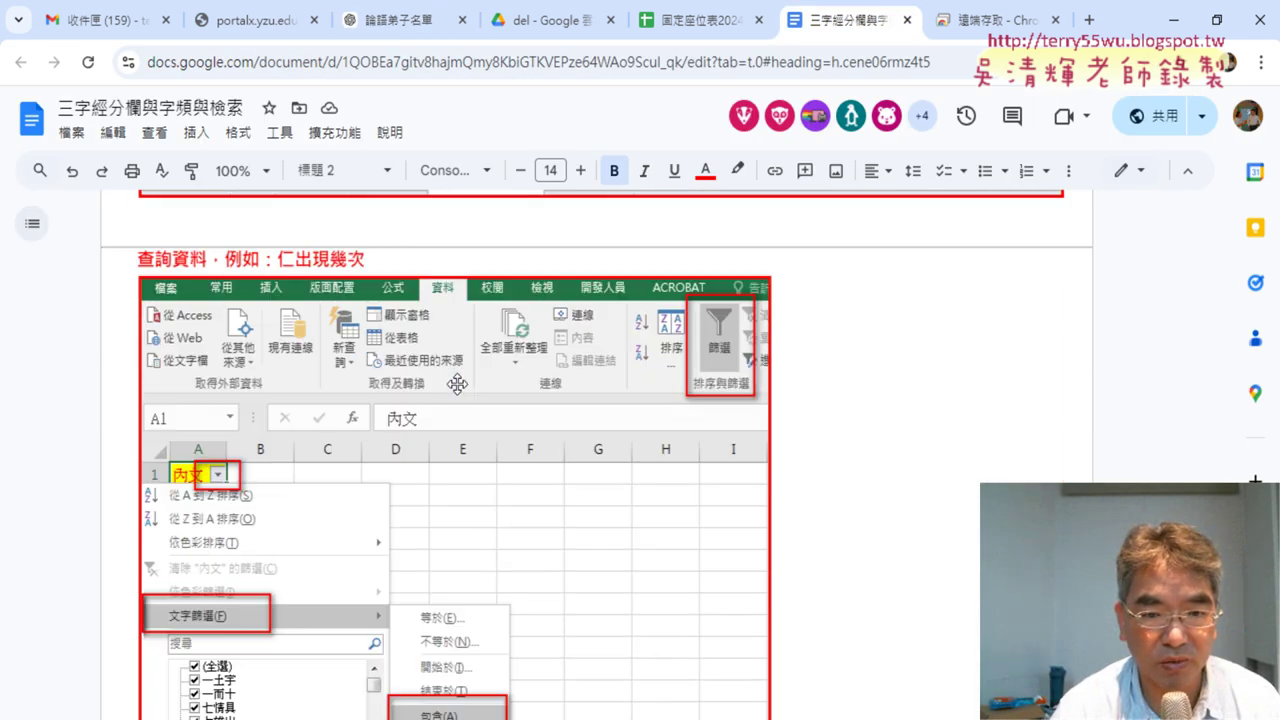
click(196, 224)
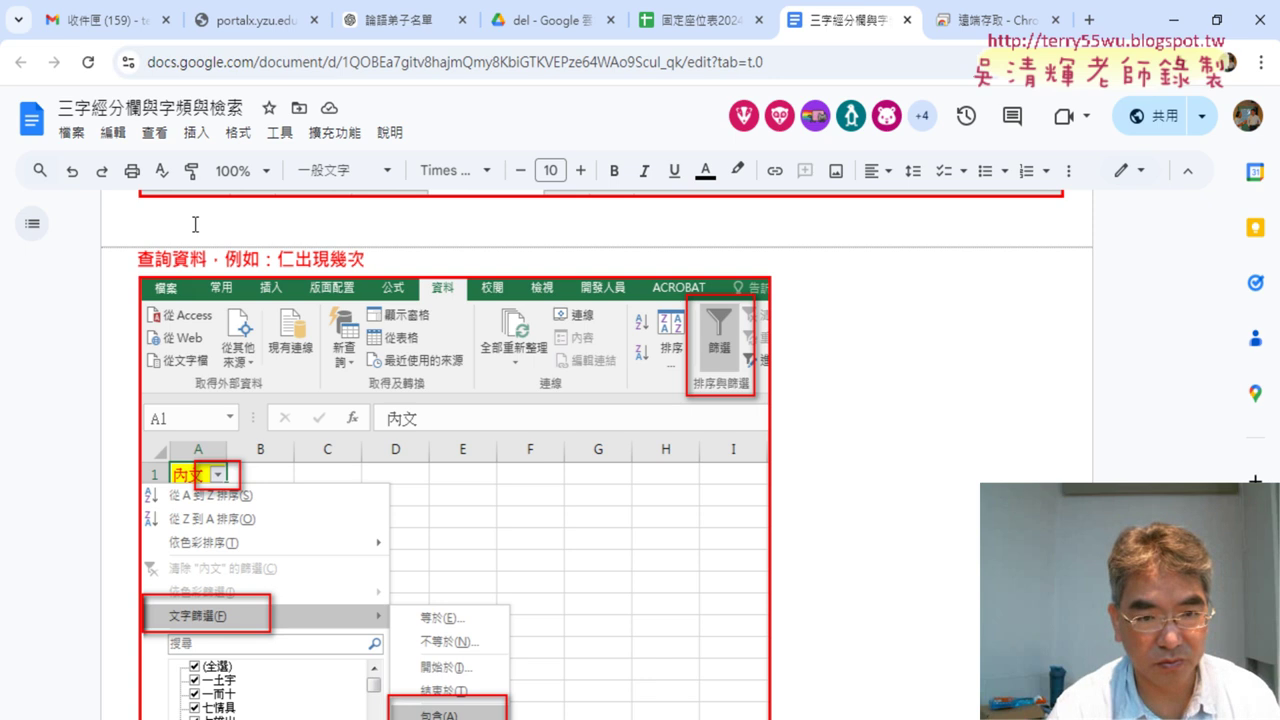
key(alt+Tab)
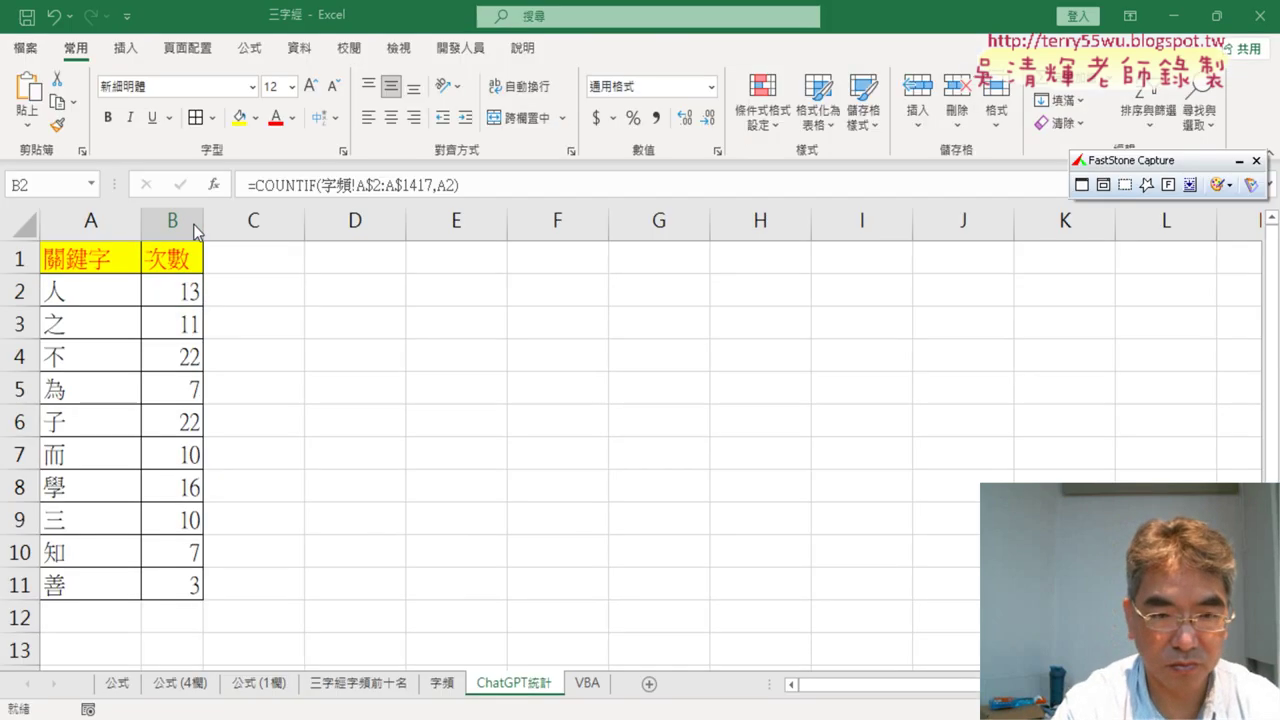
click(98, 290)
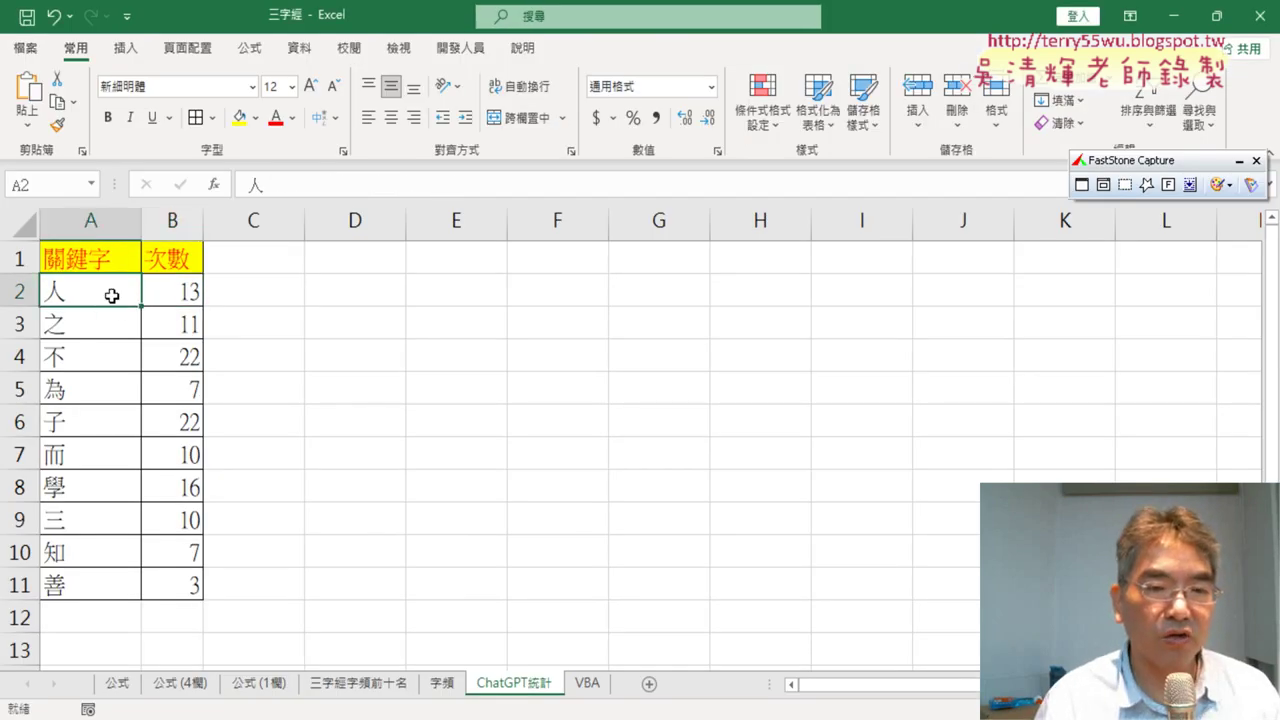
click(170, 296)
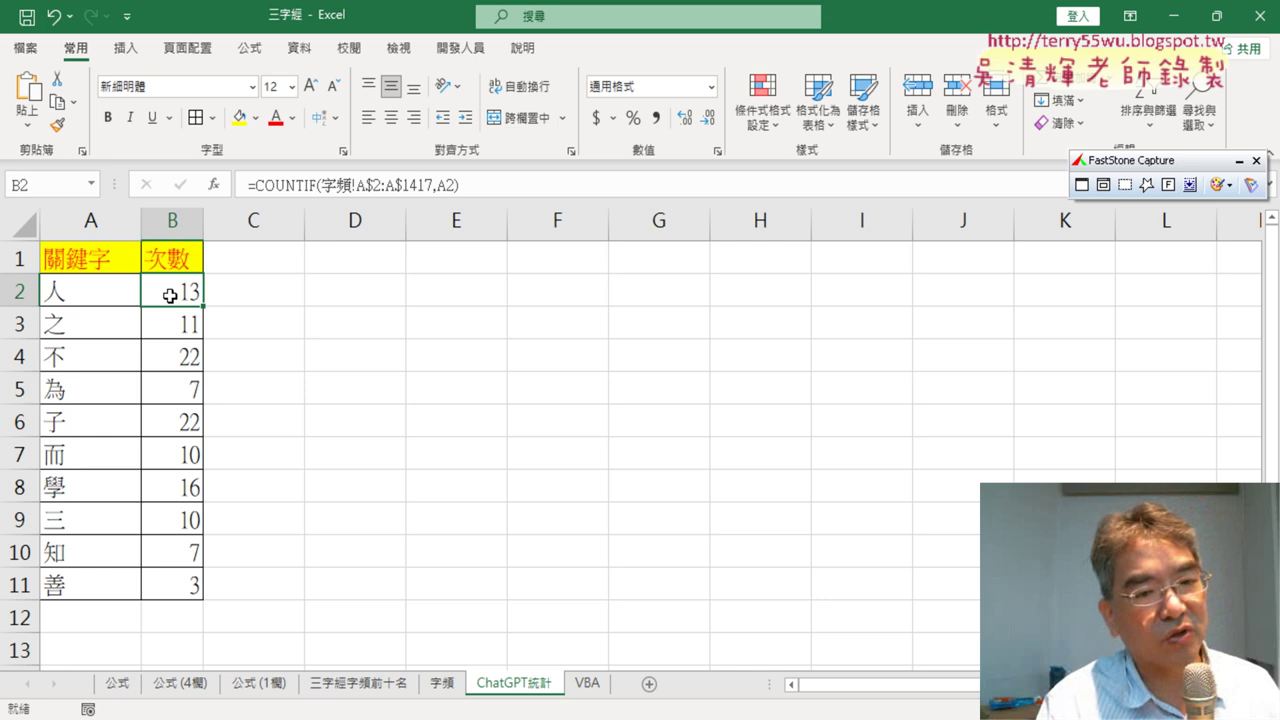
click(90, 300)
click(170, 296)
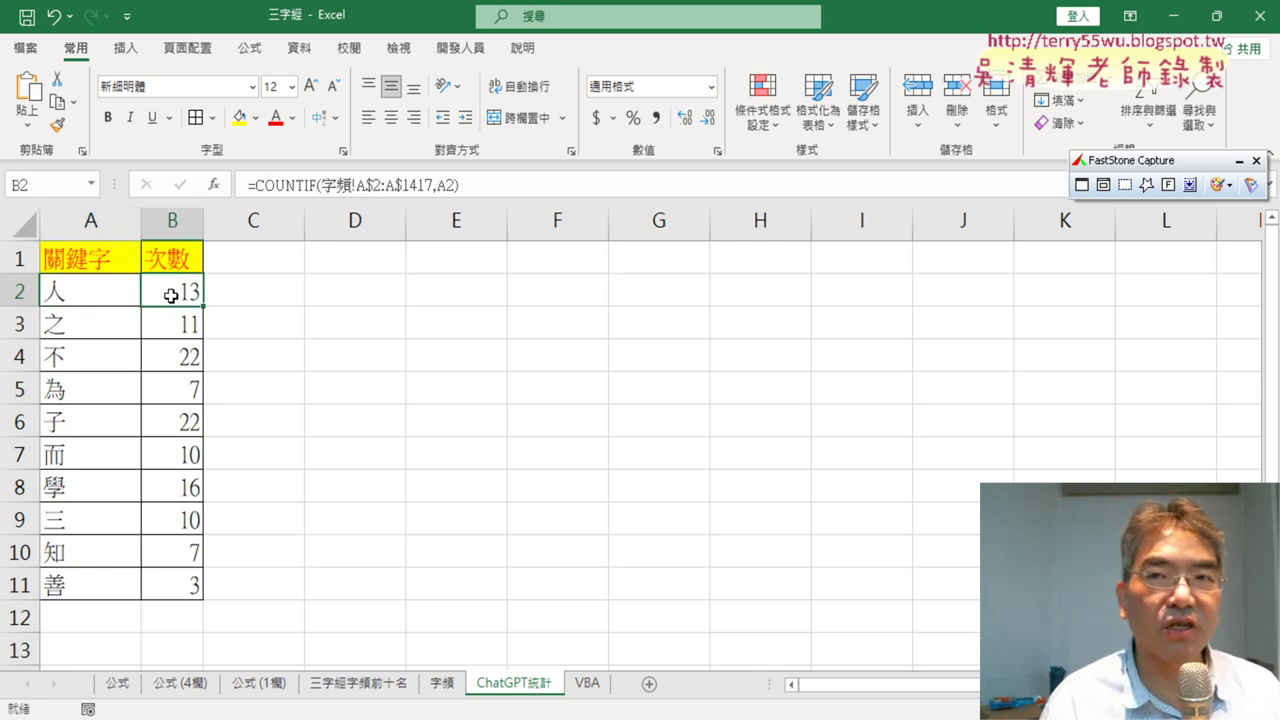